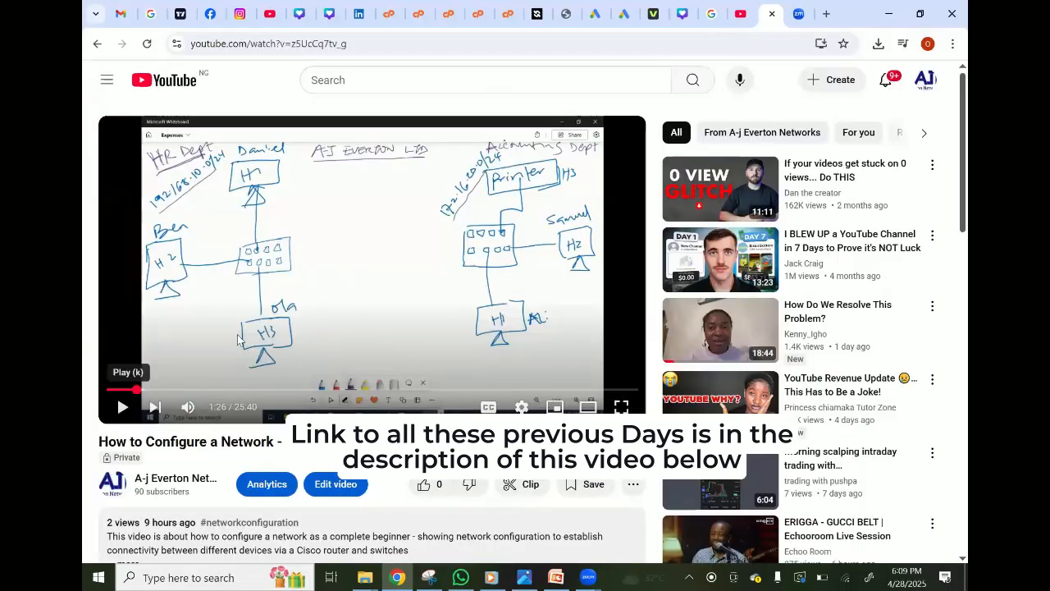
Step: Play the Day 8 Part 1 network configuration video briefly and pause it
click(121, 408)
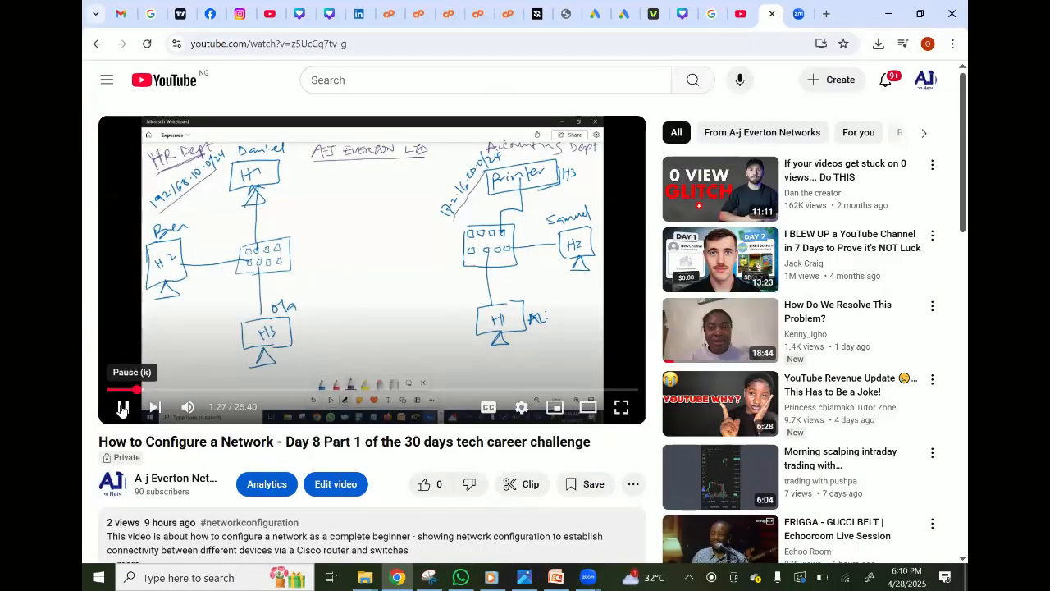
click(122, 408)
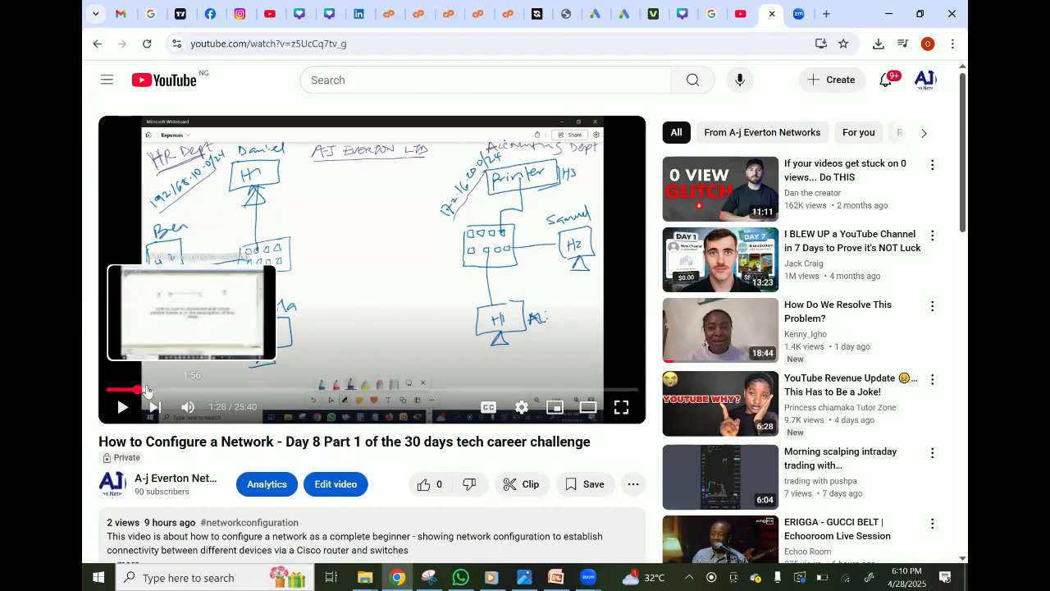
mouse_move(137, 395)
mouse_down()
mouse_move(603, 394)
mouse_move(135, 387)
mouse_up()
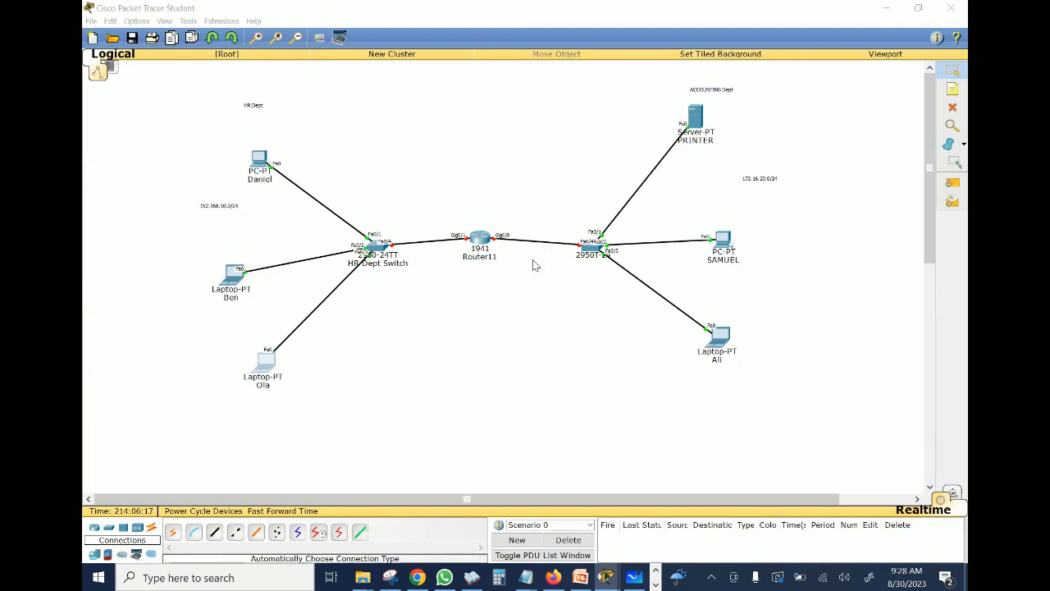
Step: Switch to Microsoft Whiteboard and, in purple ink, underline the company title and department headings, and circle HR host H3 and the Accounting printer
click(634, 576)
click(596, 398)
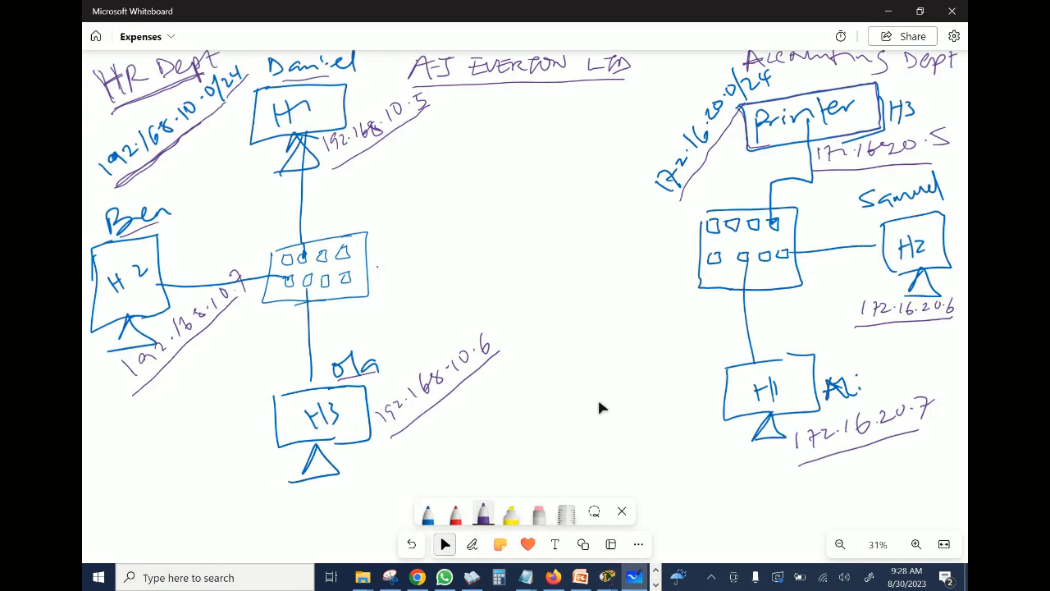
click(472, 544)
click(483, 515)
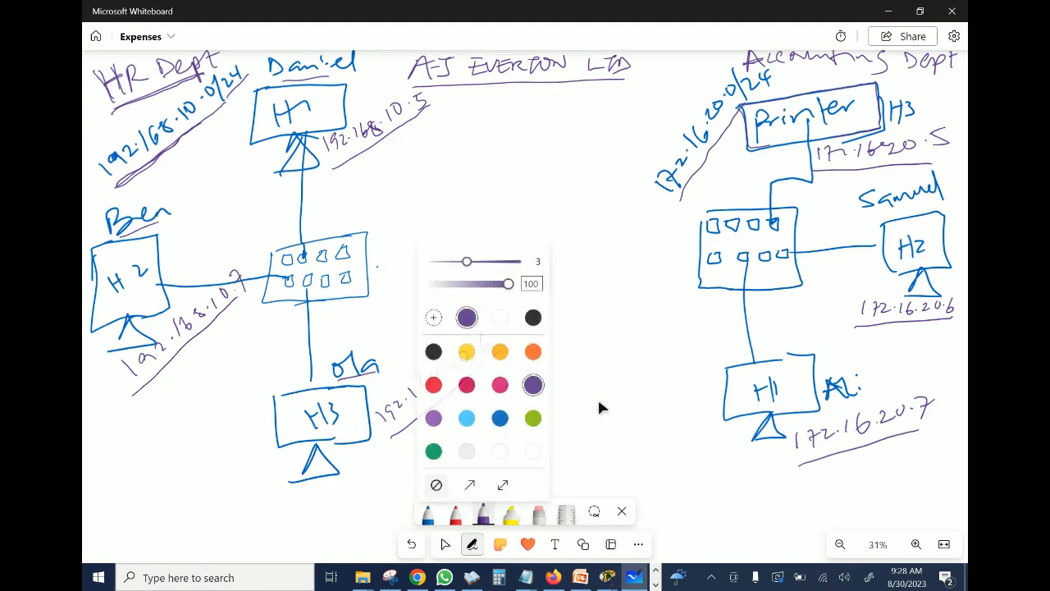
drag(415, 83, 630, 76)
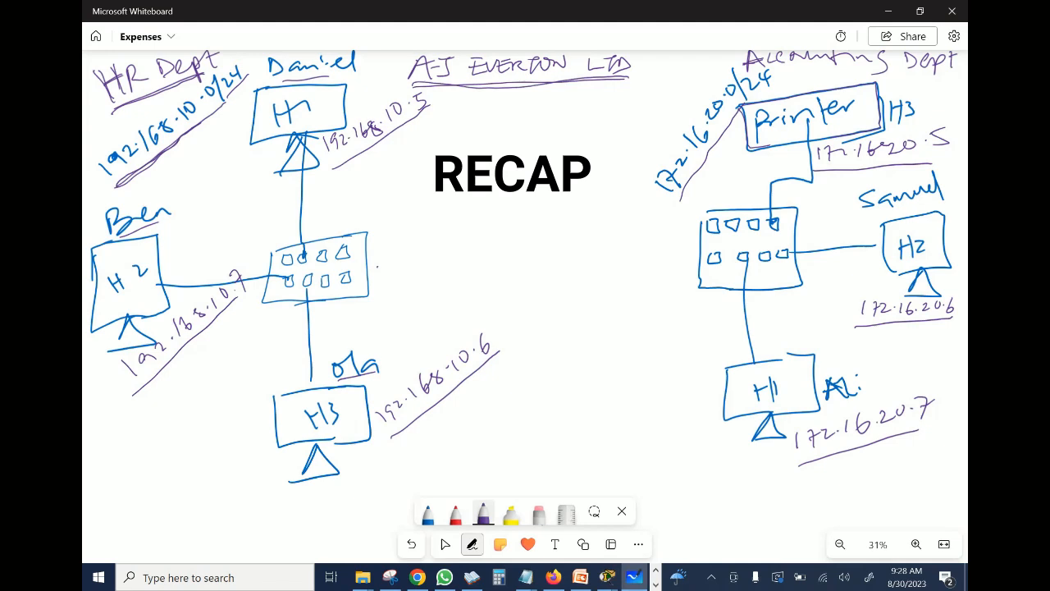
drag(795, 72, 906, 71)
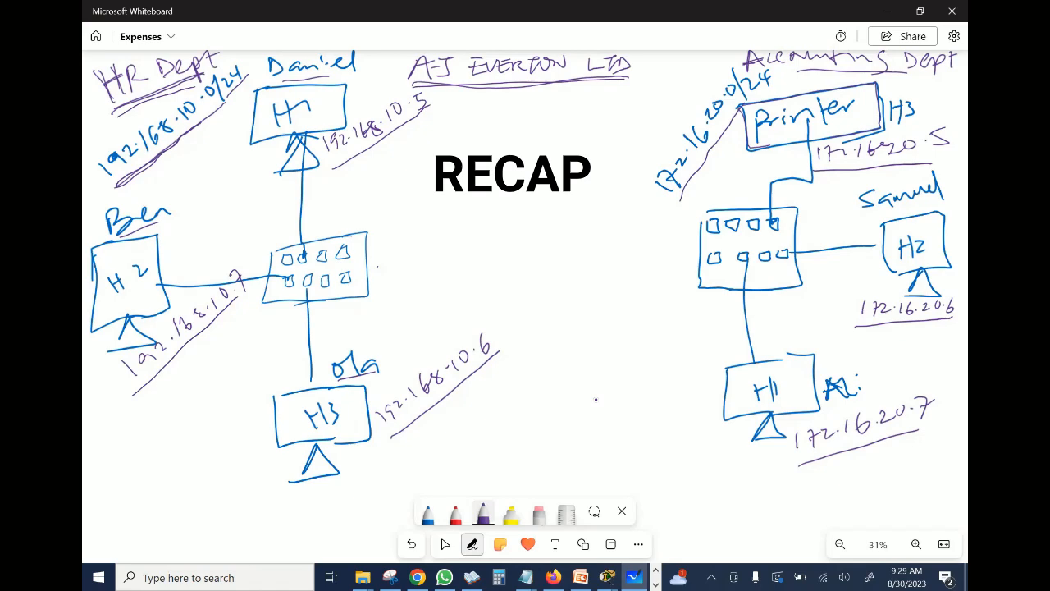
mouse_move(251, 380)
mouse_down()
mouse_move(391, 366)
mouse_move(311, 496)
mouse_move(264, 361)
mouse_up()
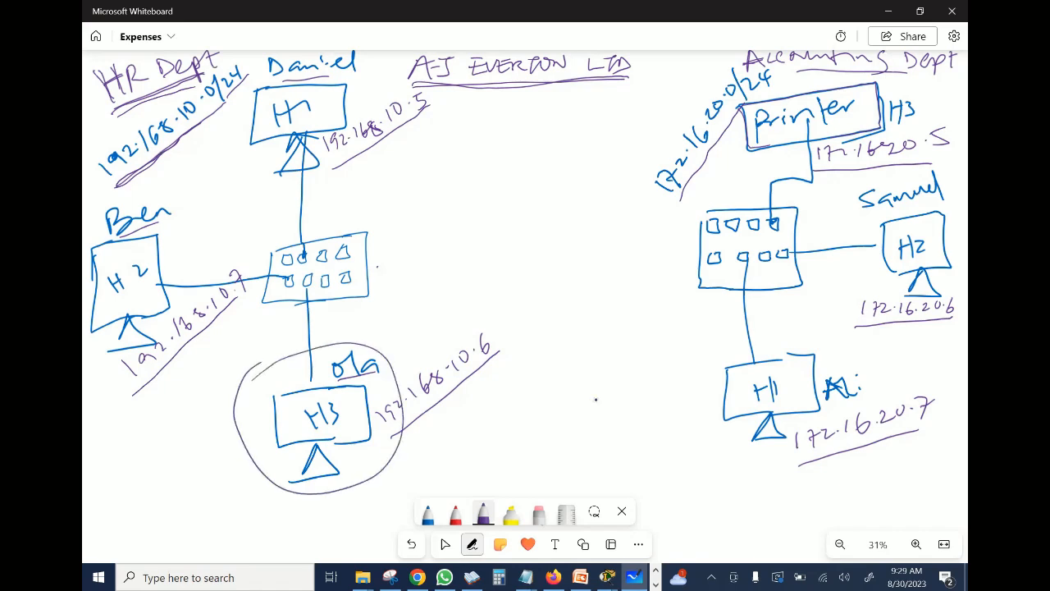
mouse_move(794, 76)
mouse_down()
mouse_move(718, 149)
mouse_move(868, 173)
mouse_move(943, 100)
mouse_move(798, 70)
mouse_up()
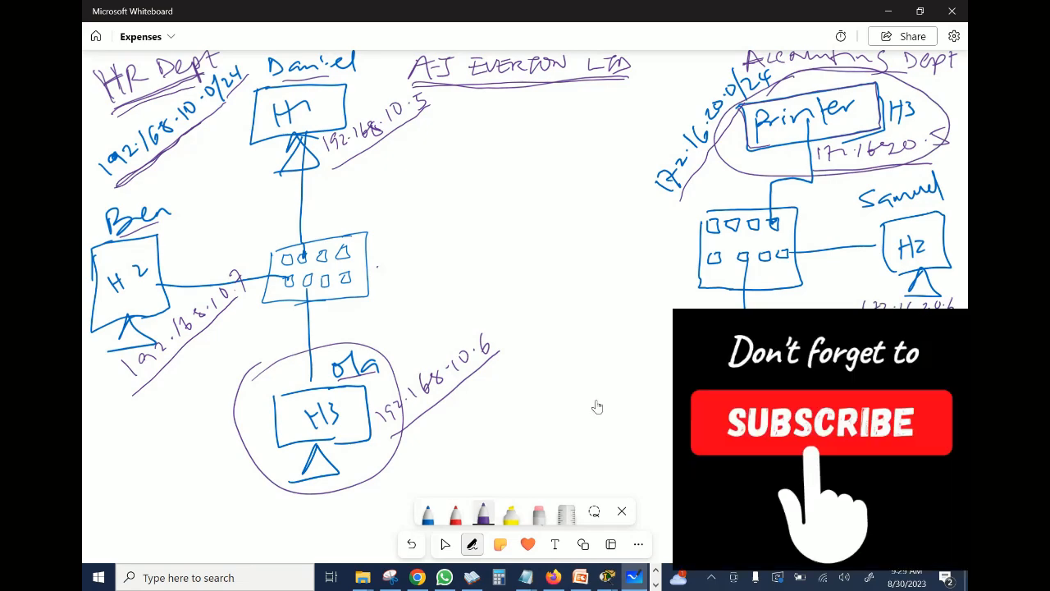
Step: In multicolour galaxy ink, draw a circle labelled Router between the two switches and connect it to both with lines
click(483, 514)
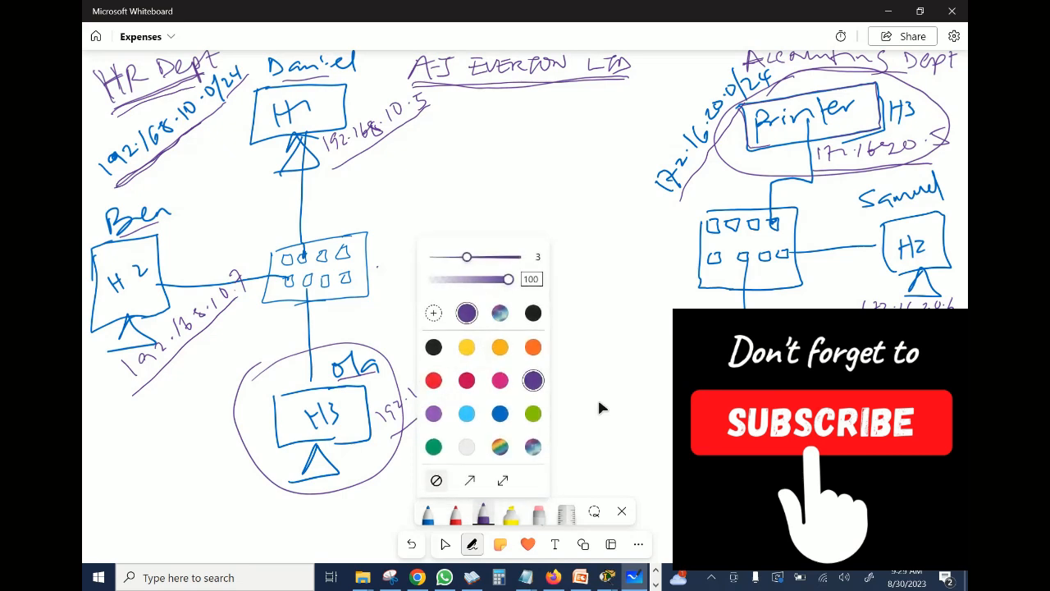
click(533, 447)
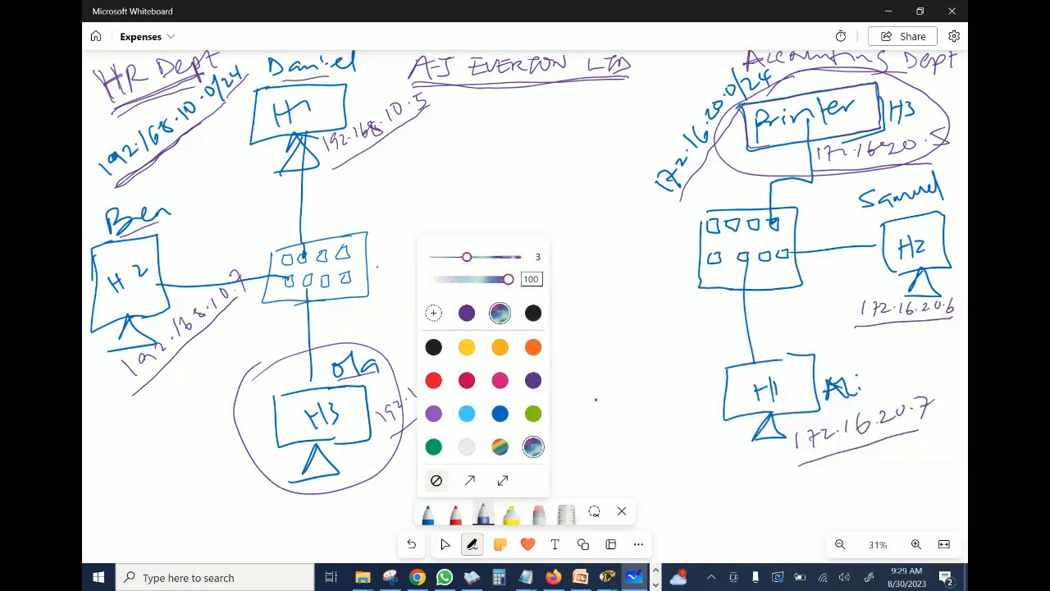
click(595, 399)
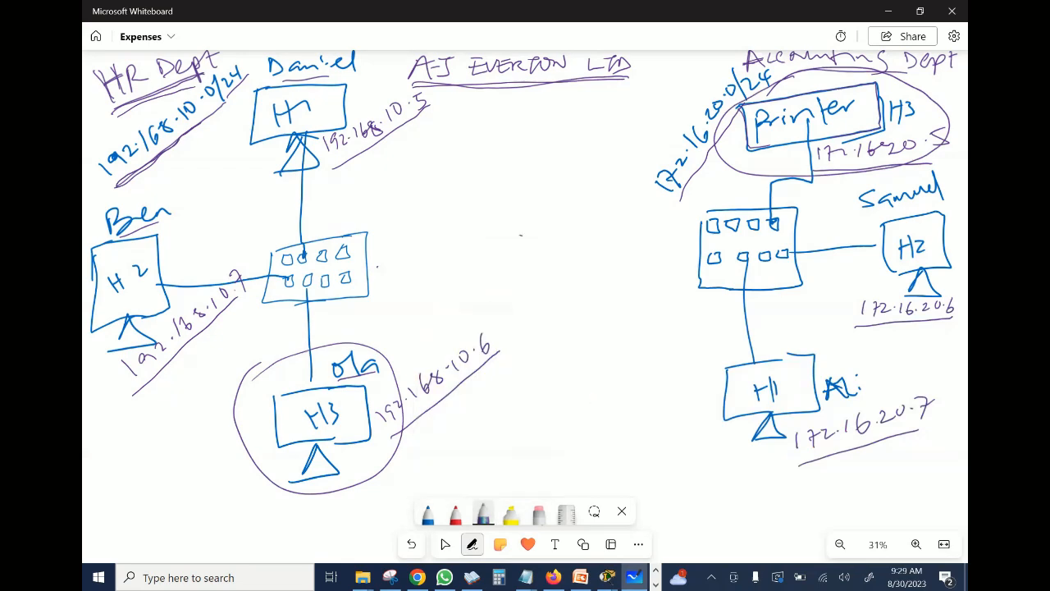
mouse_move(520, 235)
mouse_down()
mouse_move(491, 313)
mouse_move(558, 248)
mouse_move(473, 275)
mouse_move(565, 297)
mouse_up()
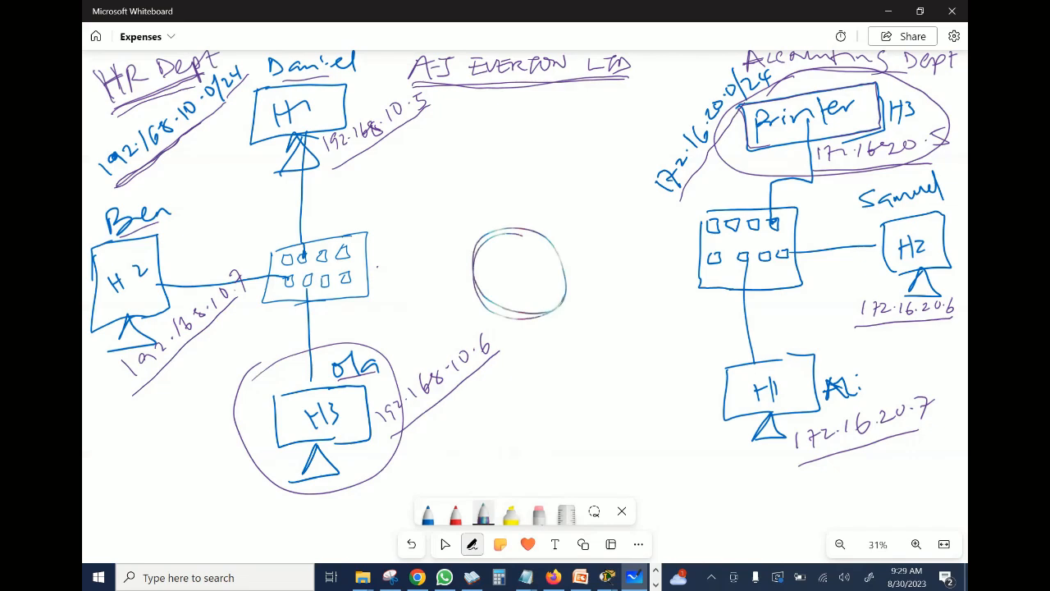
mouse_move(498, 269)
mouse_down()
mouse_move(499, 288)
mouse_move(540, 253)
mouse_move(571, 261)
mouse_move(550, 254)
mouse_move(705, 247)
mouse_up()
drag(462, 273, 376, 272)
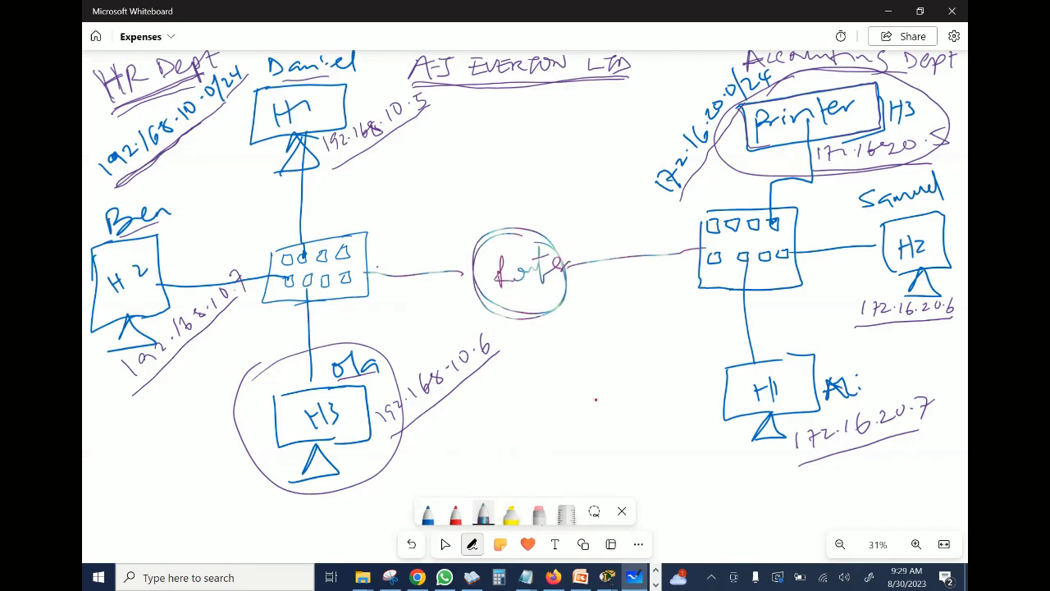
drag(371, 271, 472, 275)
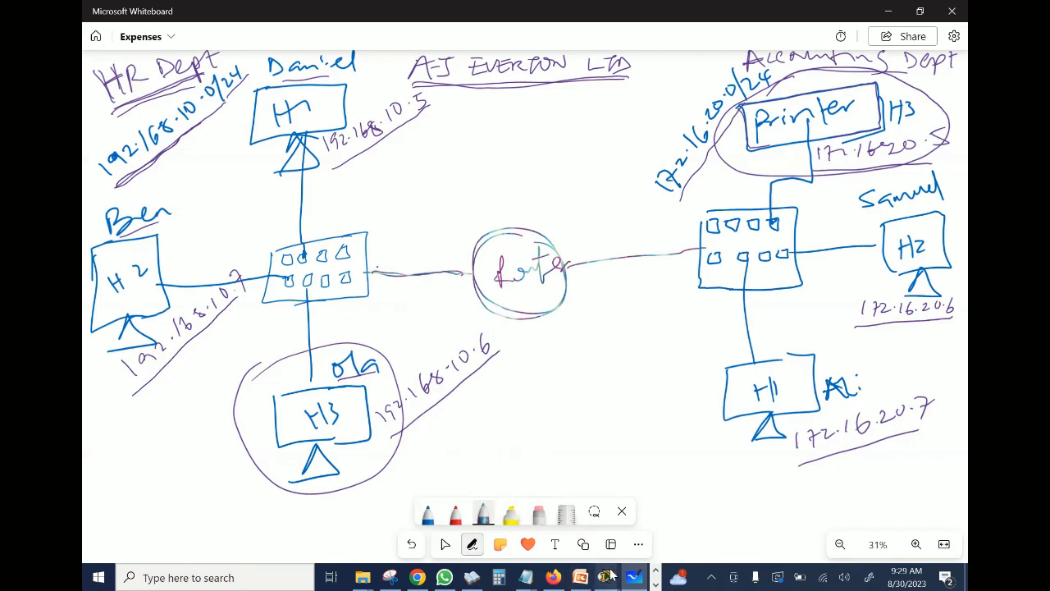
Step: Switch to Cisco Packet Tracer and move the 1941 router slightly higher between the HR and Accounting switches
mouse_move(609, 576)
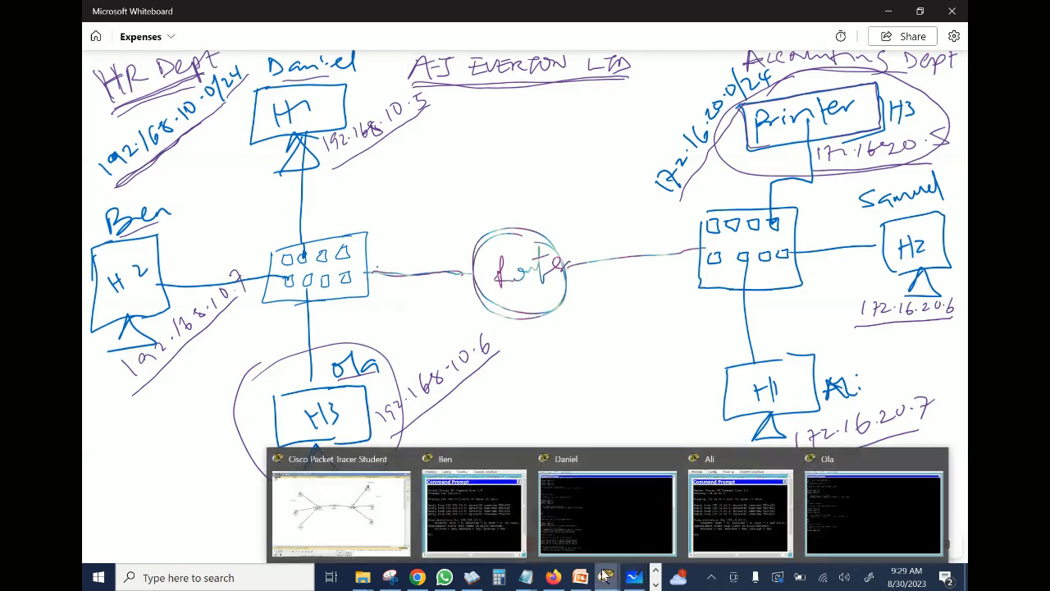
click(371, 530)
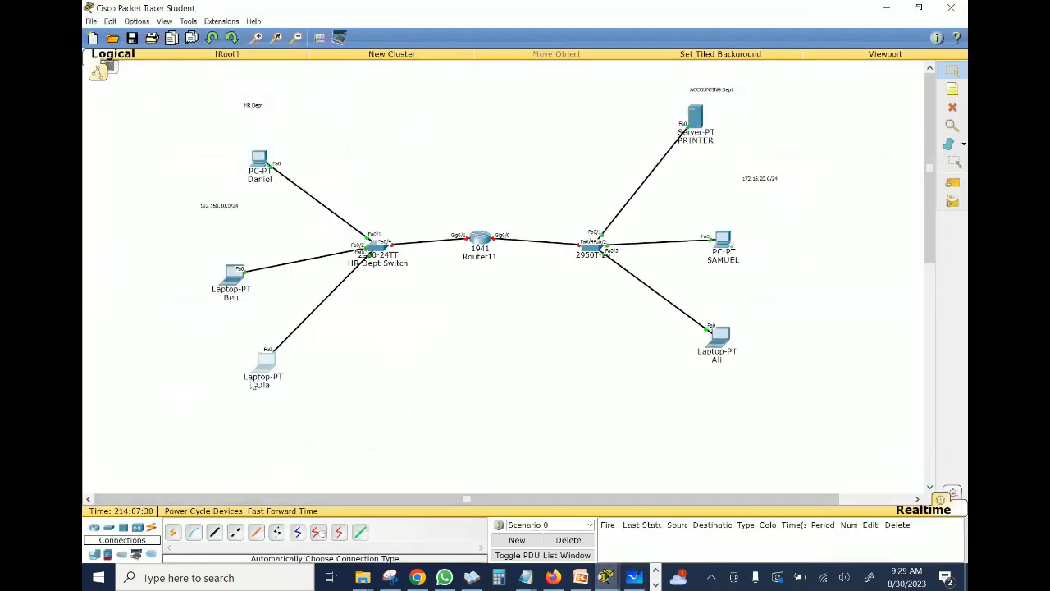
drag(235, 343, 369, 414)
drag(653, 96, 764, 175)
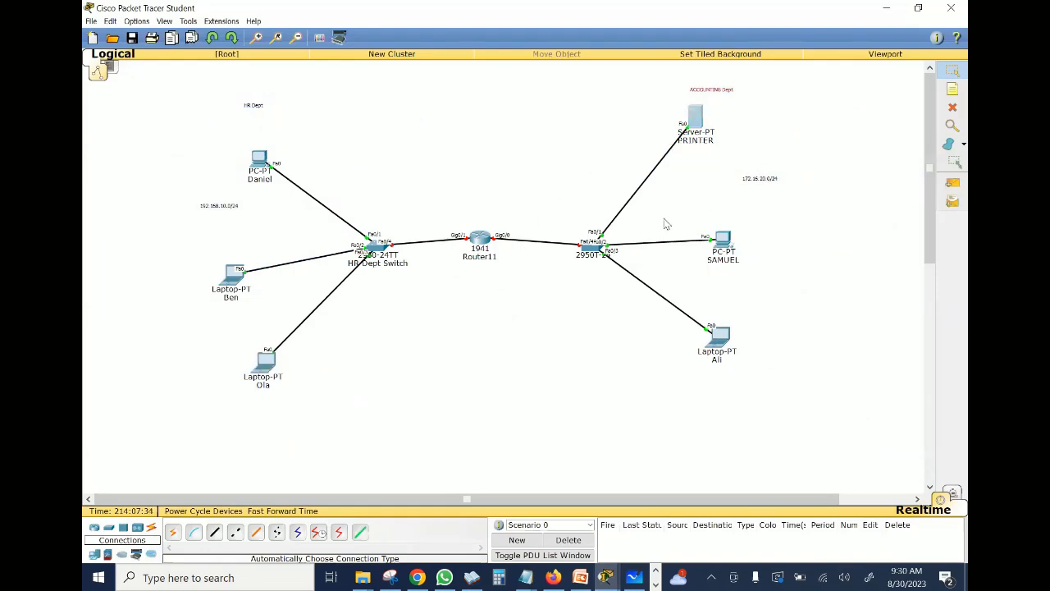
drag(478, 242, 476, 207)
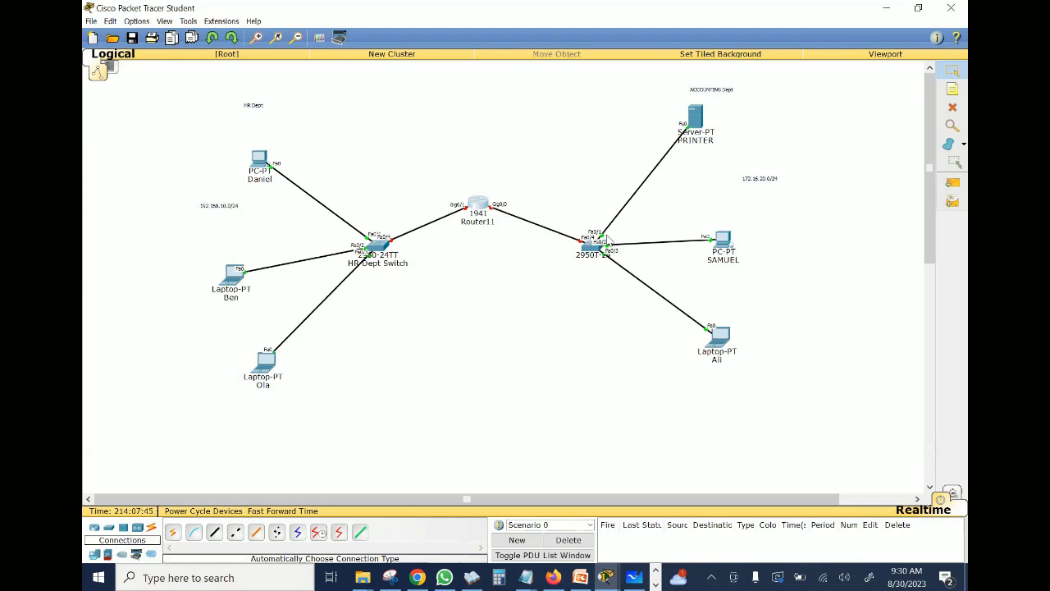
Step: Box-select the Accounting network, the router's HR-side port and the HR network to point them out
drag(559, 115, 885, 386)
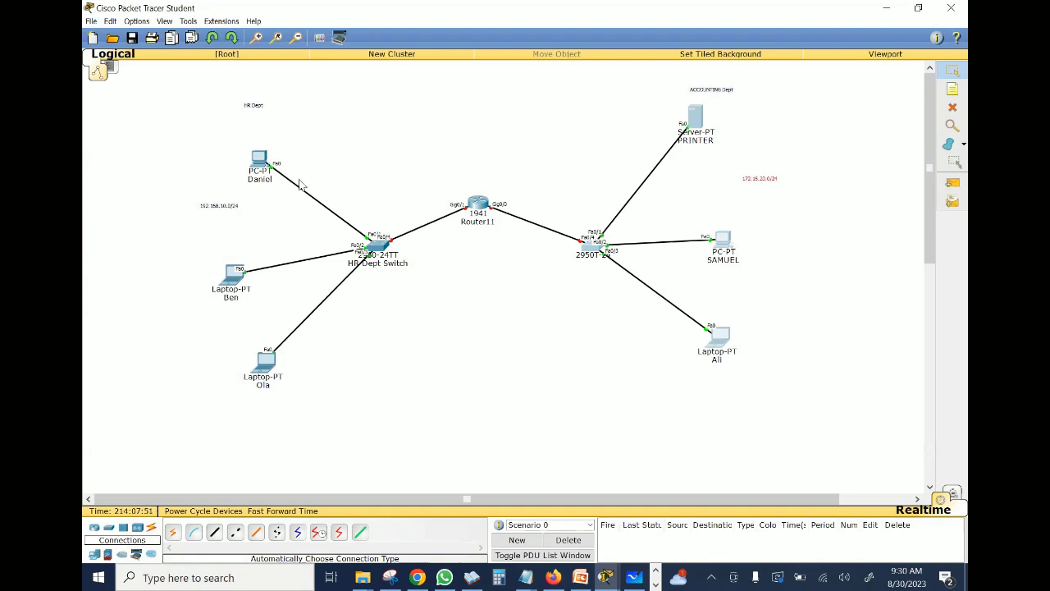
drag(429, 187, 465, 209)
drag(182, 87, 462, 408)
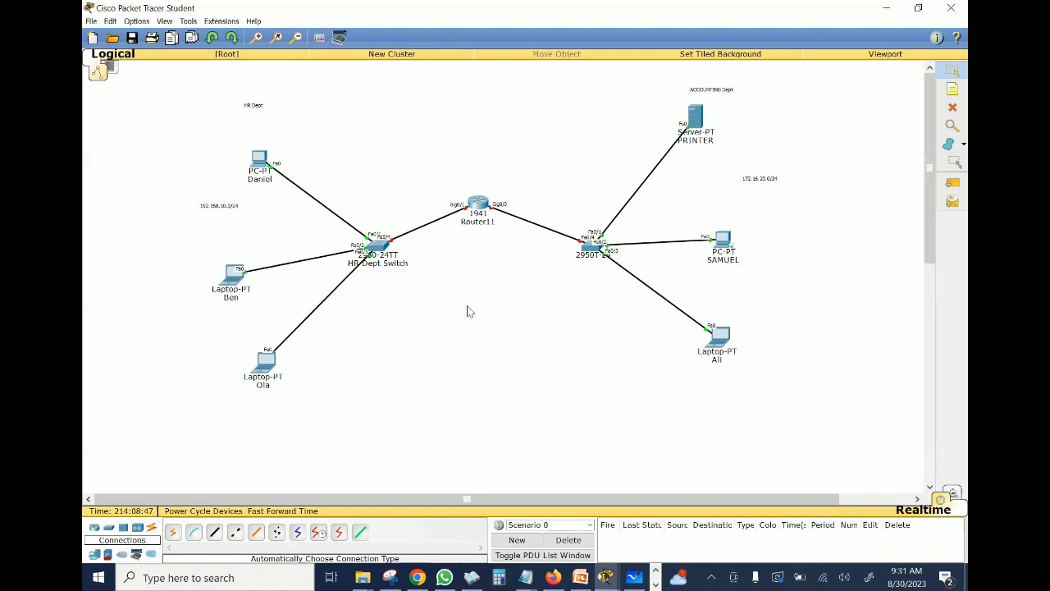
Step: Open the 1941 router's command line interface maximized, answer no to the configuration dialog and start the user prompt
click(484, 203)
click(487, 199)
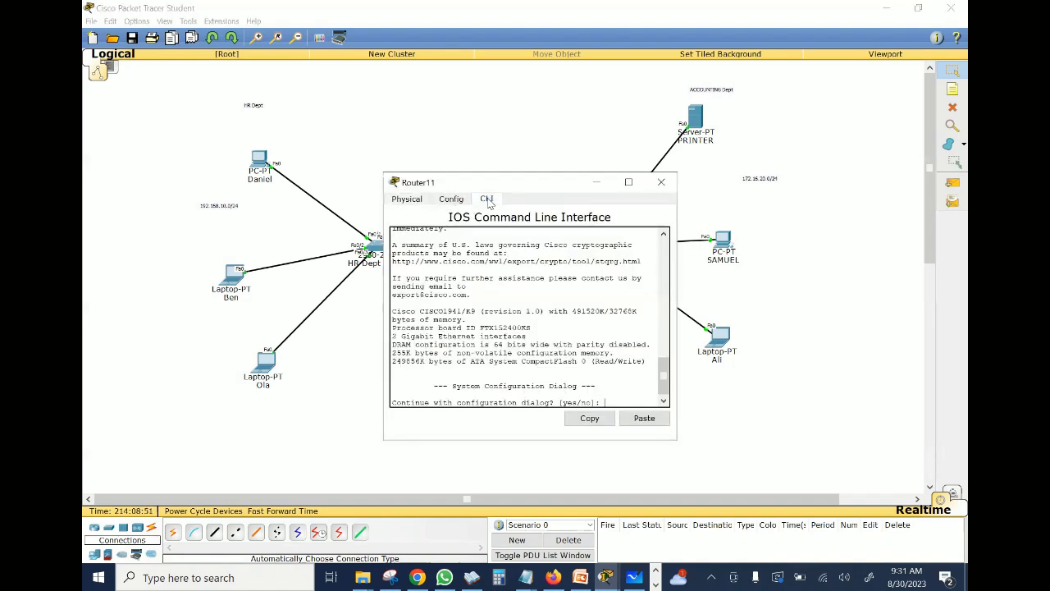
click(628, 182)
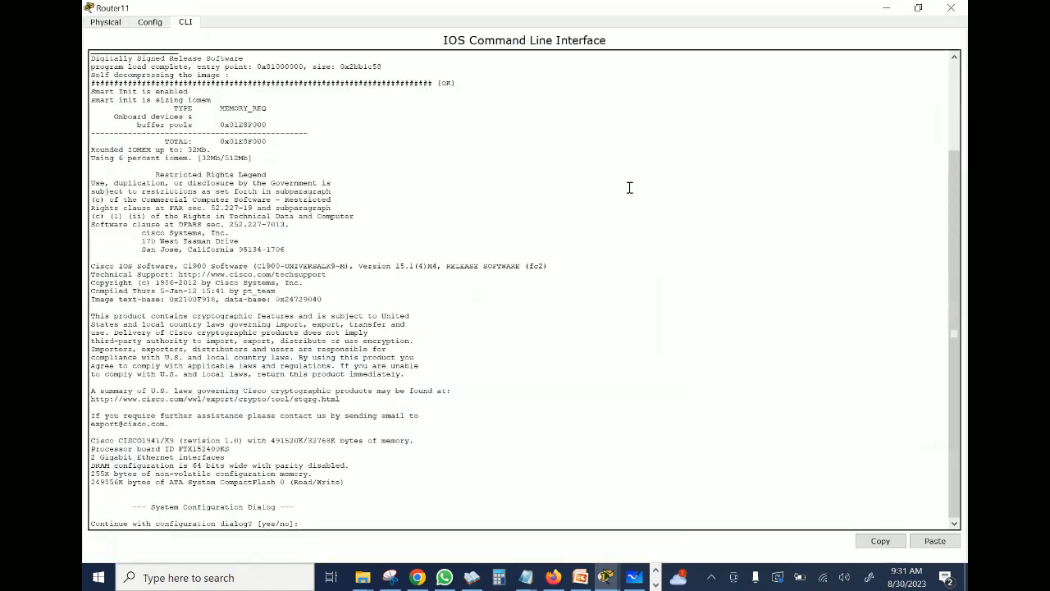
click(919, 9)
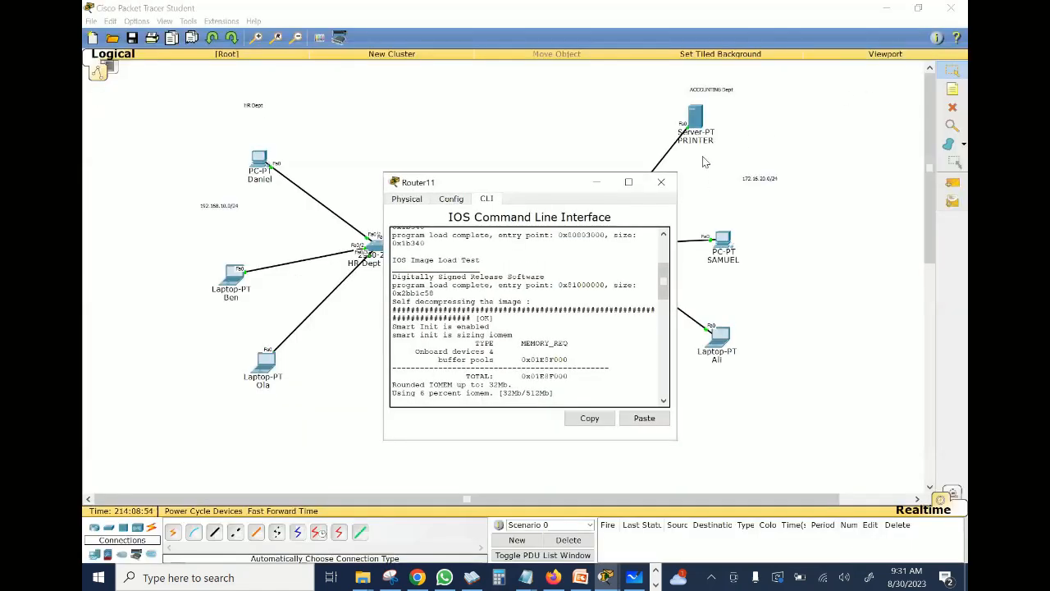
click(627, 181)
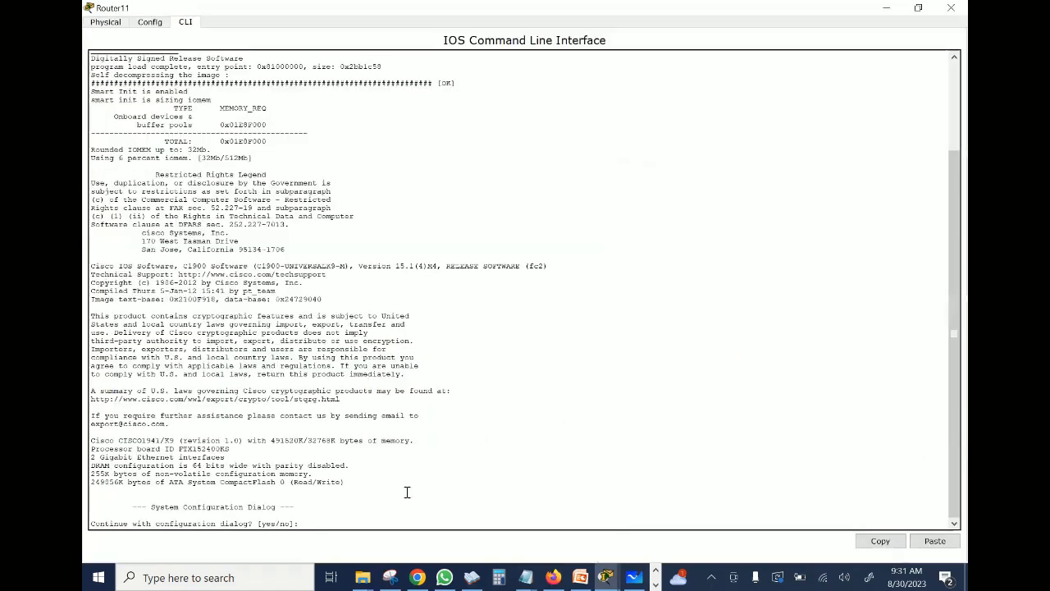
text(no)
key(Return)
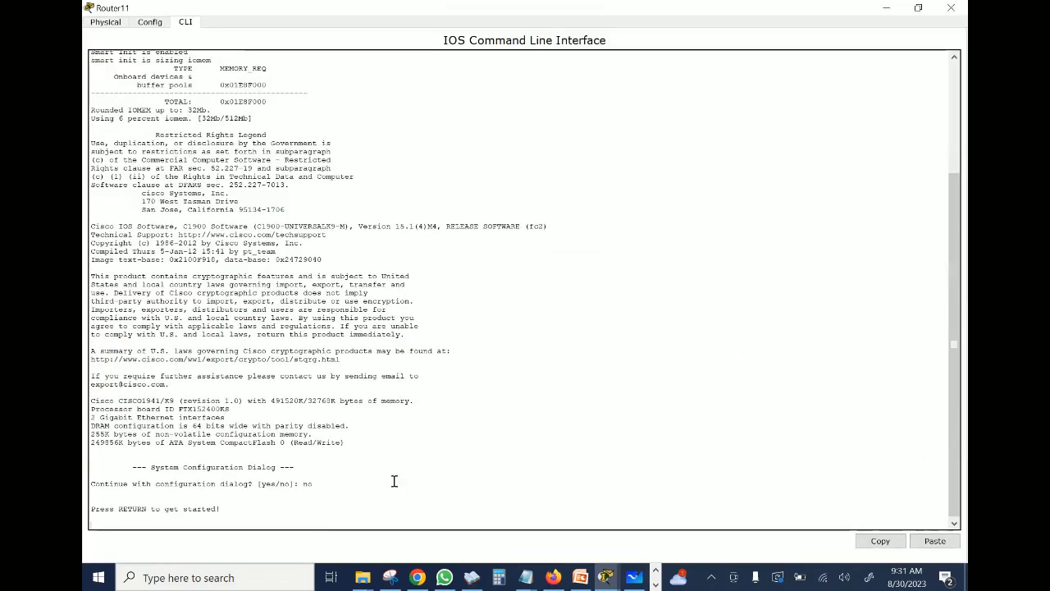
key(Return)
key(Return)
key(Return)
Step: Enter privileged EXEC mode on the router with the en command
text(en)
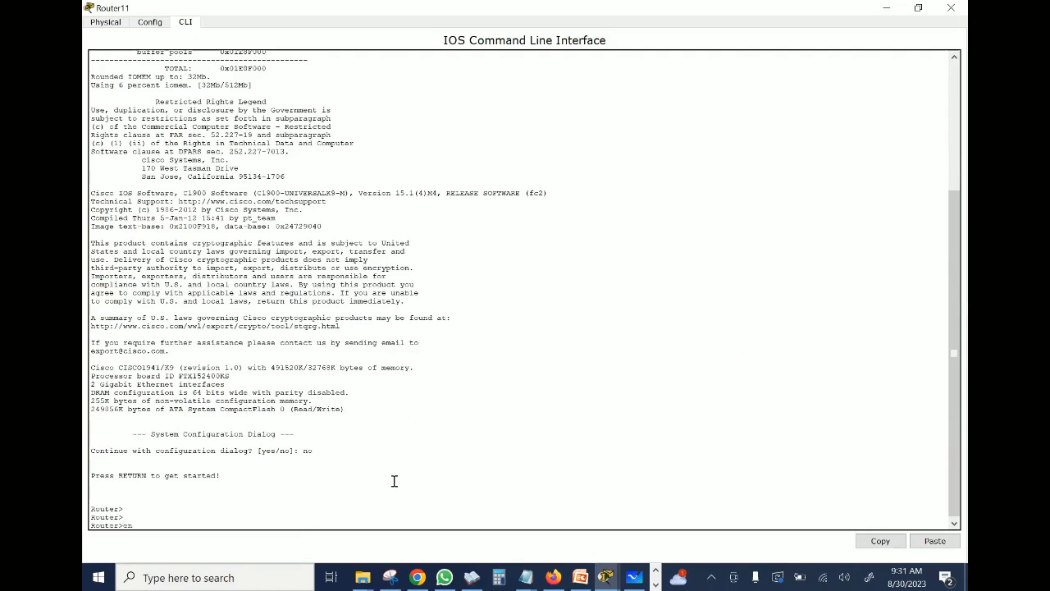
key(Return)
key(Return)
key(Return)
key(Return)
key(Return)
key(Return)
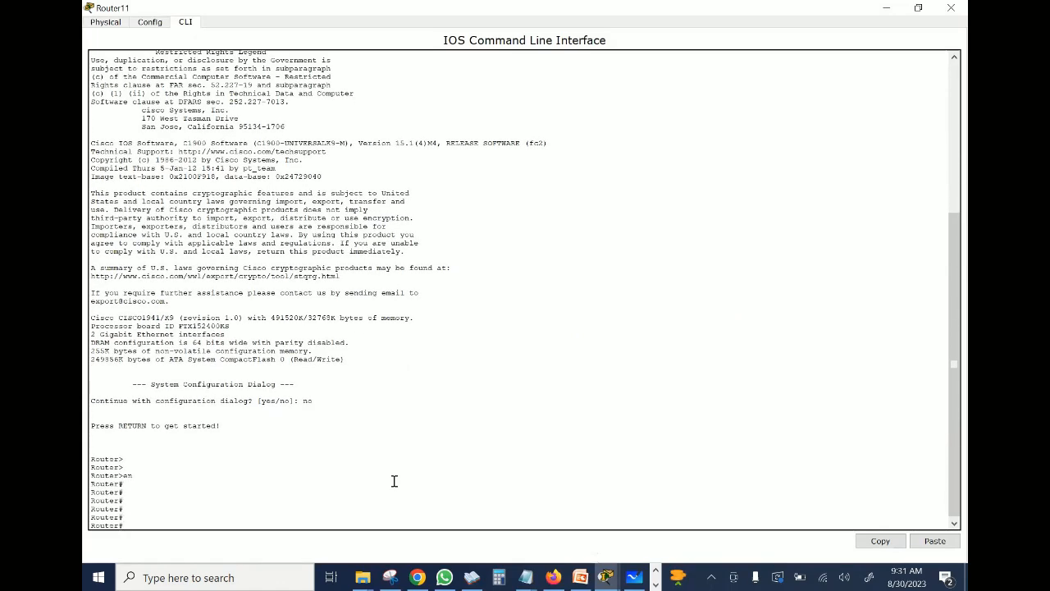
Step: Enter global configuration mode with conf t, restore the router window to its smaller size and close it
text(conf t)
key(Return)
key(Return)
key(Return)
key(Return)
key(Return)
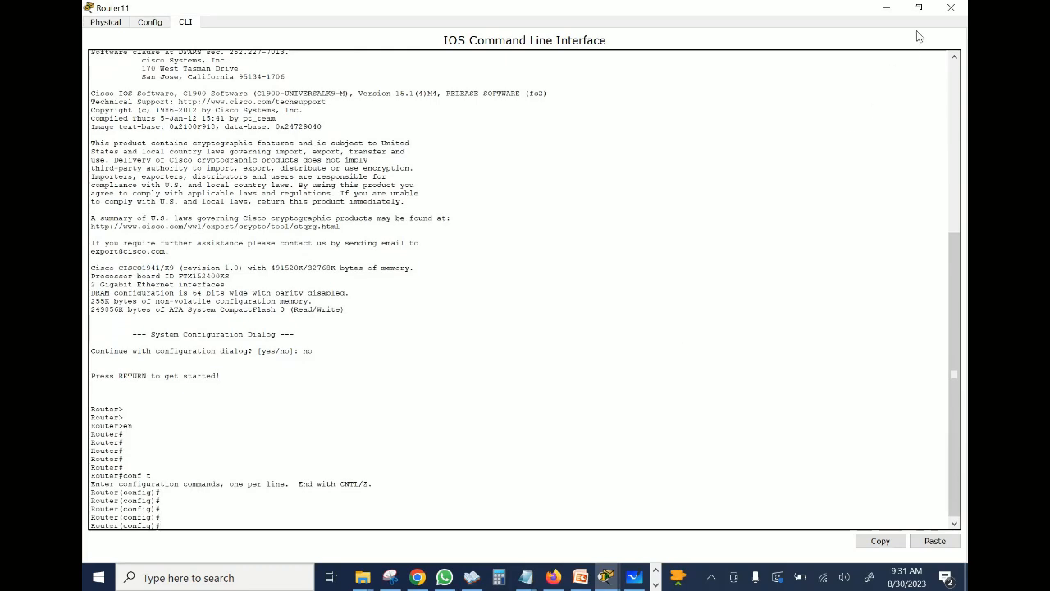
click(918, 9)
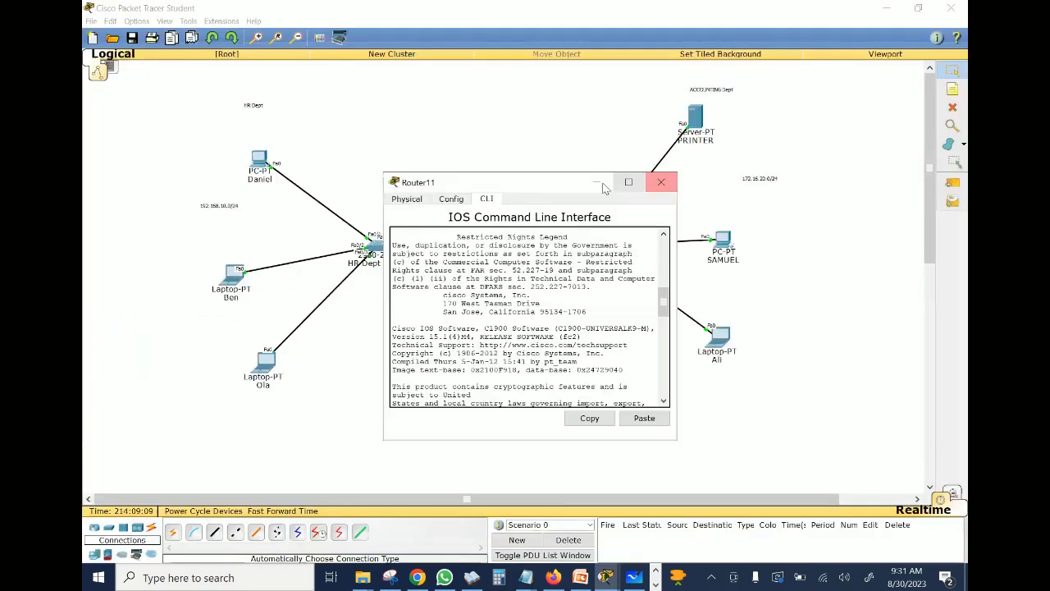
click(661, 178)
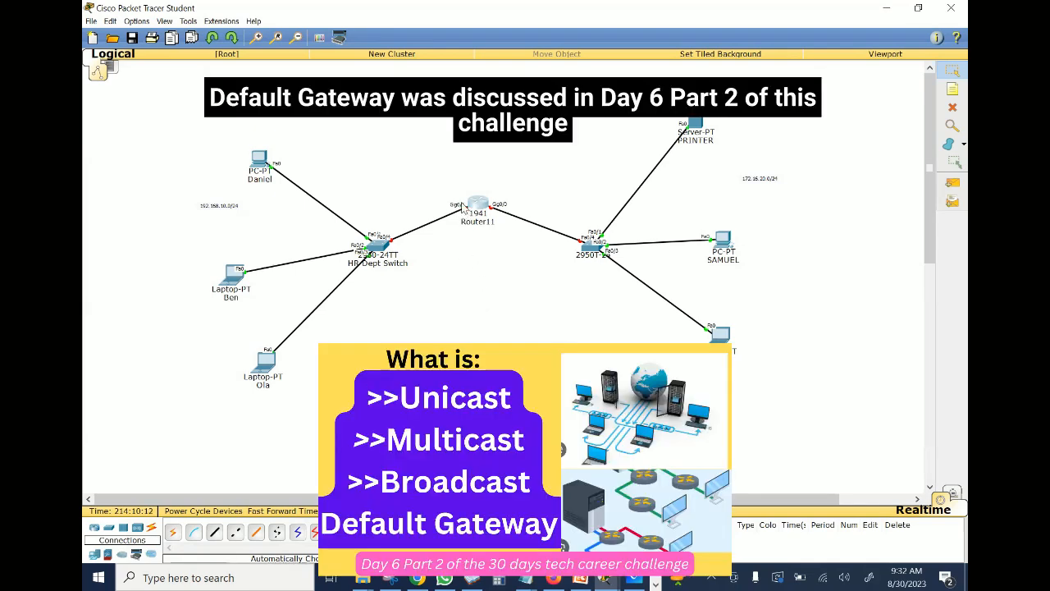
Step: Point out the HR network, the Accounting network and the router connecting them with selection boxes
drag(142, 112, 469, 421)
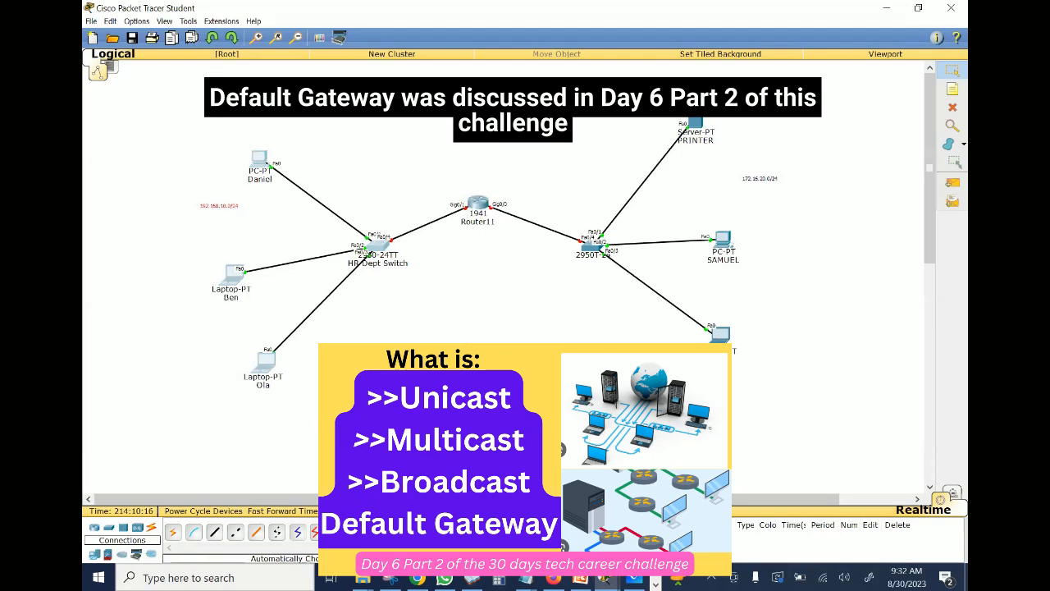
drag(828, 90, 492, 326)
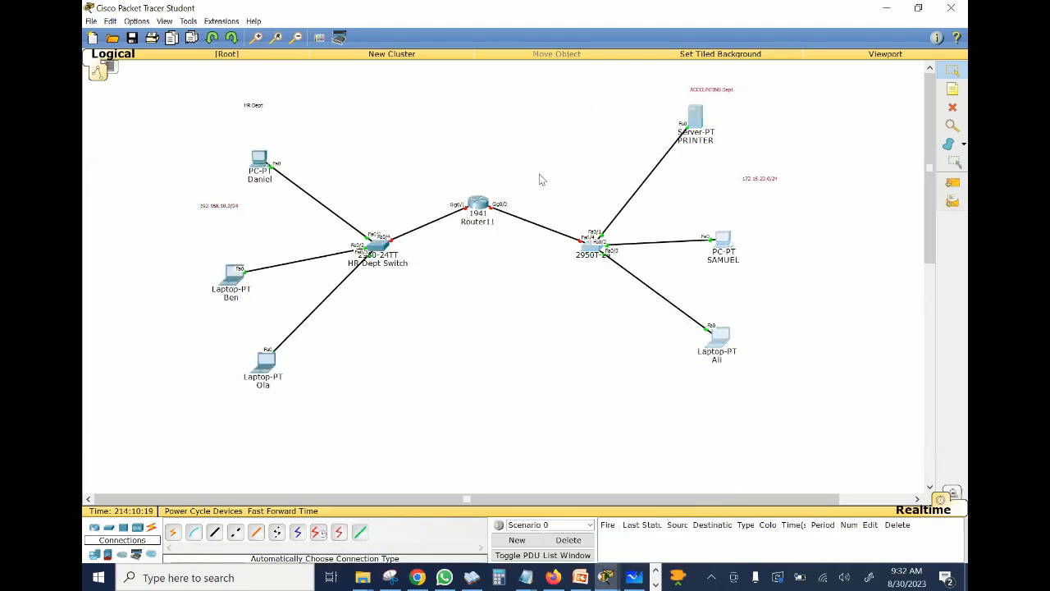
drag(541, 176, 489, 237)
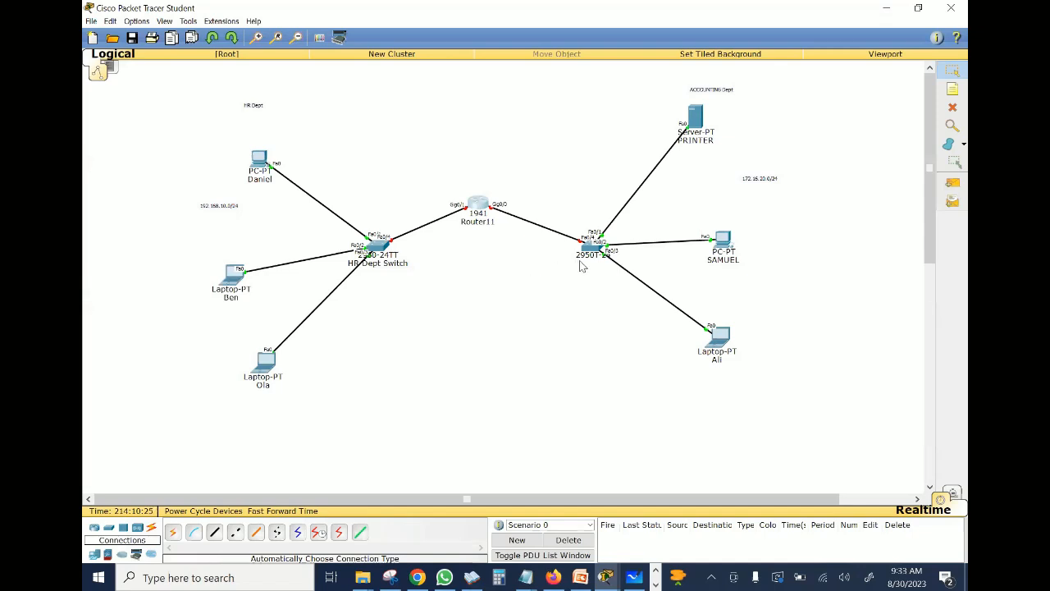
Step: Reopen the 1941 router's command line and place its restored window beside the router in the topology, showing the current configuration prompt
mouse_move(578, 270)
click(482, 211)
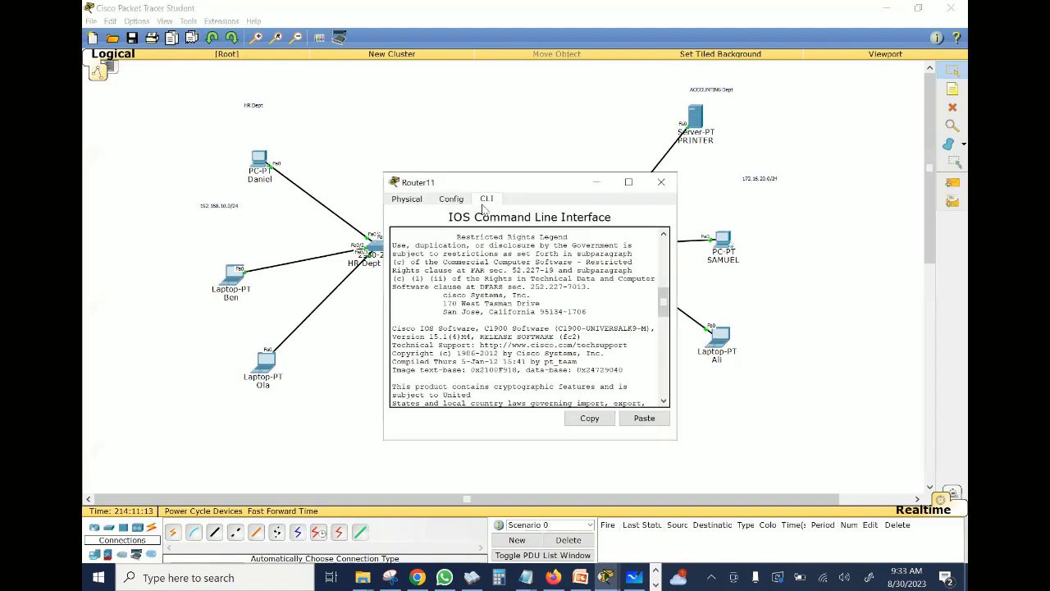
click(628, 182)
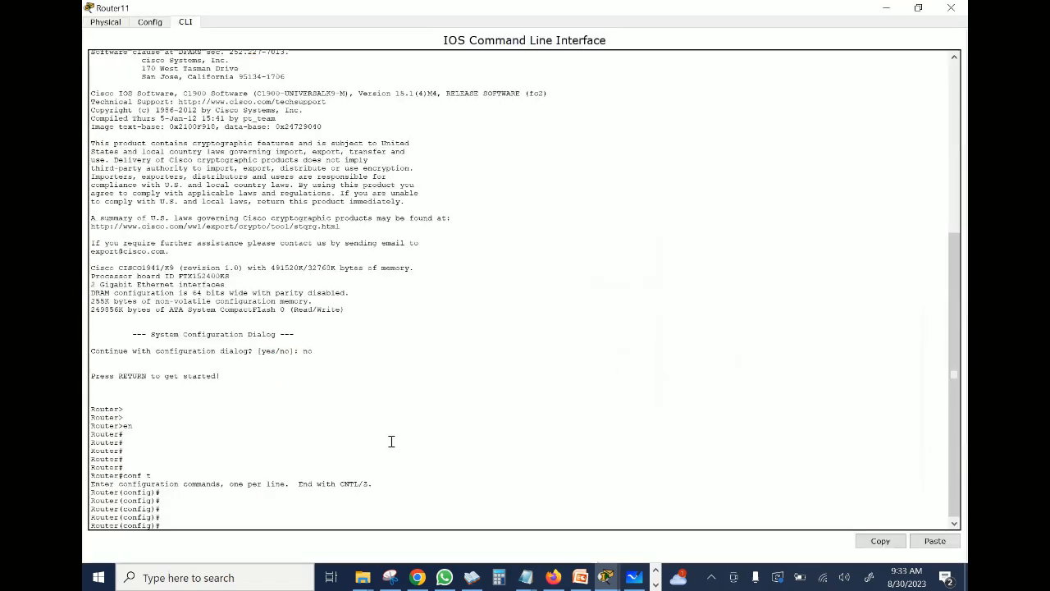
key(Return)
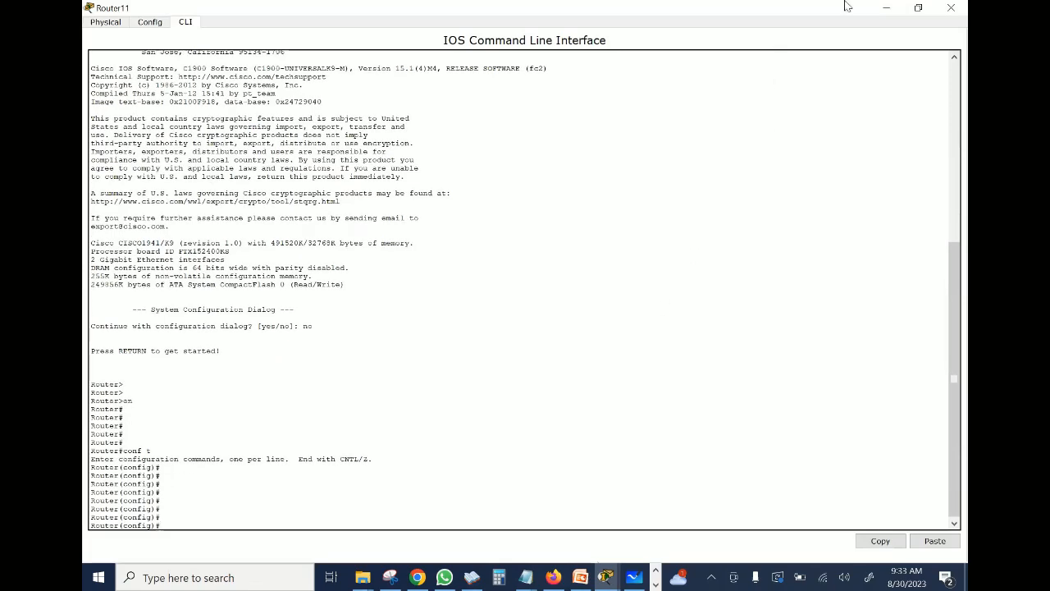
click(918, 7)
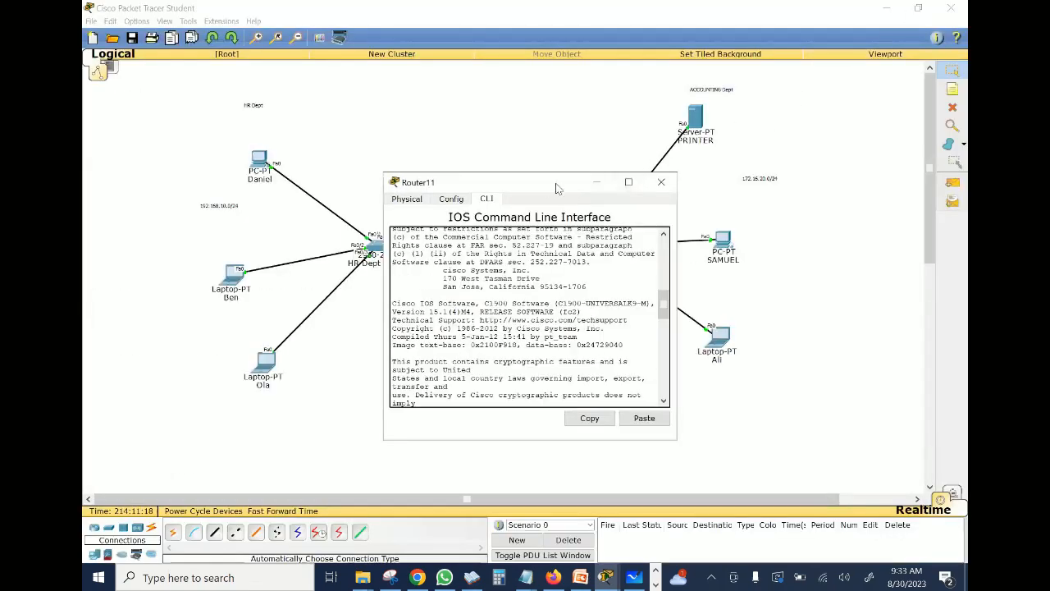
drag(555, 189, 790, 110)
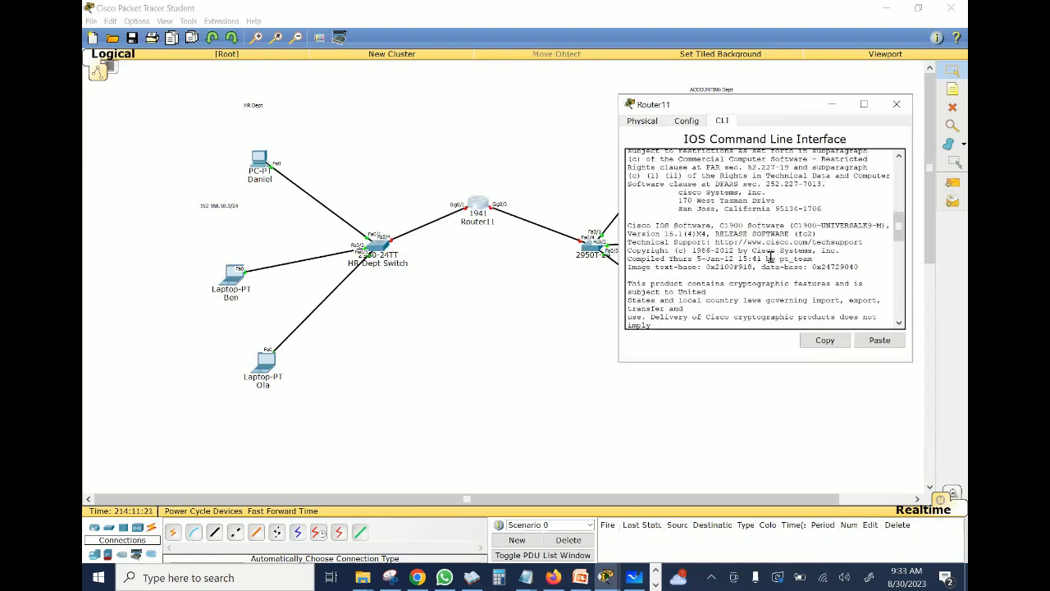
scroll(771, 256, down, 1)
scroll(771, 256, down, 10)
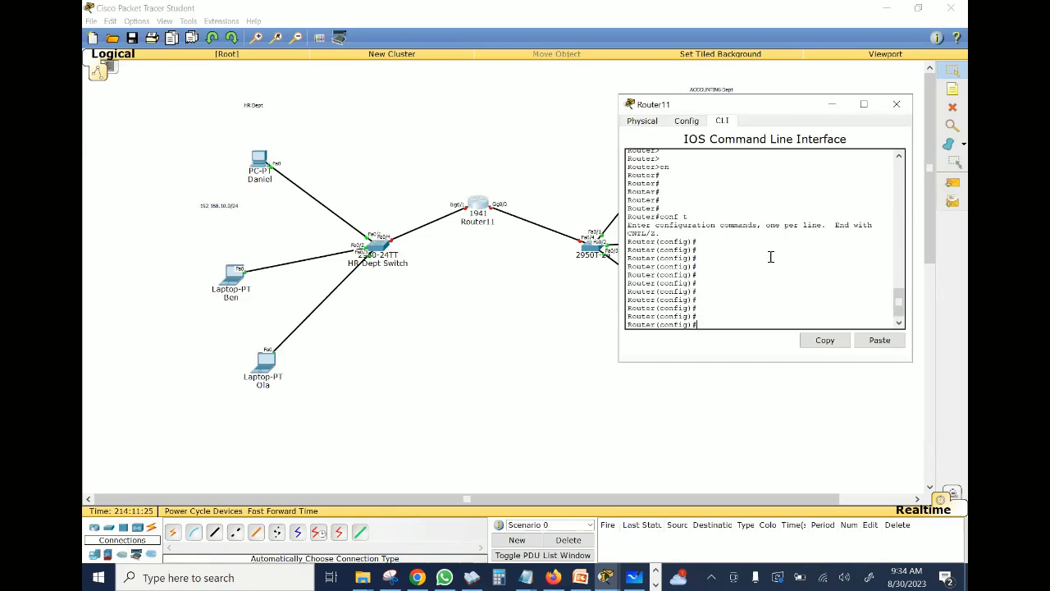
Step: Enter interface configuration mode for the HR-side port with interface gigabitEthernet 0/1
text(nter)
key(Tab)
text(g)
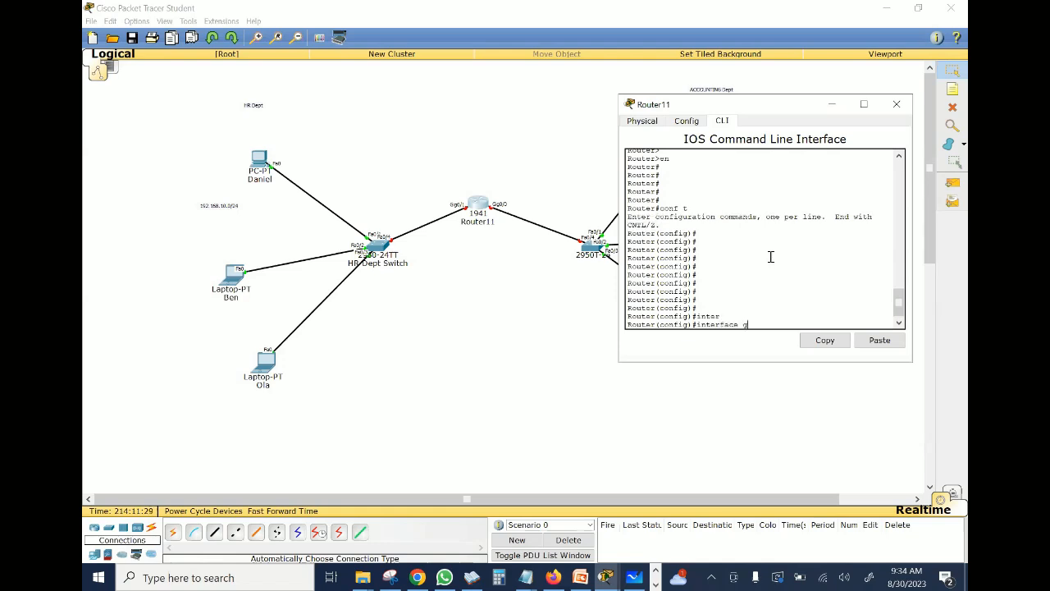
text(i)
key(Tab)
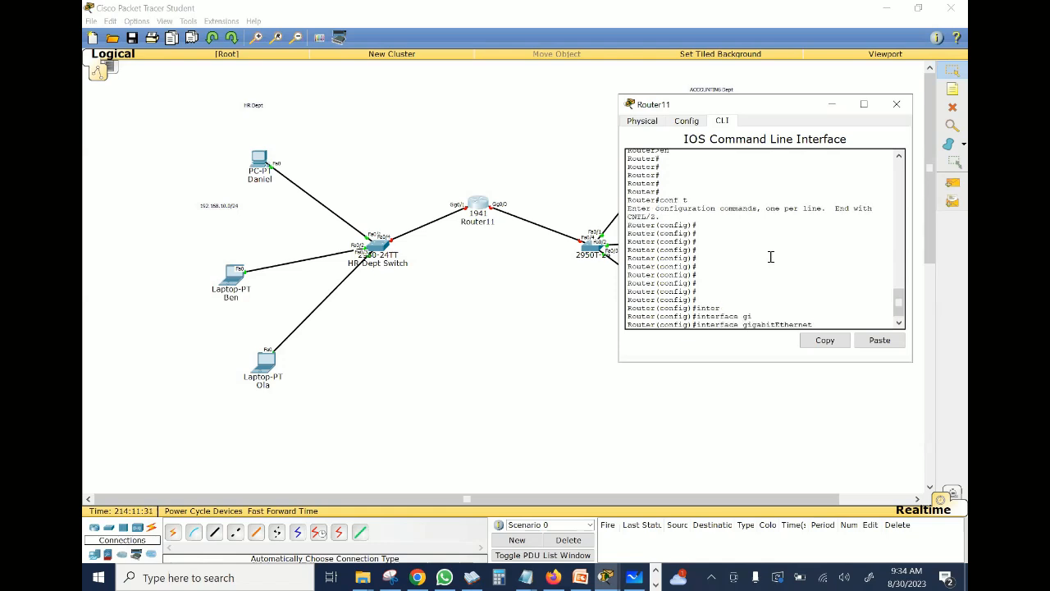
text(0)
key(Return)
key(Return)
key(Return)
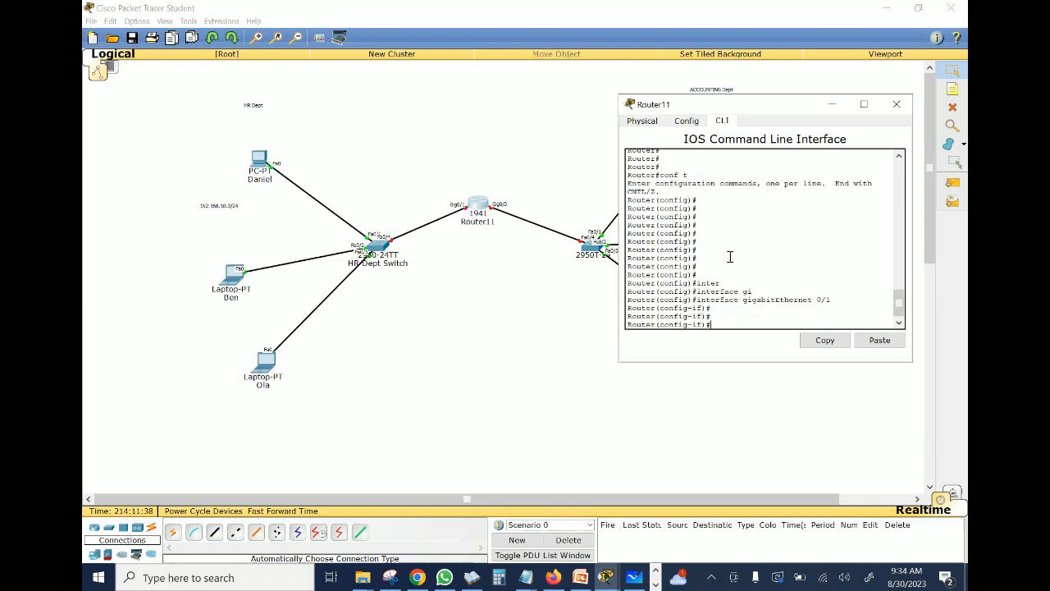
Step: Maximize the router's command line and assign ip address 192.168.10.1 255.255.255.0 to GigabitEthernet 0/1
click(864, 103)
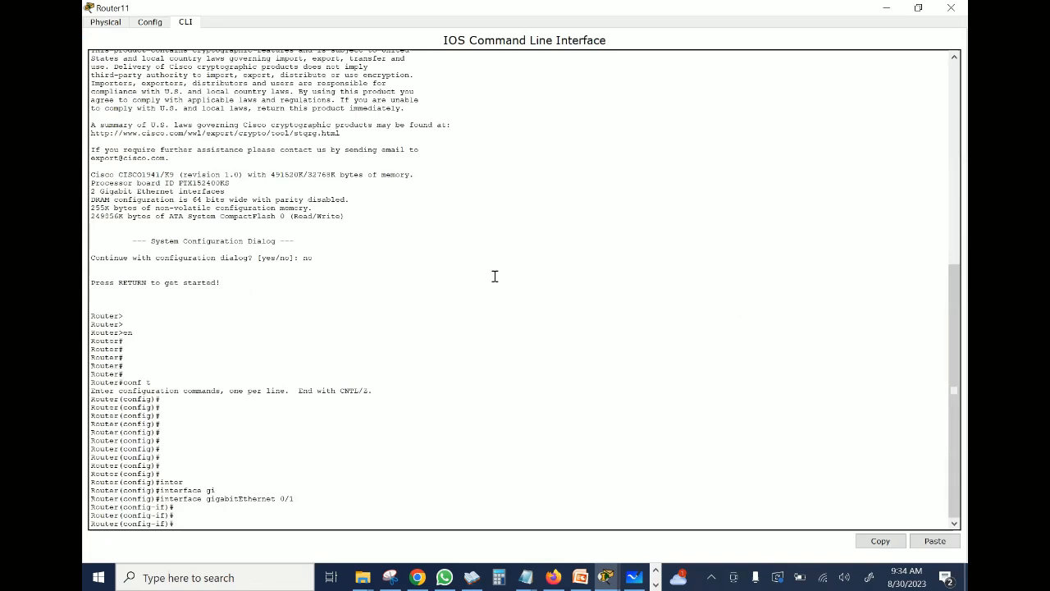
key(Return)
key(Return)
text(ip add)
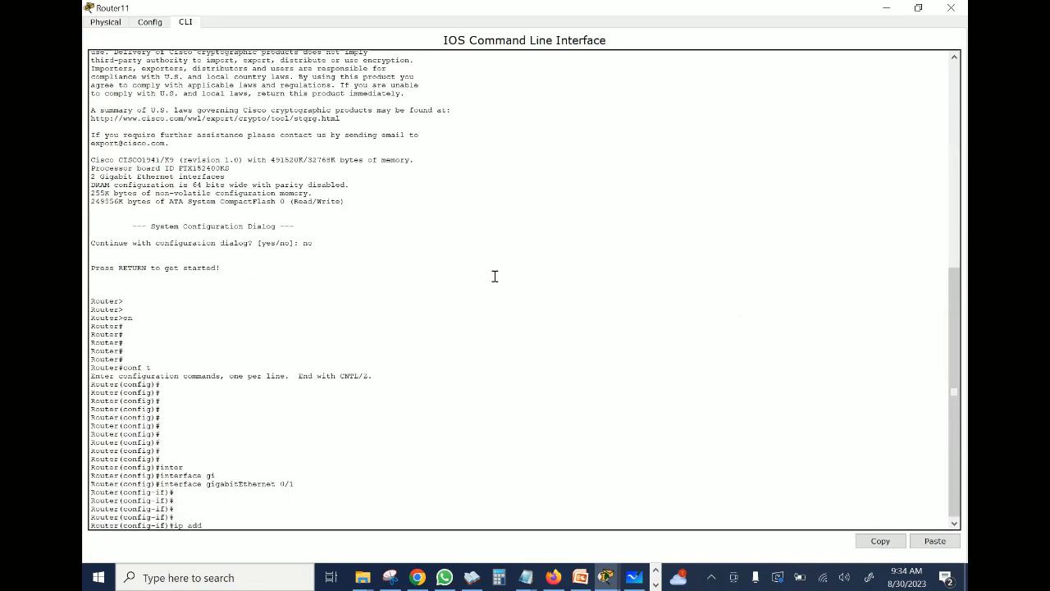
key(Tab)
text(19)
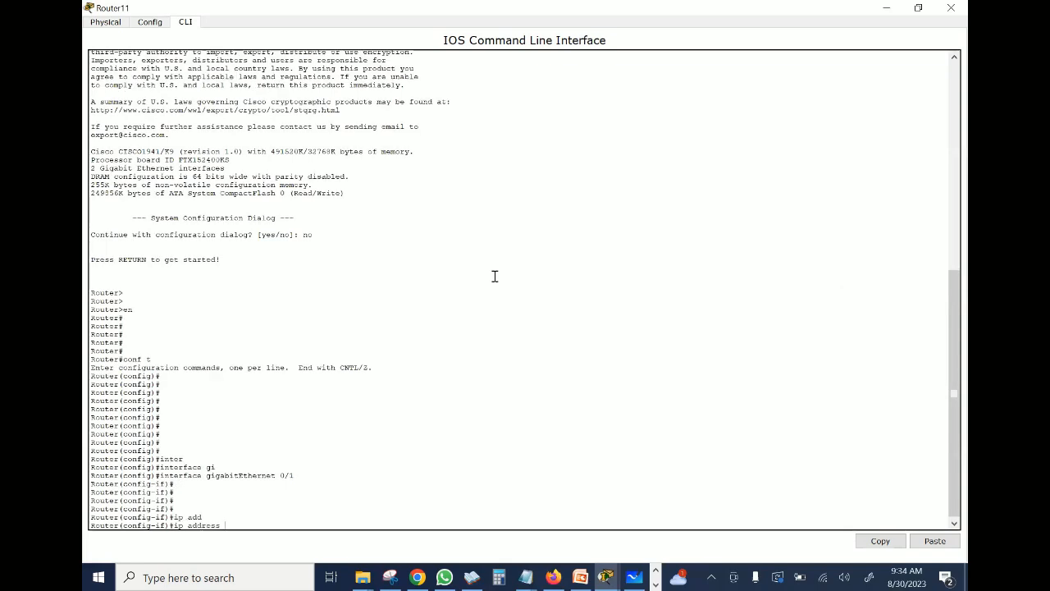
text(2.168.1)
text(0.1 255.255.255.)
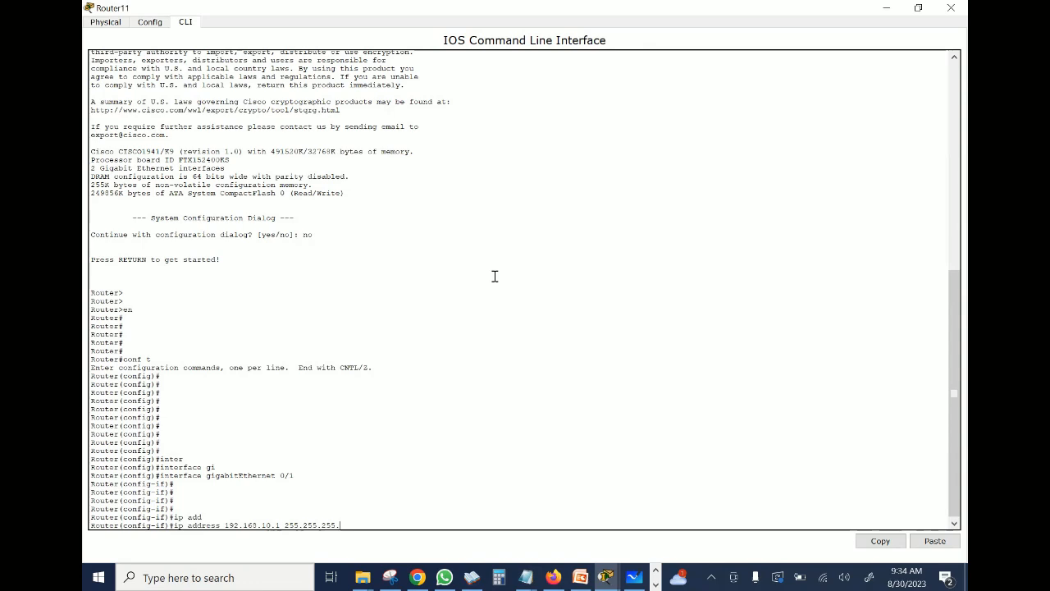
text(0)
key(Return)
key(Return)
key(Return)
key(Return)
key(Return)
key(Return)
key(Return)
key(Return)
key(Return)
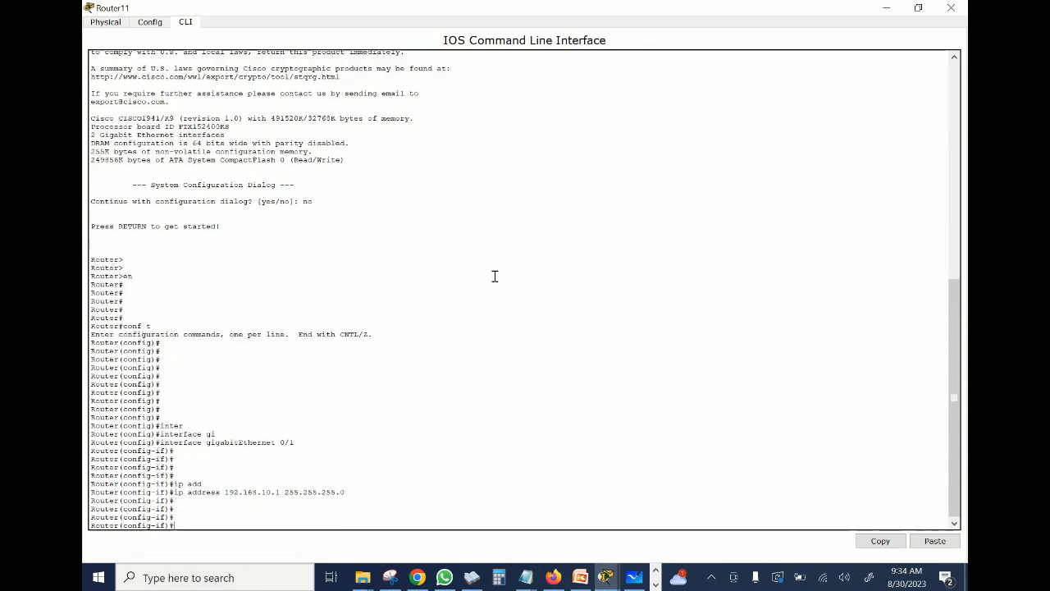
key(Return)
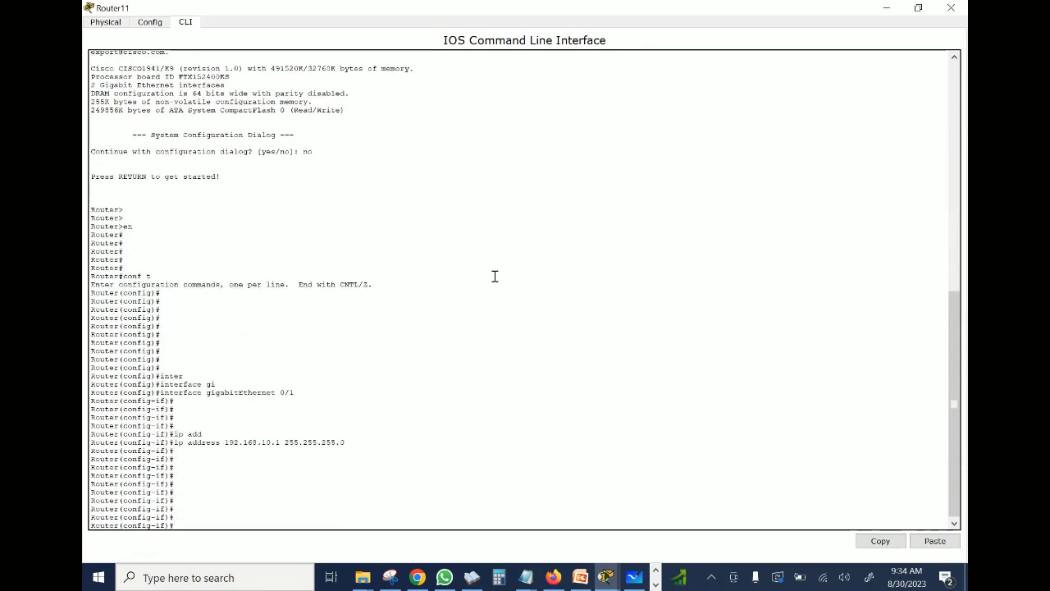
Step: Minimize the router window to examine the router's links in the topology, and reopen the command line at its current prompt
click(919, 8)
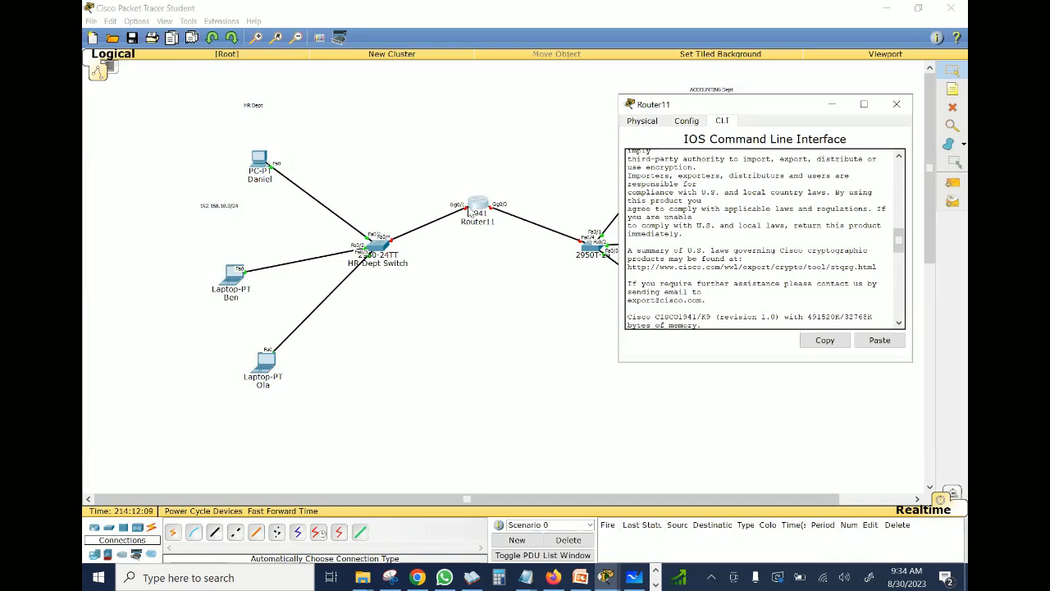
click(832, 104)
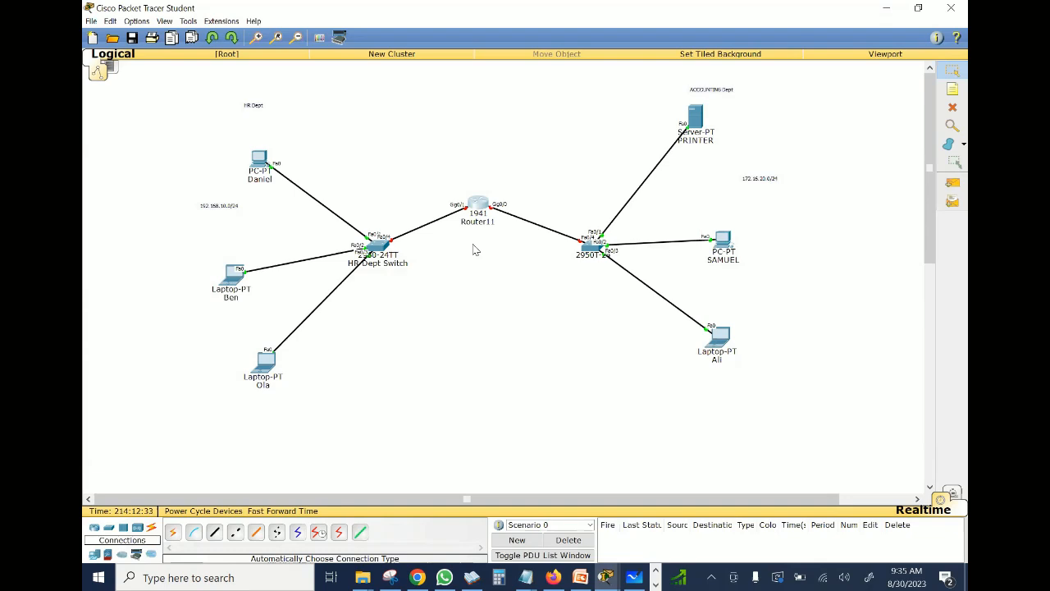
click(605, 575)
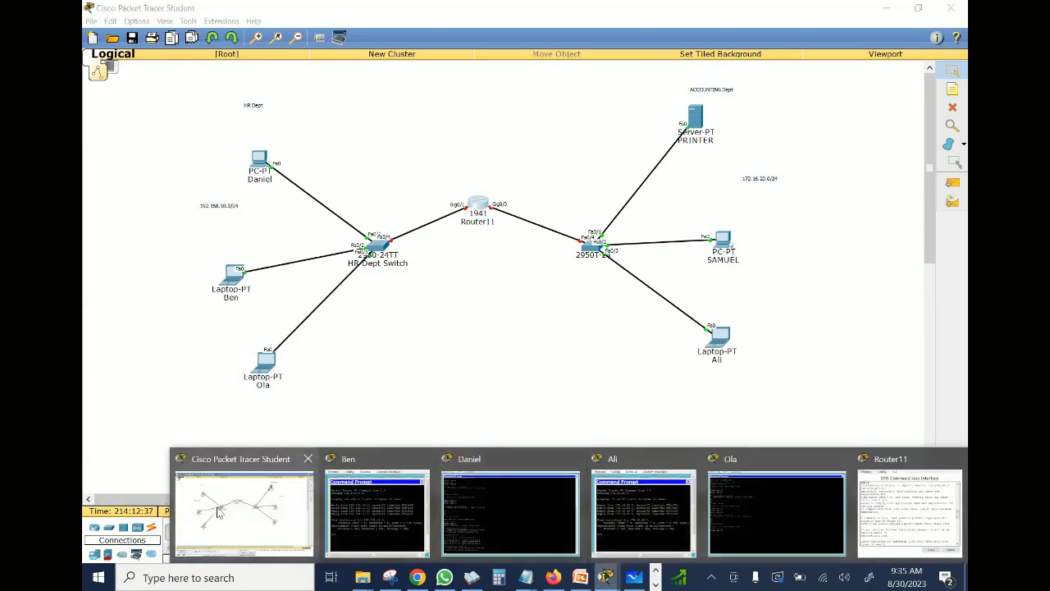
click(533, 184)
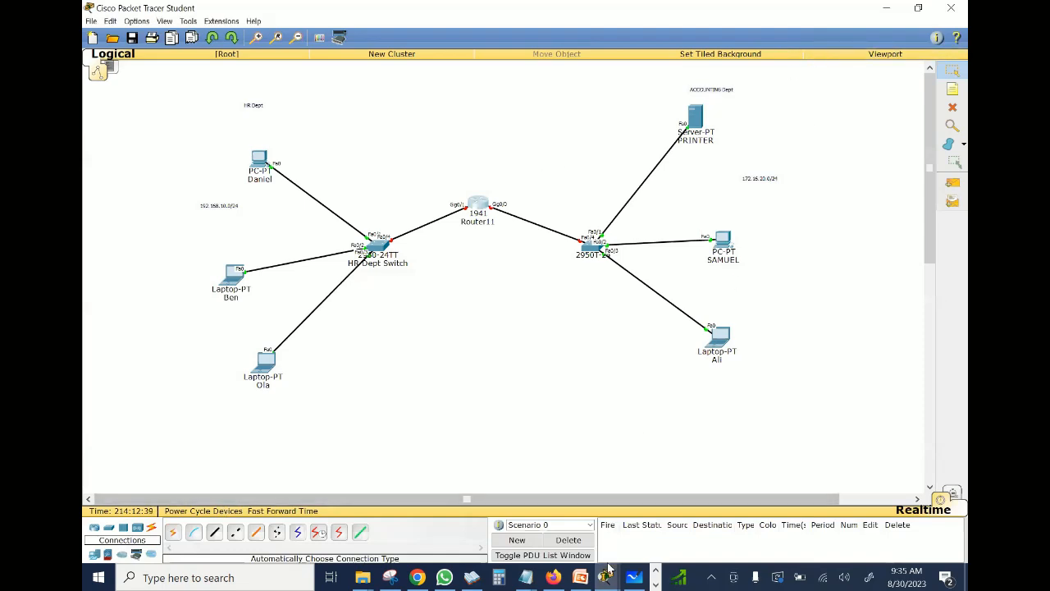
click(478, 208)
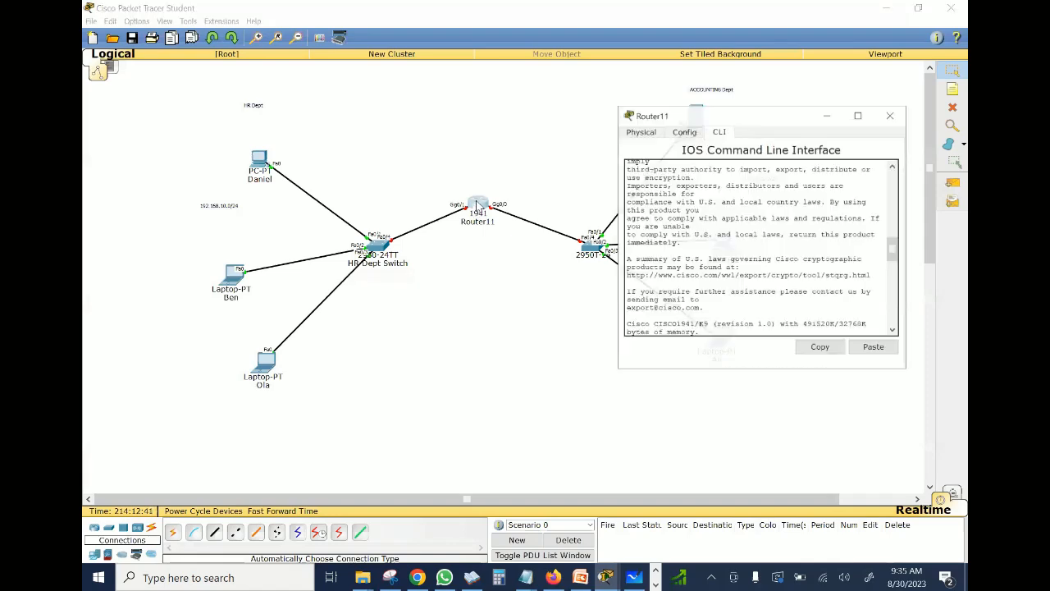
scroll(745, 297, down, 10)
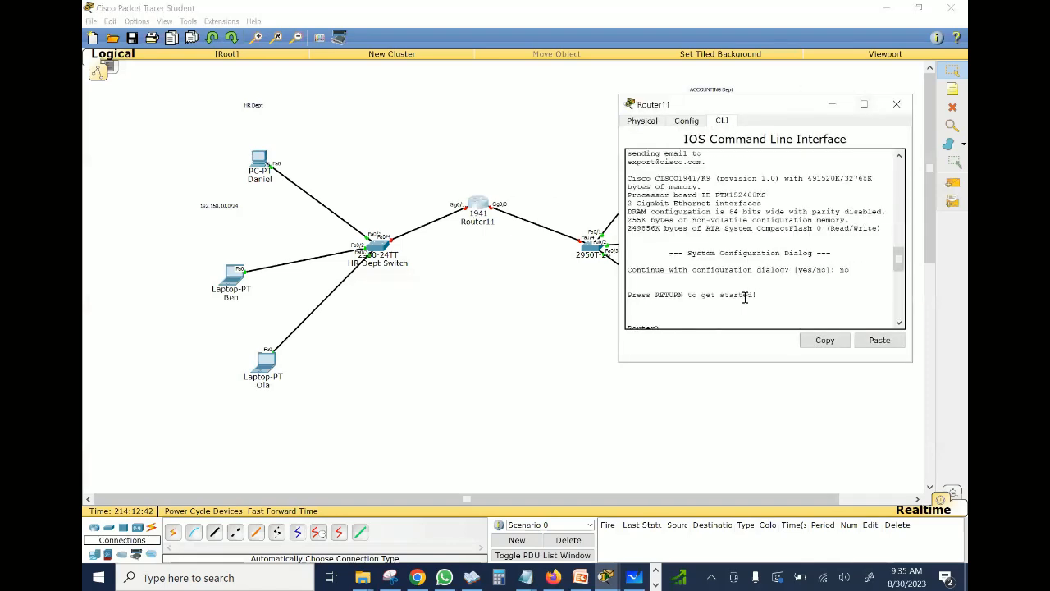
scroll(745, 297, down, 10)
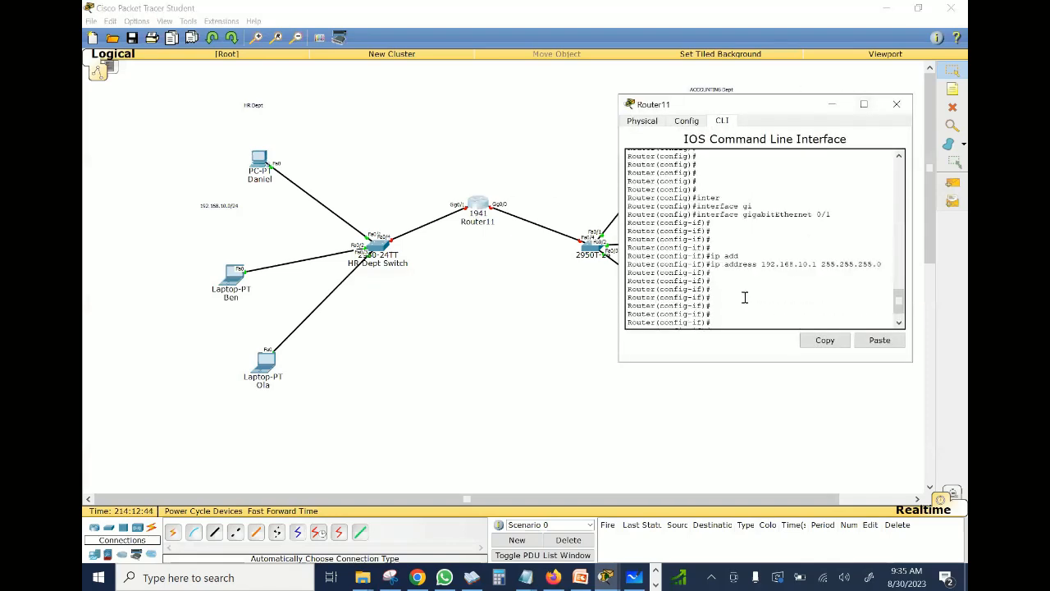
scroll(745, 297, down, 4)
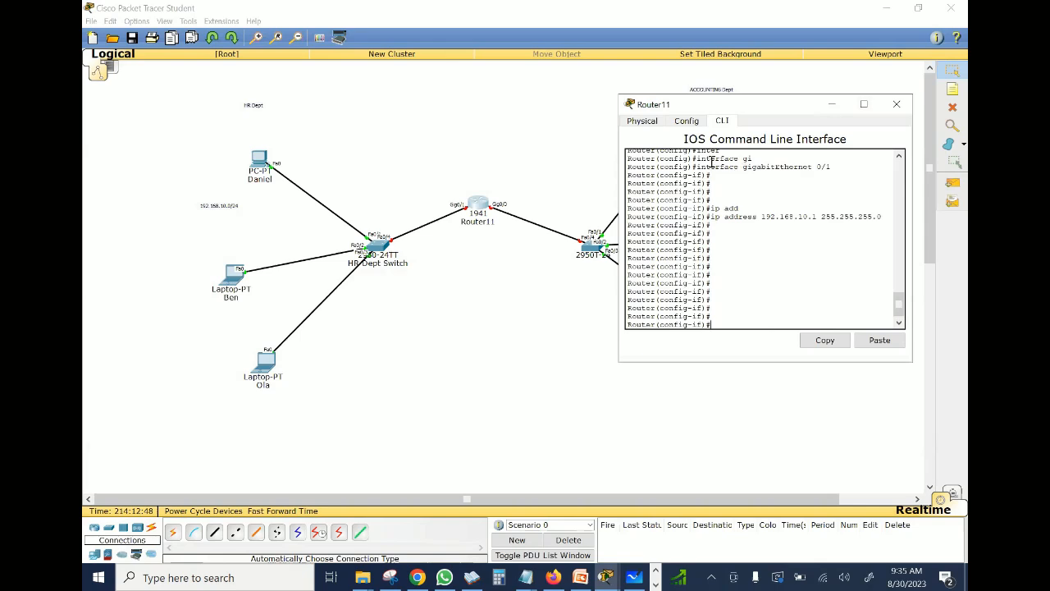
Step: Enable the GigabitEthernet 0/1 interface with the no shutdown command
drag(738, 159, 797, 168)
click(814, 174)
click(739, 284)
key(Tab)
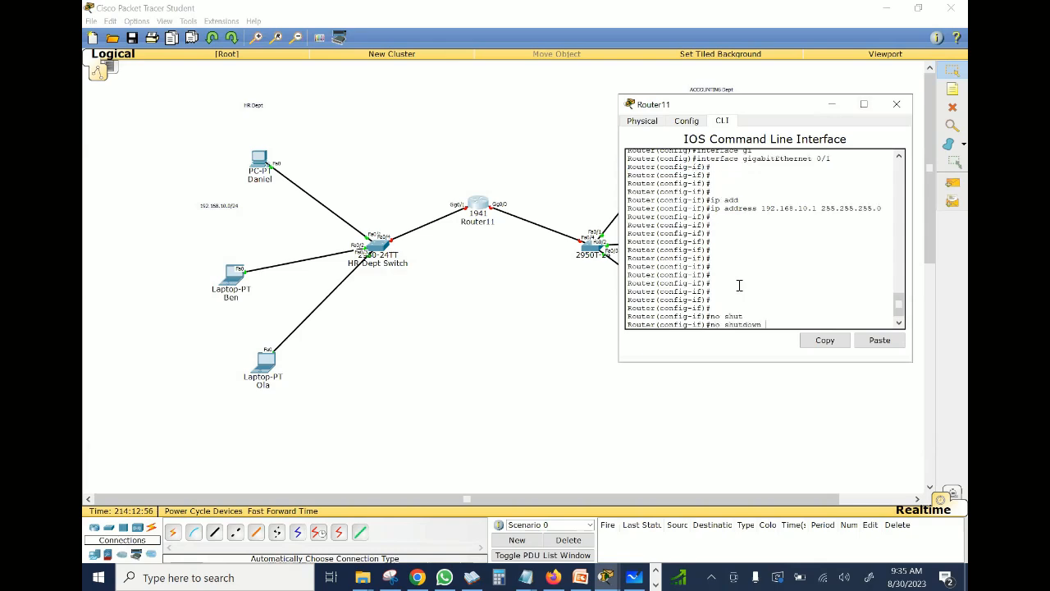
key(Return)
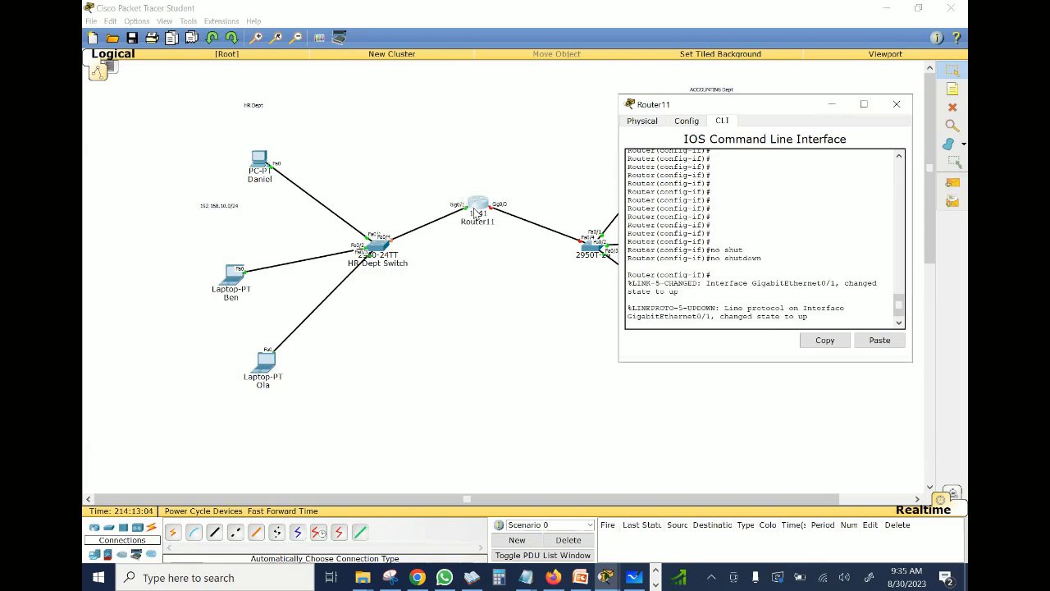
Step: Examine the GigabitEthernet 0/1 status messages in the command line and the link between the router and HR Dept Switch in the topology
click(864, 105)
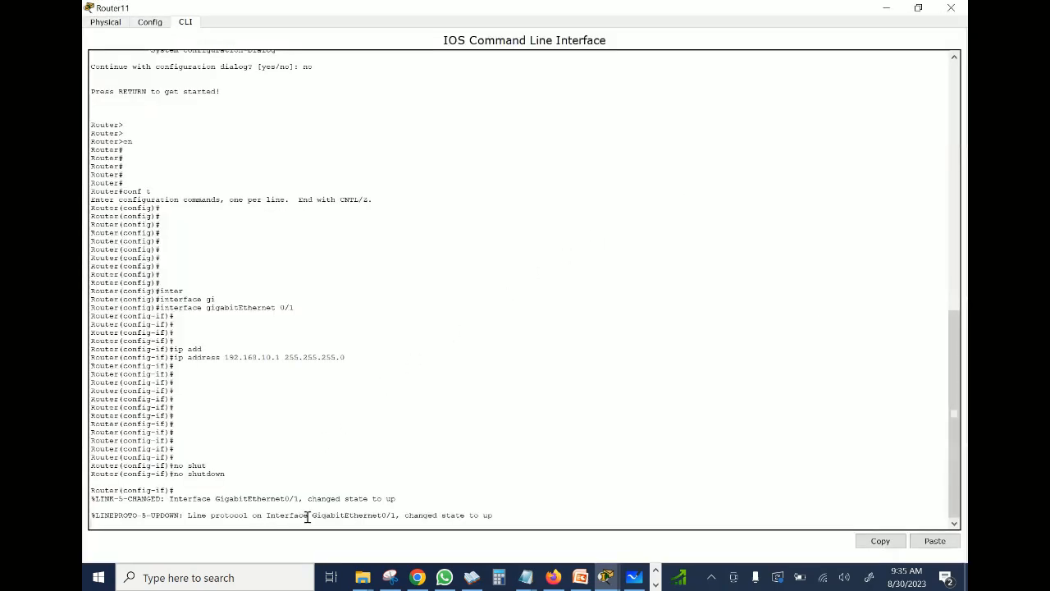
drag(495, 515, 285, 517)
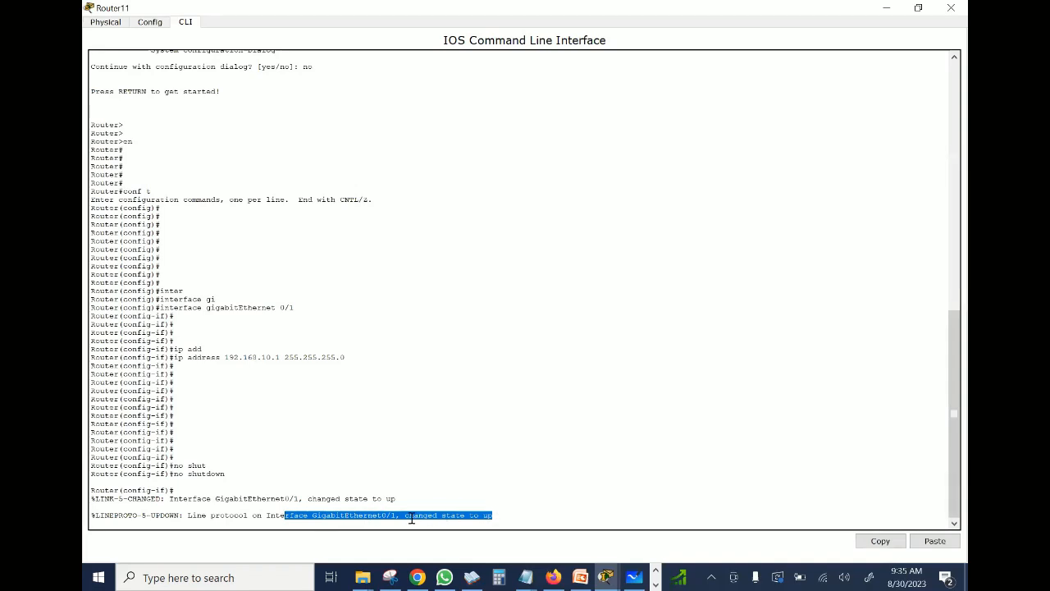
click(918, 7)
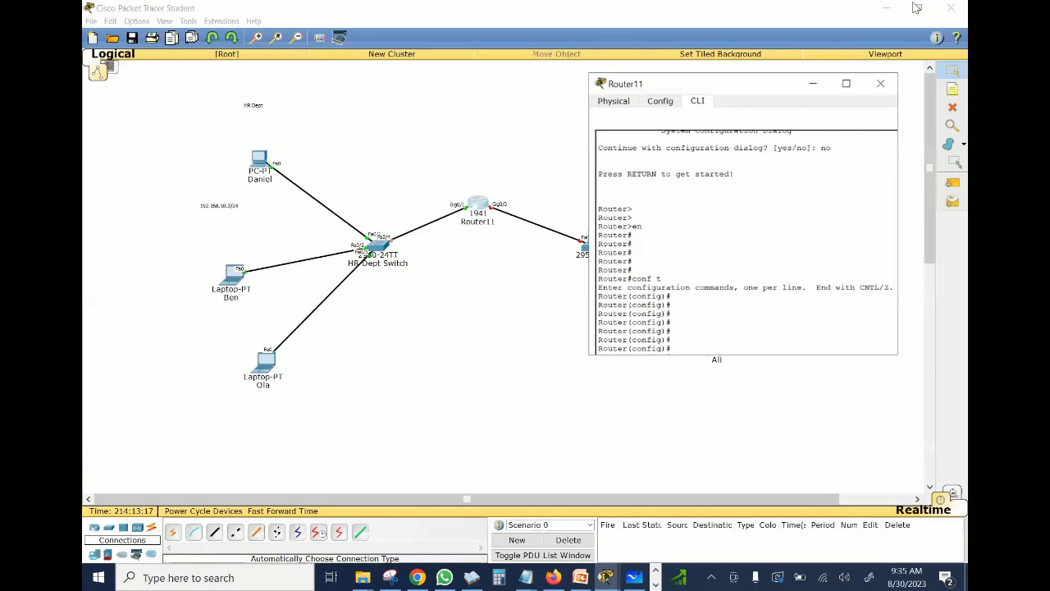
drag(777, 109, 825, 113)
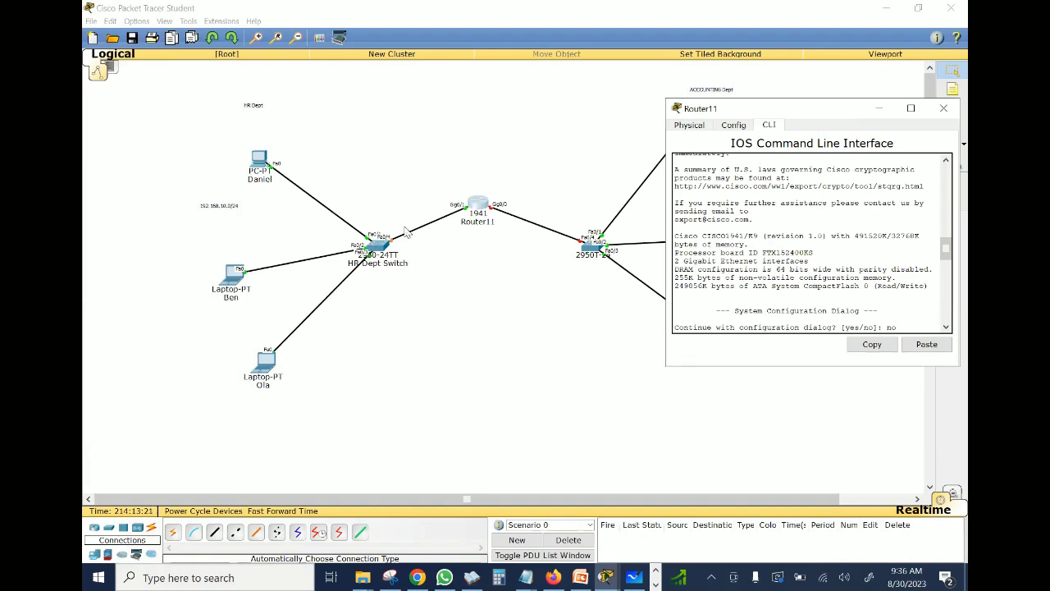
click(372, 228)
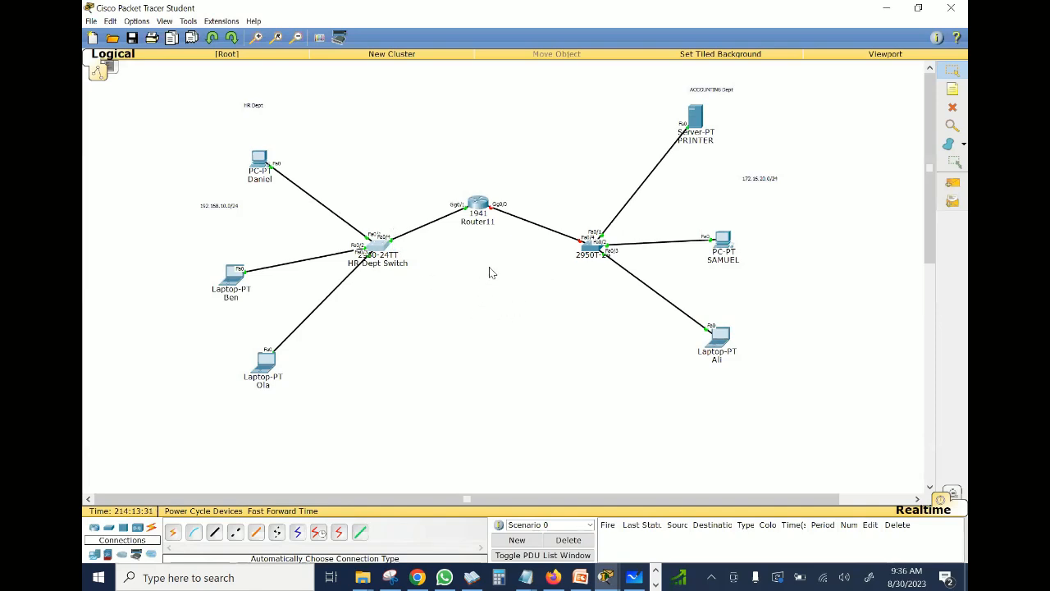
click(481, 209)
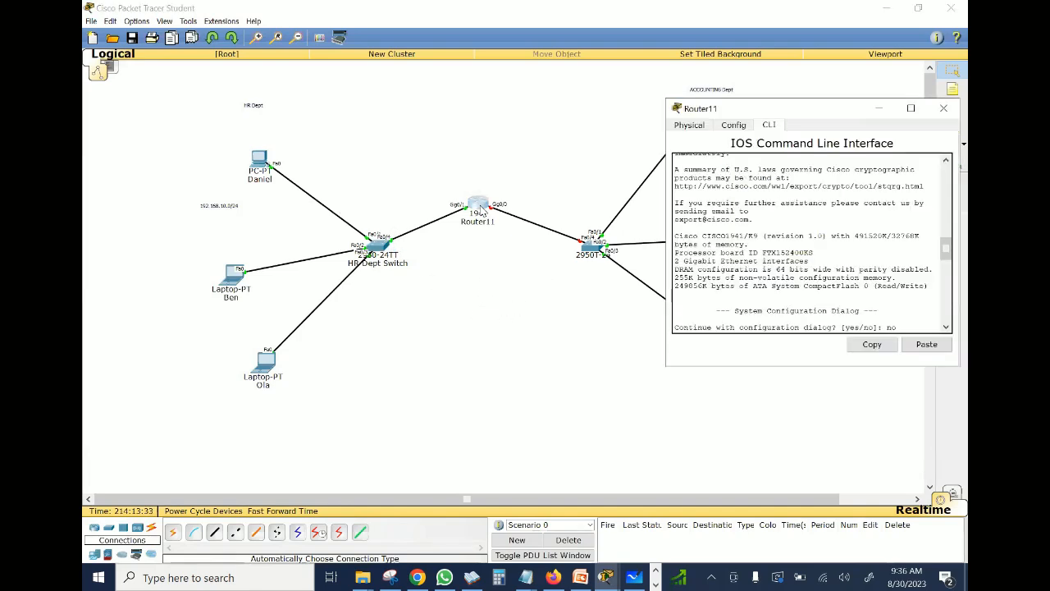
click(496, 276)
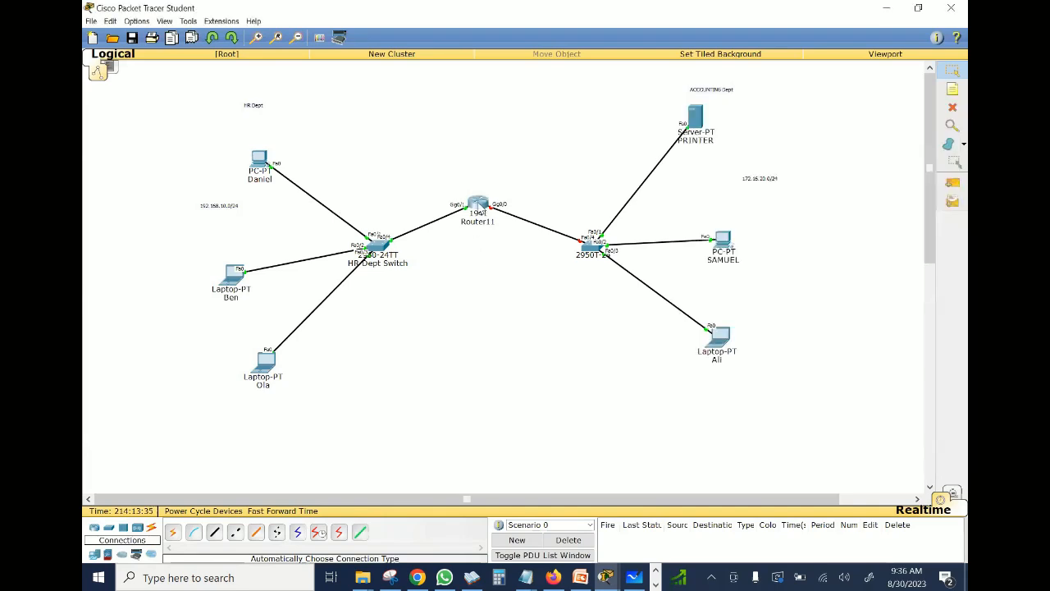
drag(766, 79, 599, 445)
Step: Reopen Router11's command line full size and exit GigabitEthernet 0/1 configuration back to global configuration mode
click(479, 205)
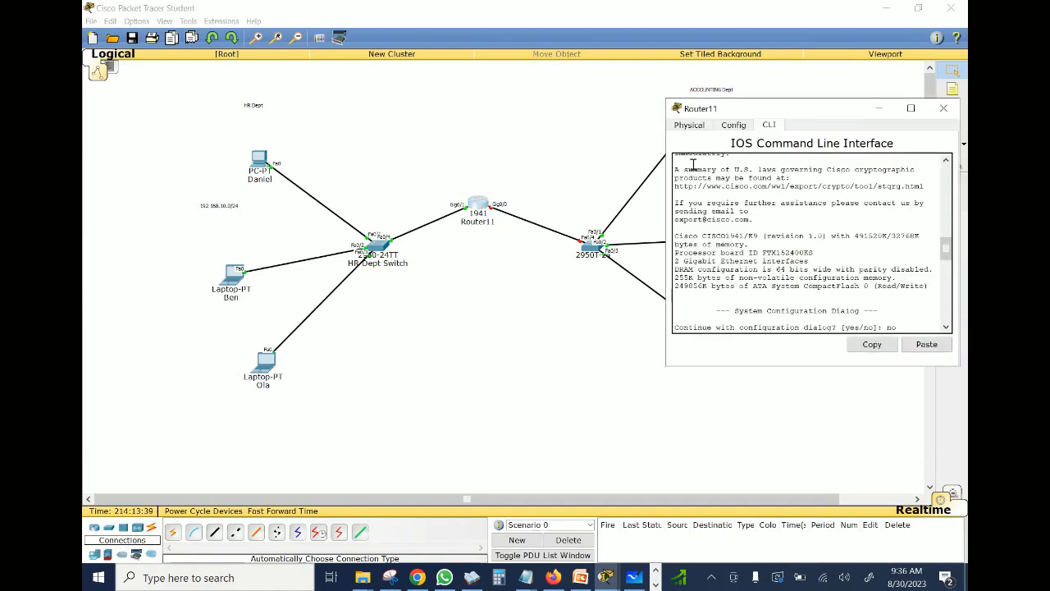
click(910, 108)
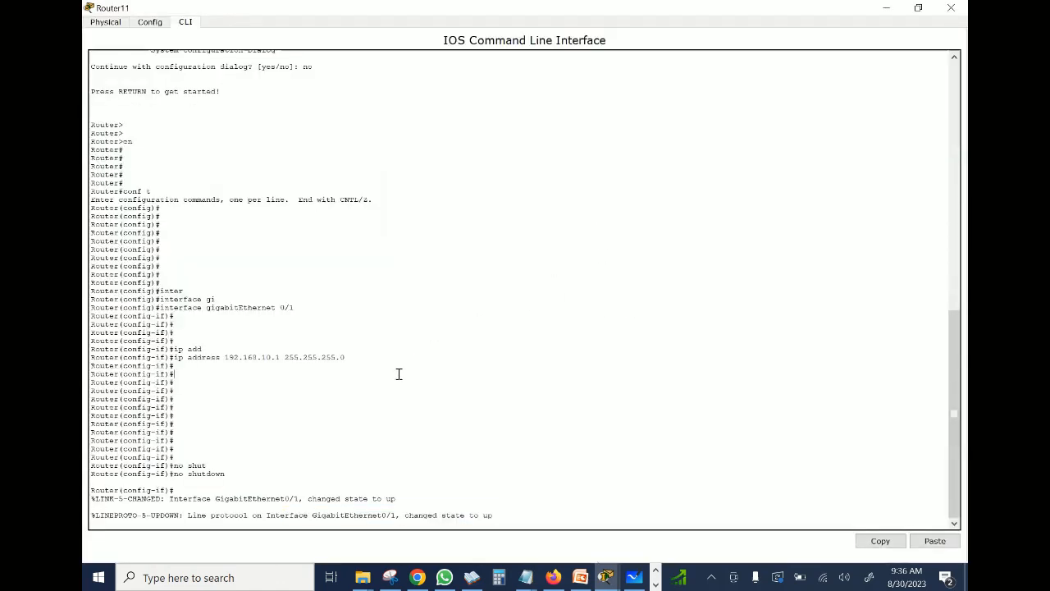
key(Return)
key(Return)
key(Return)
key(Return)
key(Return)
key(Return)
text(ex)
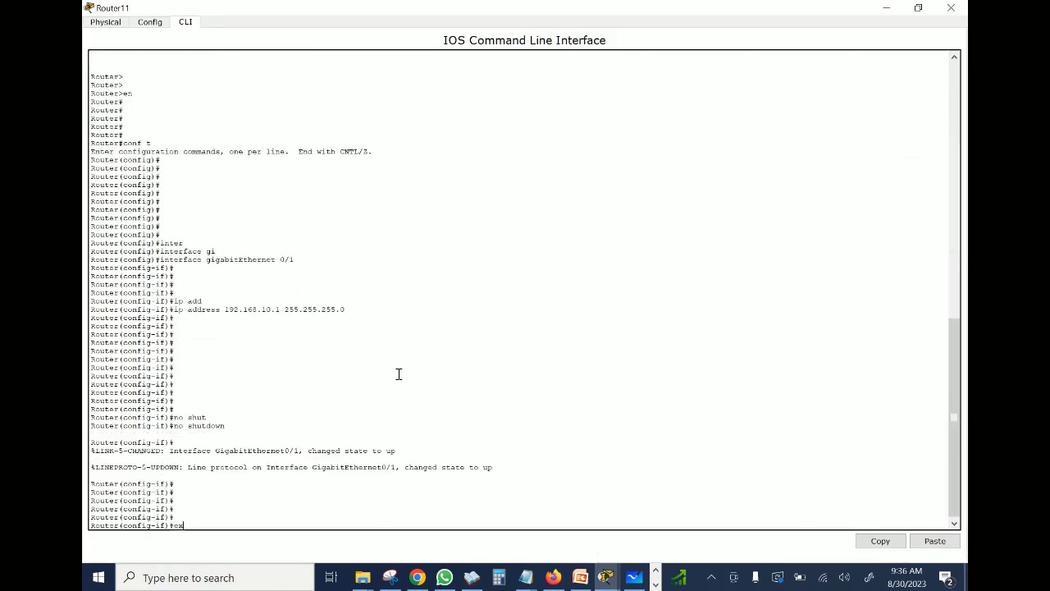
text(i)
key(Return)
key(Return)
key(Return)
key(Return)
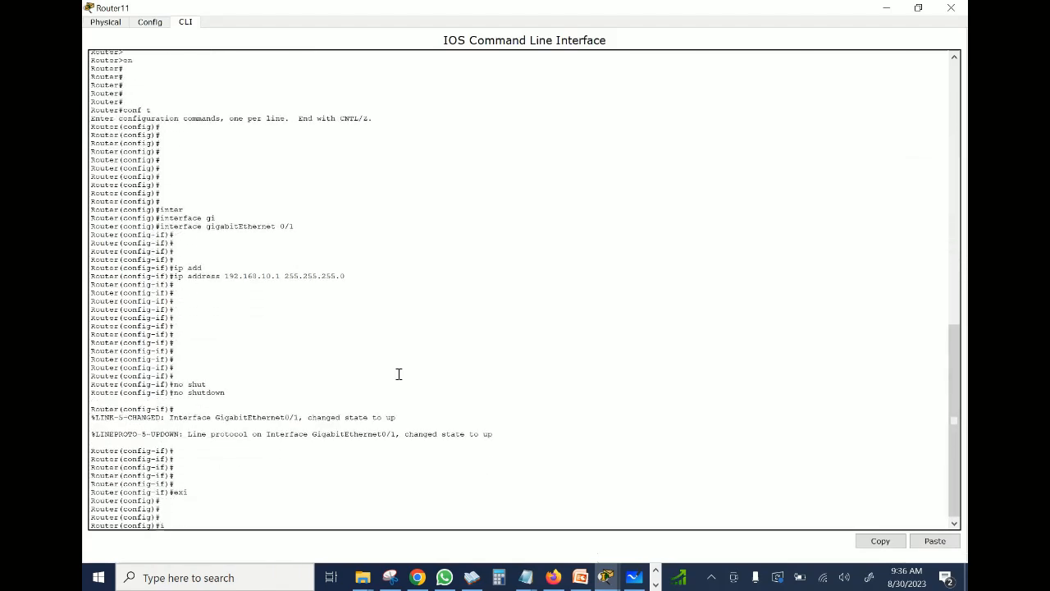
Step: Enter interface configuration mode for gigabitEthernet 0/0 on the router
text(interfa)
key(Tab)
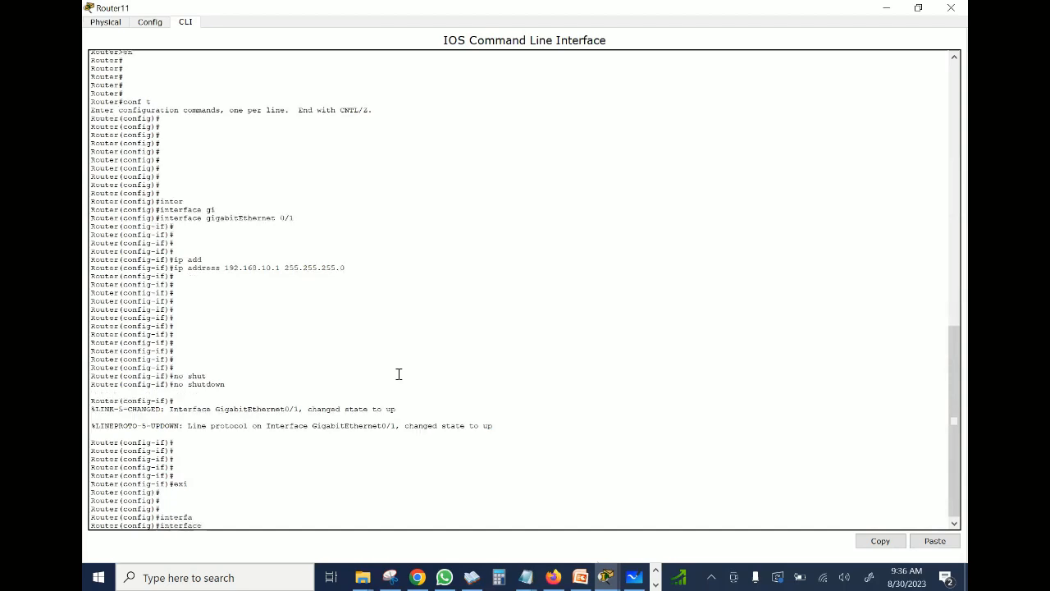
text(g)
text(i)
key(Tab)
text(0/)
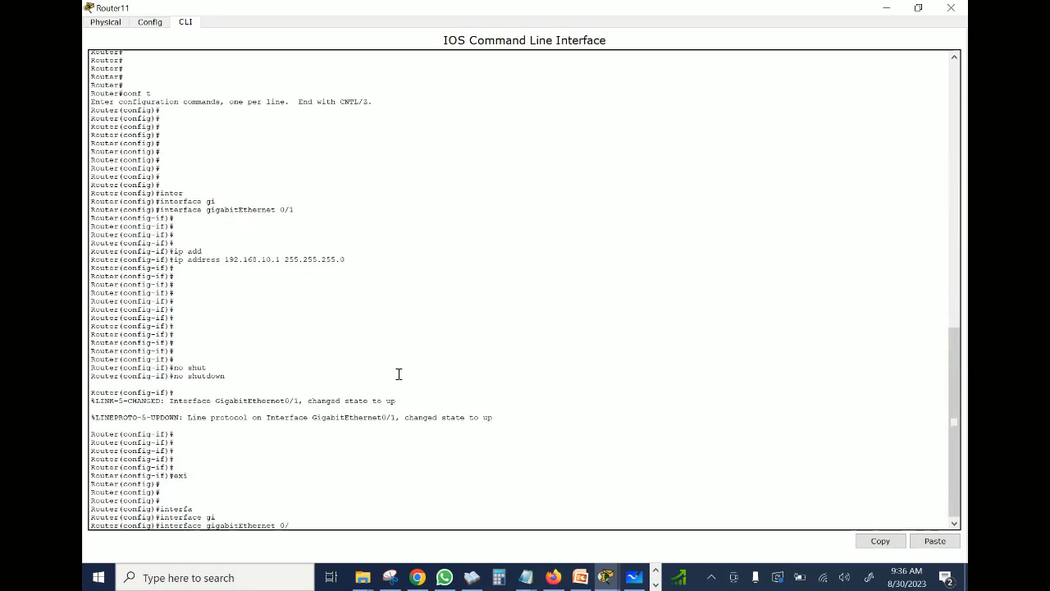
text(0)
key(Return)
key(Return)
key(Return)
key(Return)
key(Return)
key(Return)
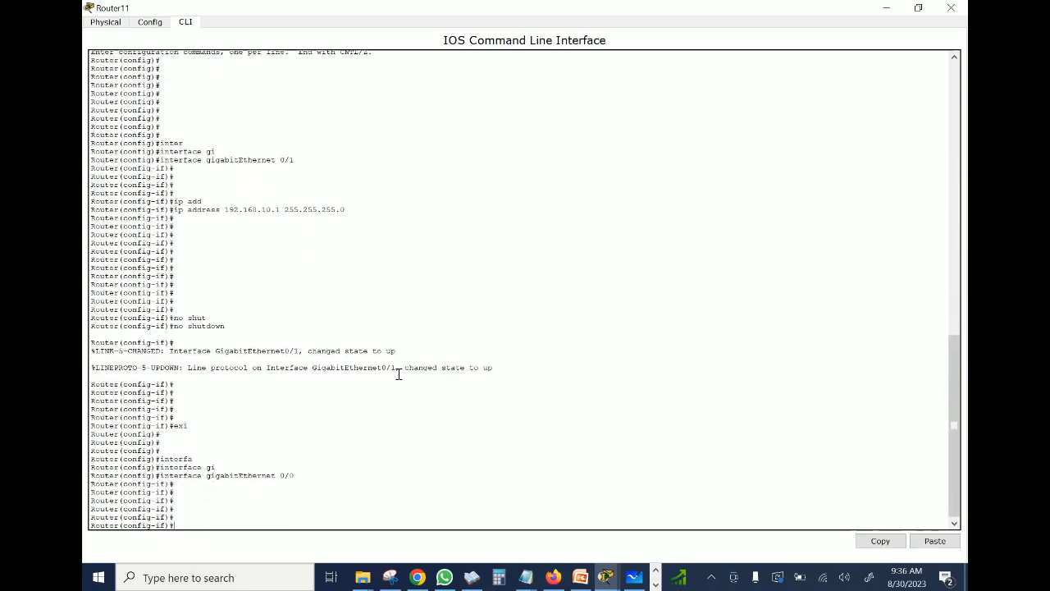
Step: Assign ip address 172.16.20.1 255.255.255.0 to GigabitEthernet 0/0
text(ip add)
key(Tab)
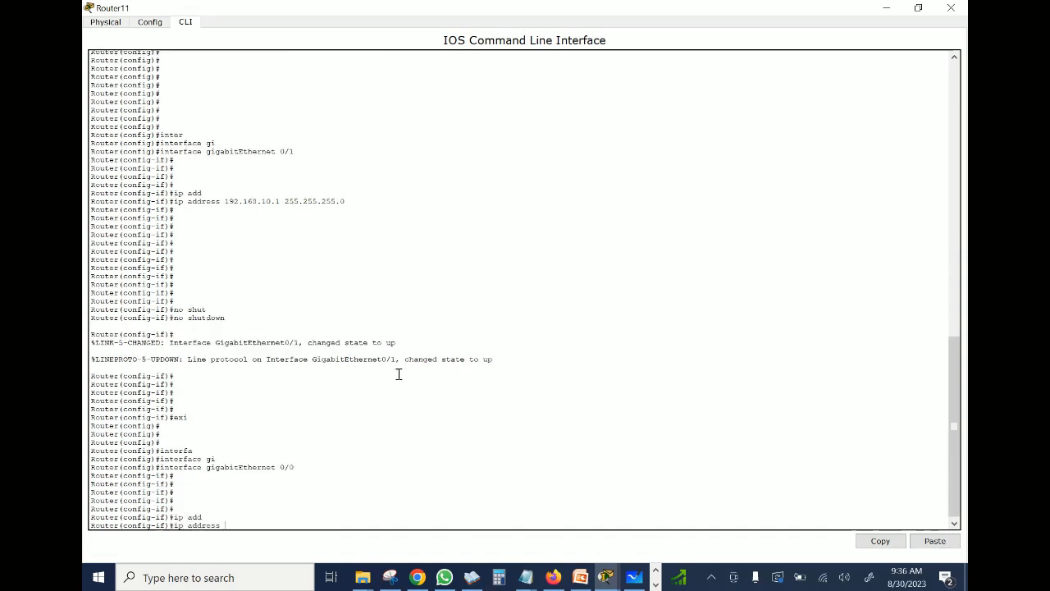
text(172.16.20)
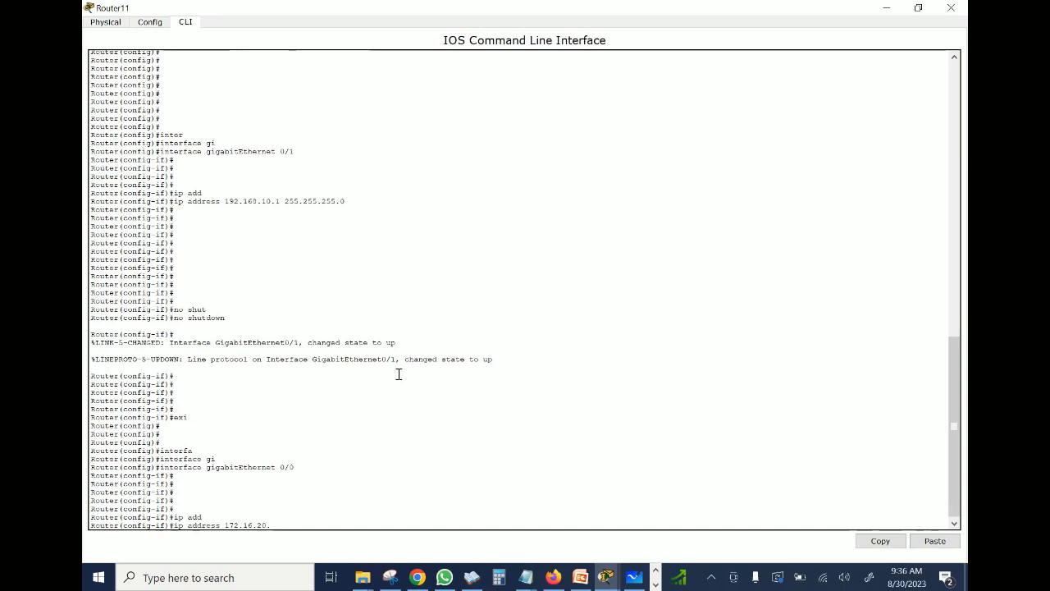
text(.1)
text( 255.255.2)
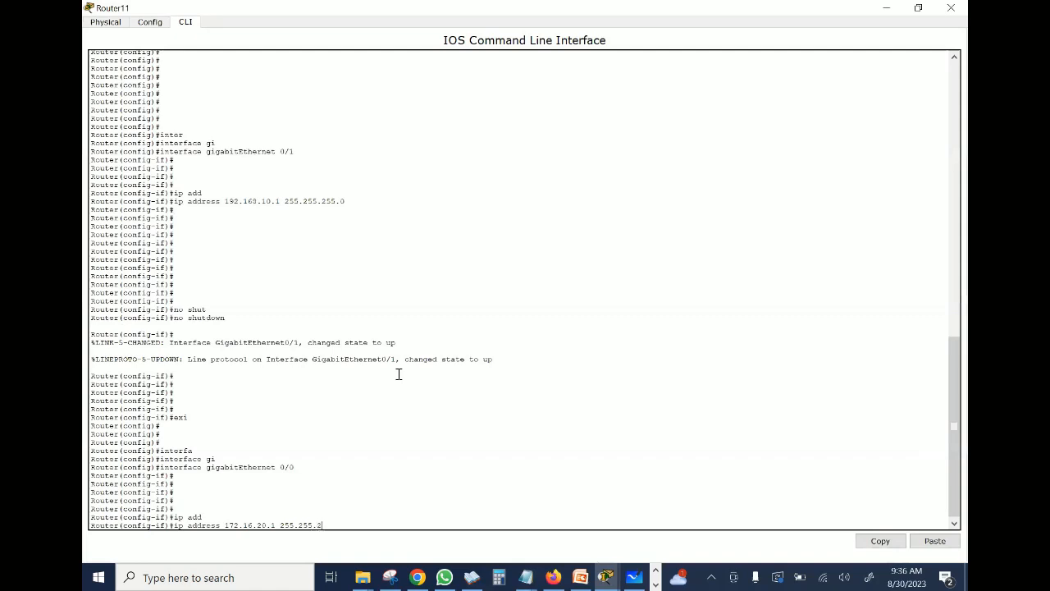
text(55.0)
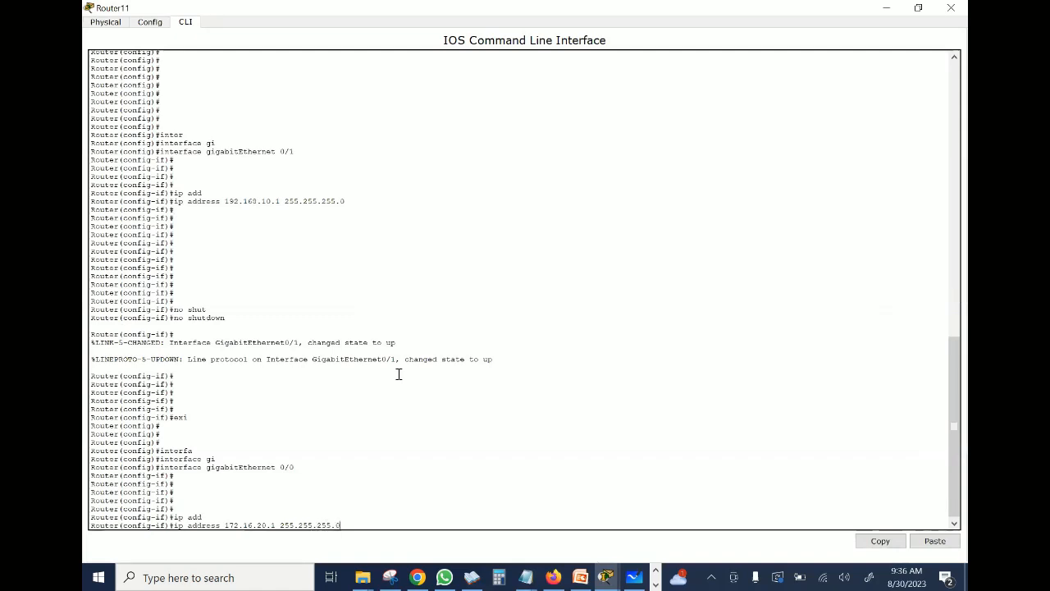
key(Return)
key(Return)
key(Return)
key(Return)
key(Return)
key(Return)
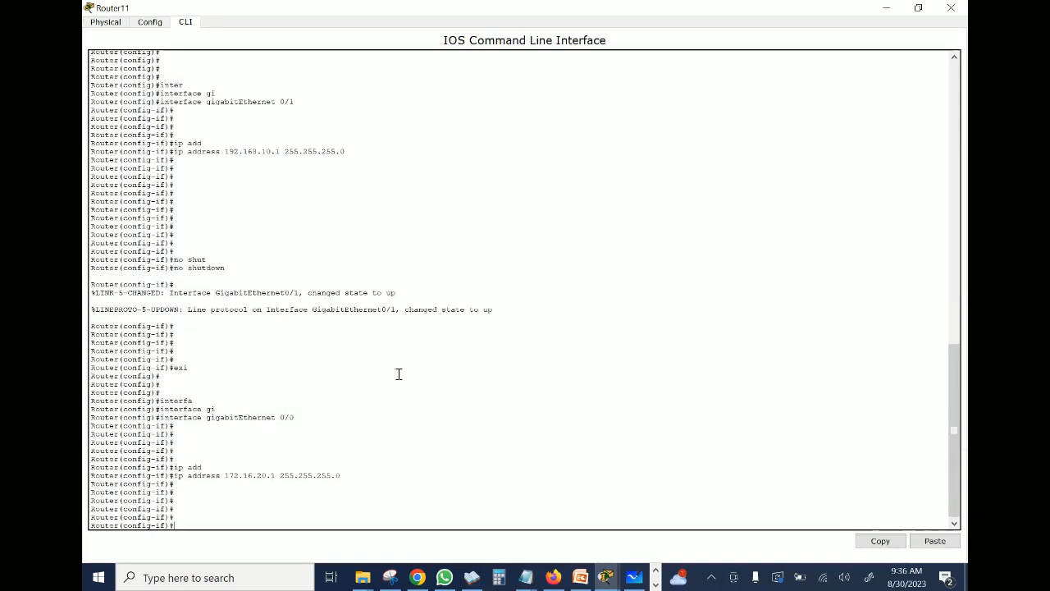
Step: Enable the GigabitEthernet 0/0 interface with the no shutdown command and minimize the router window to reveal the topology
click(919, 8)
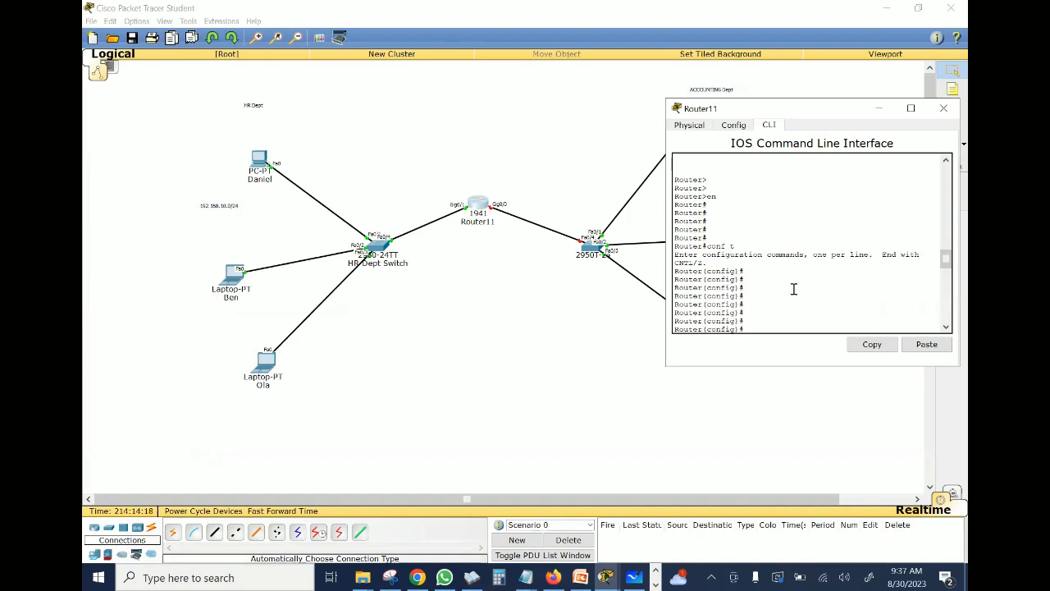
text(no)
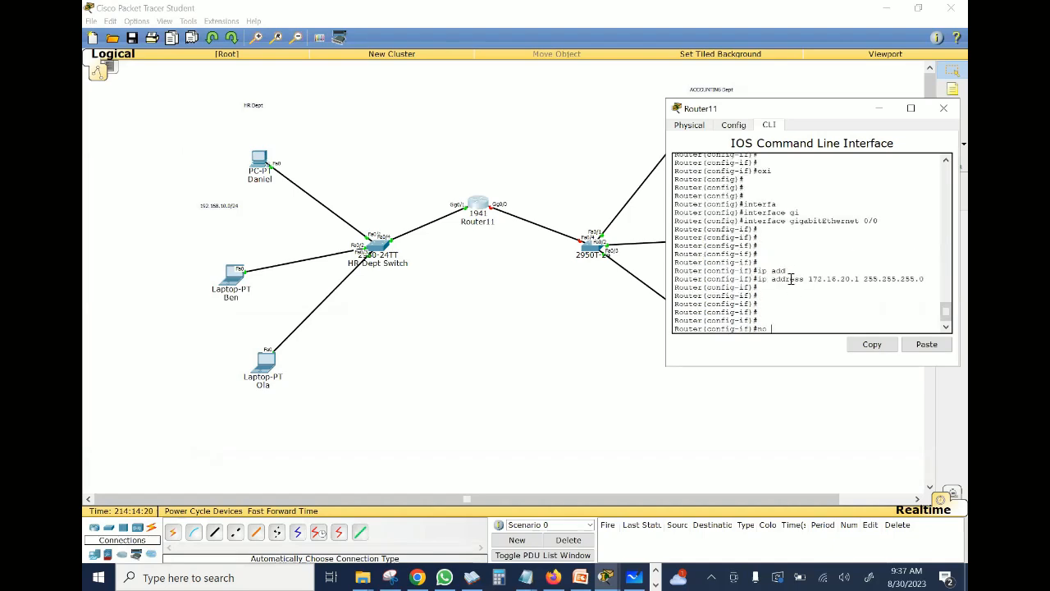
text( shut)
key(Tab)
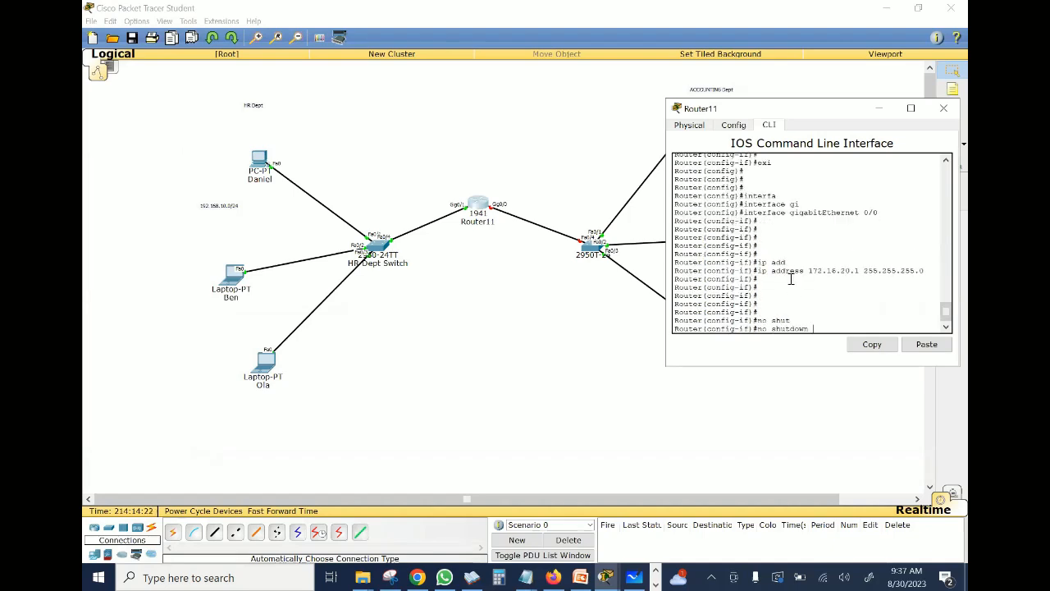
click(911, 107)
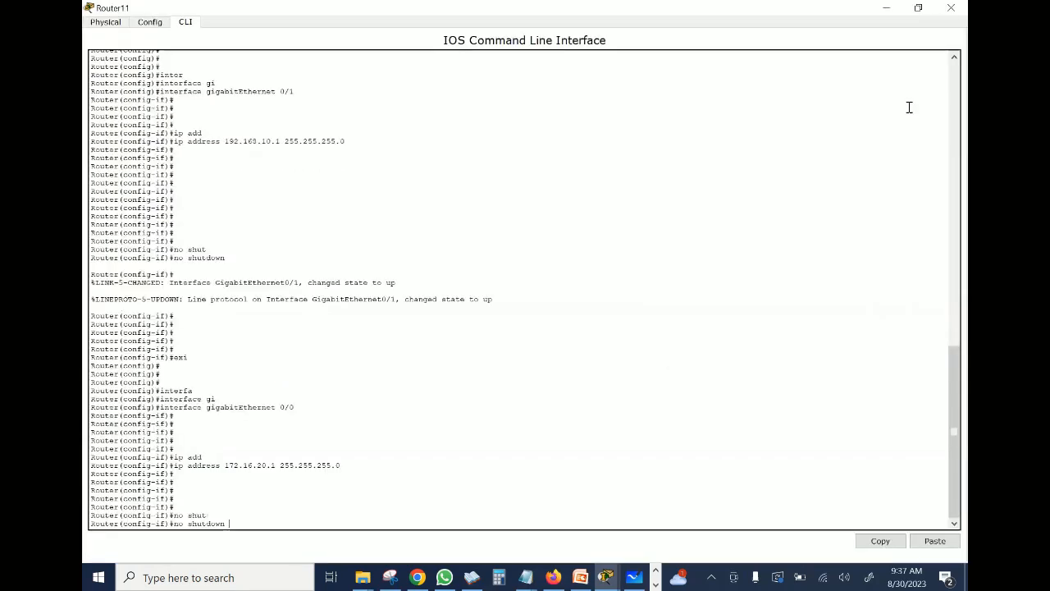
key(Return)
key(Return)
key(Return)
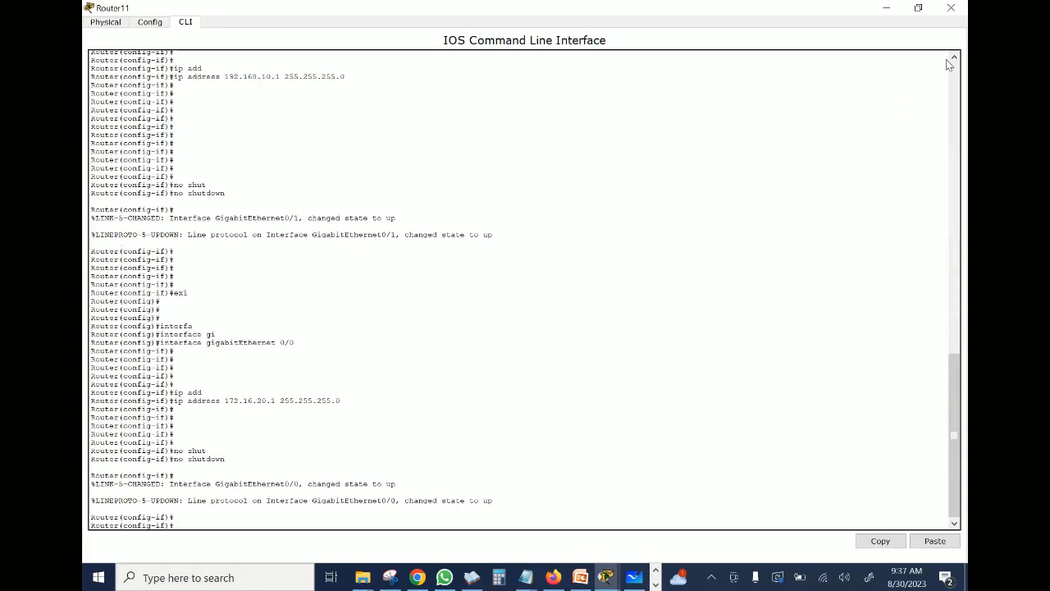
click(886, 11)
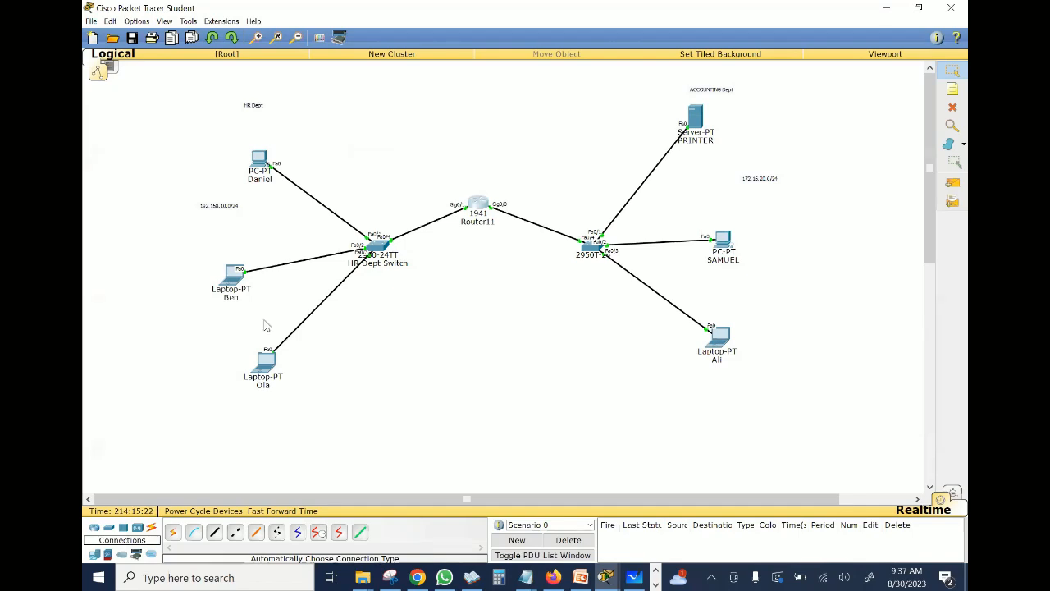
Step: Open the lower HR laptop's Command Prompt at full size and ping 172.16.20.5 in the Accounting network
click(264, 359)
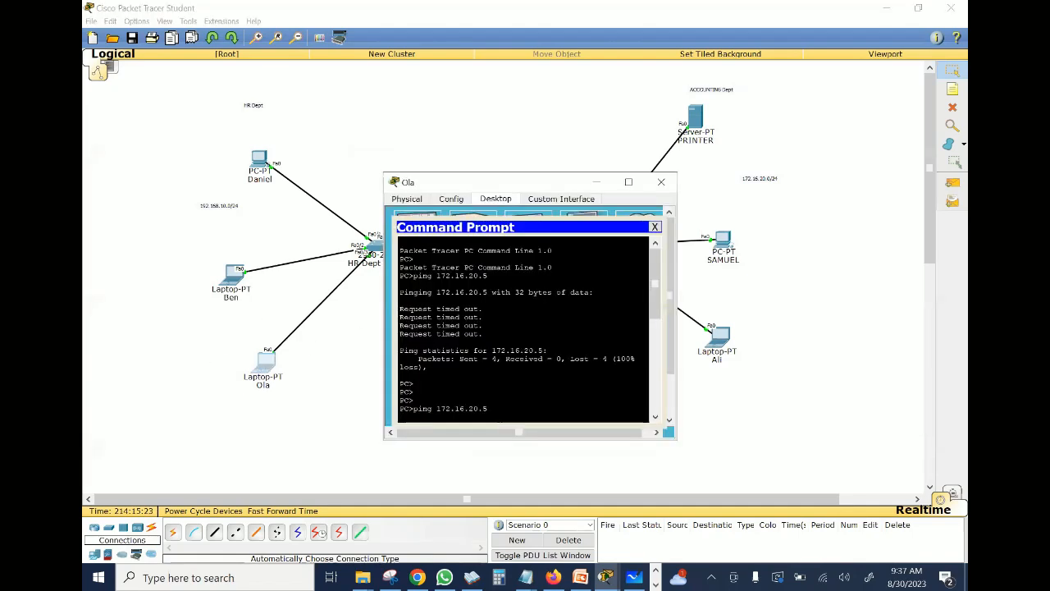
click(628, 181)
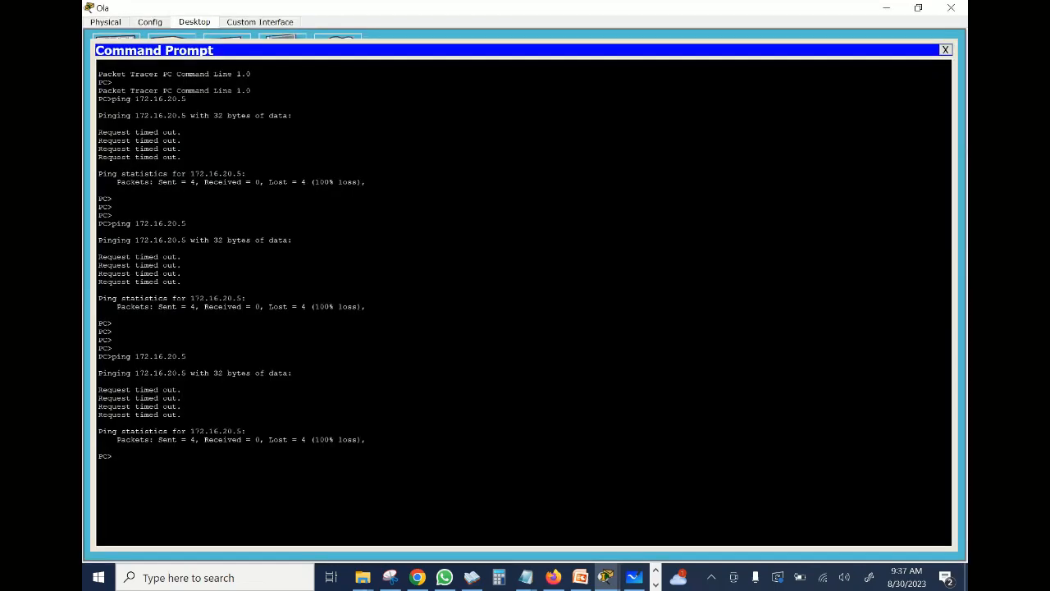
key(Return)
key(Return)
key(Return)
key(Return)
key(Up)
key(Return)
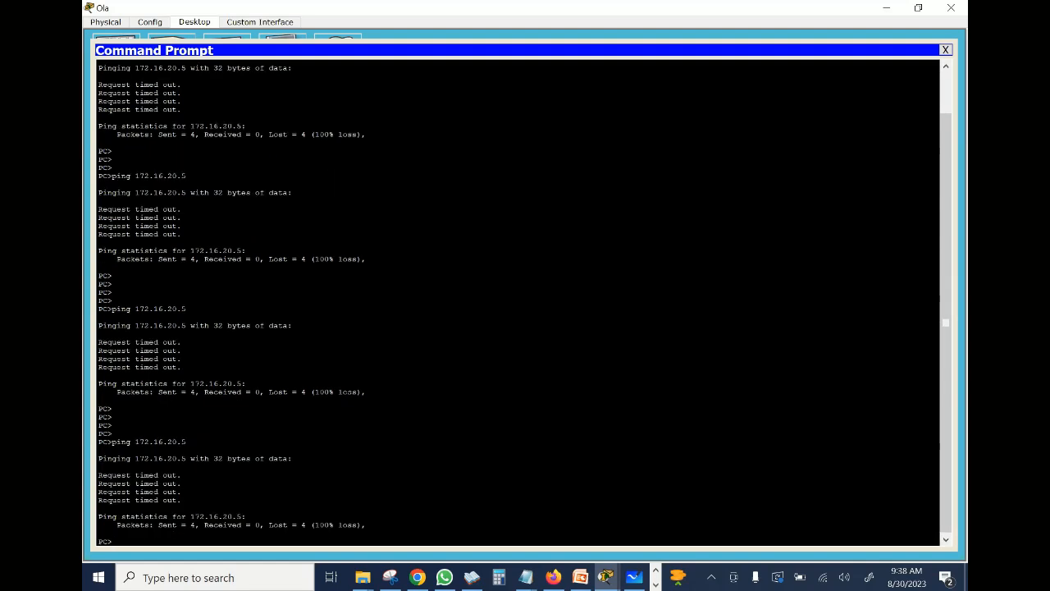
Step: Repeat the ping to 172.16.20.5 from the same HR laptop
key(Return)
key(Return)
key(Return)
key(Return)
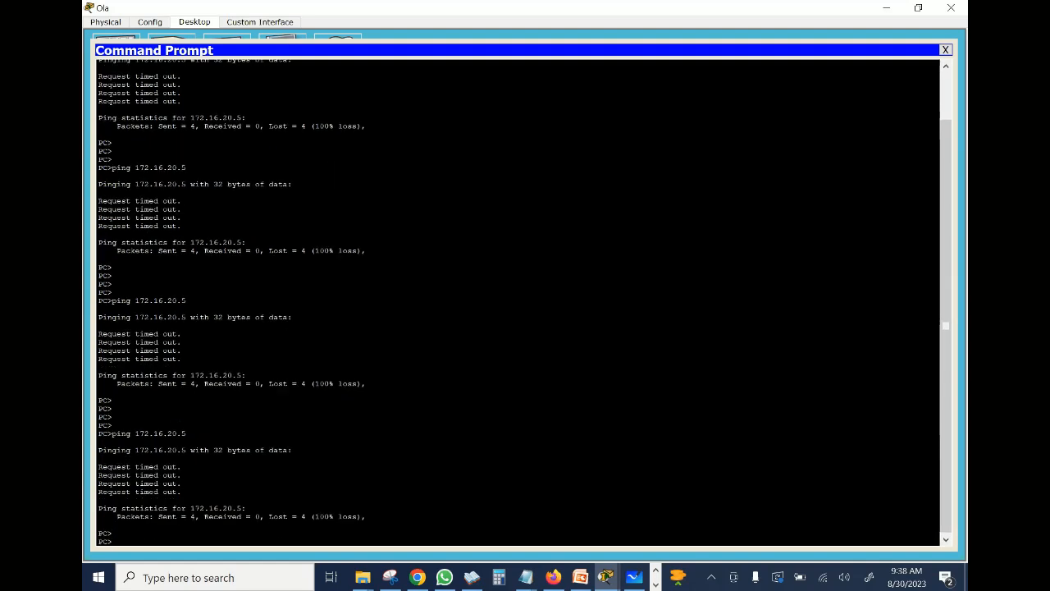
key(Up)
key(Return)
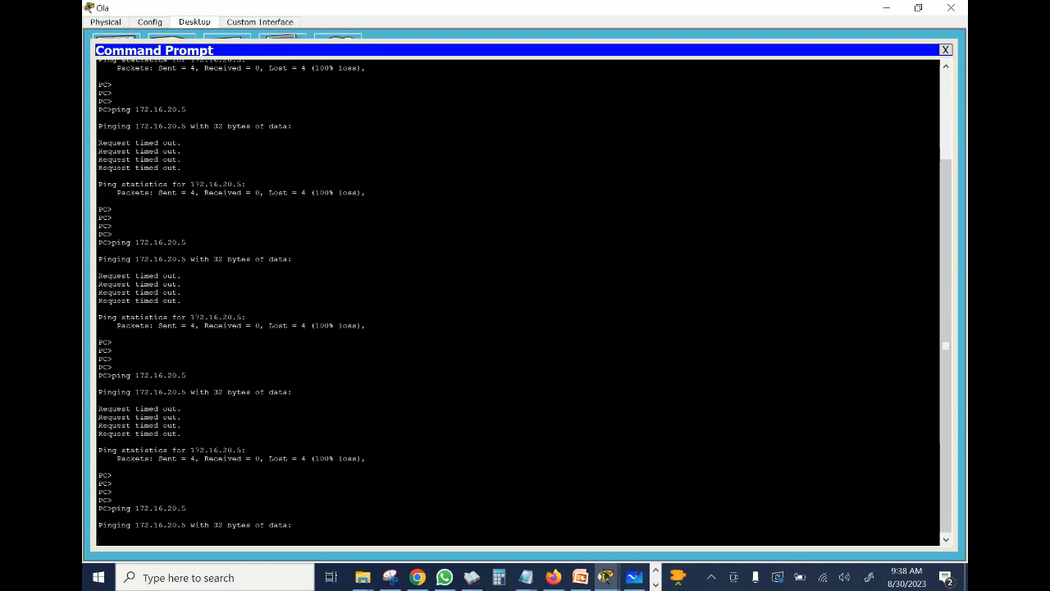
Step: Minimize the laptop window and examine the HR and Accounting department areas in the topology
click(886, 8)
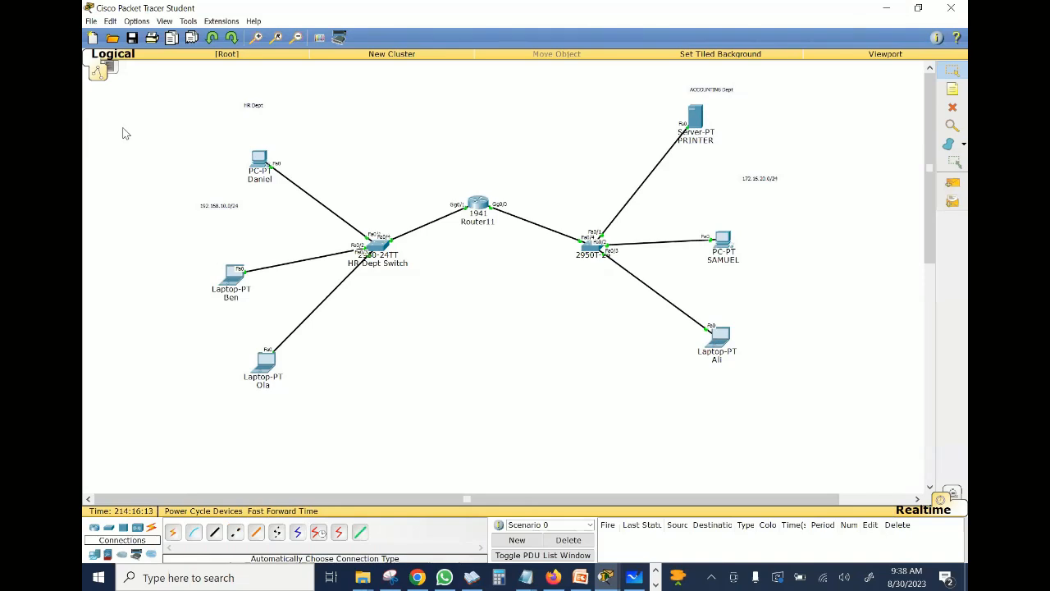
drag(123, 127, 312, 416)
drag(658, 84, 785, 163)
Step: Set the lower HR laptop's default gateway to 192.168.10.1 in its IP Configuration and close the configuration
click(265, 363)
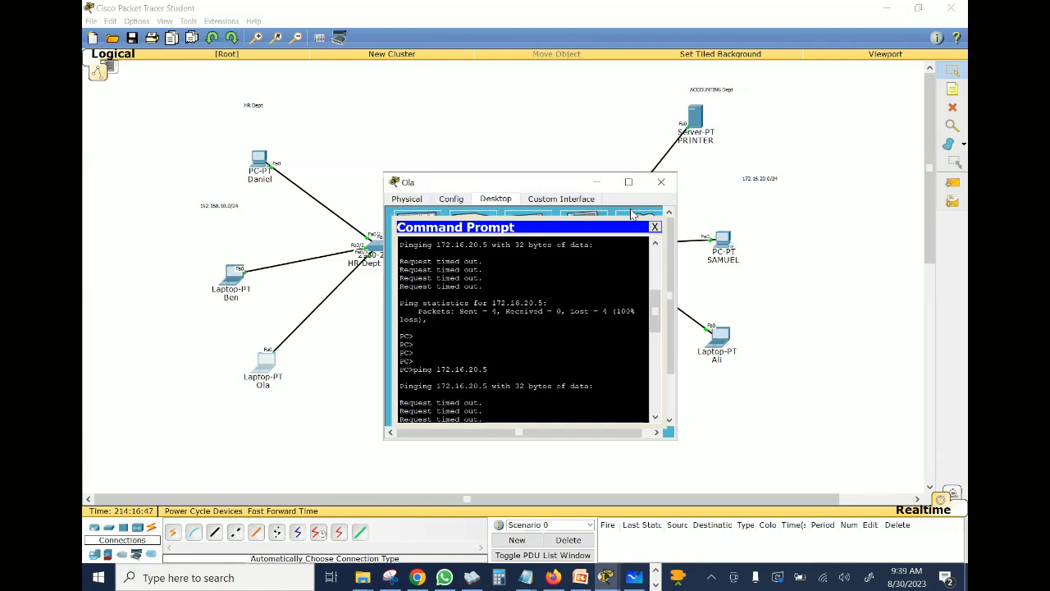
click(655, 227)
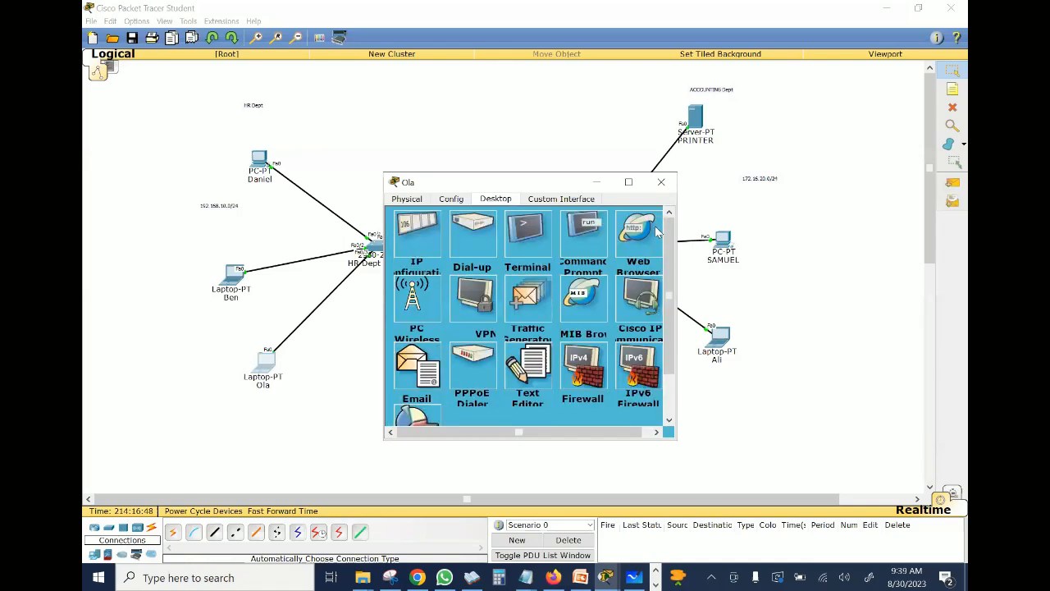
click(428, 235)
click(628, 181)
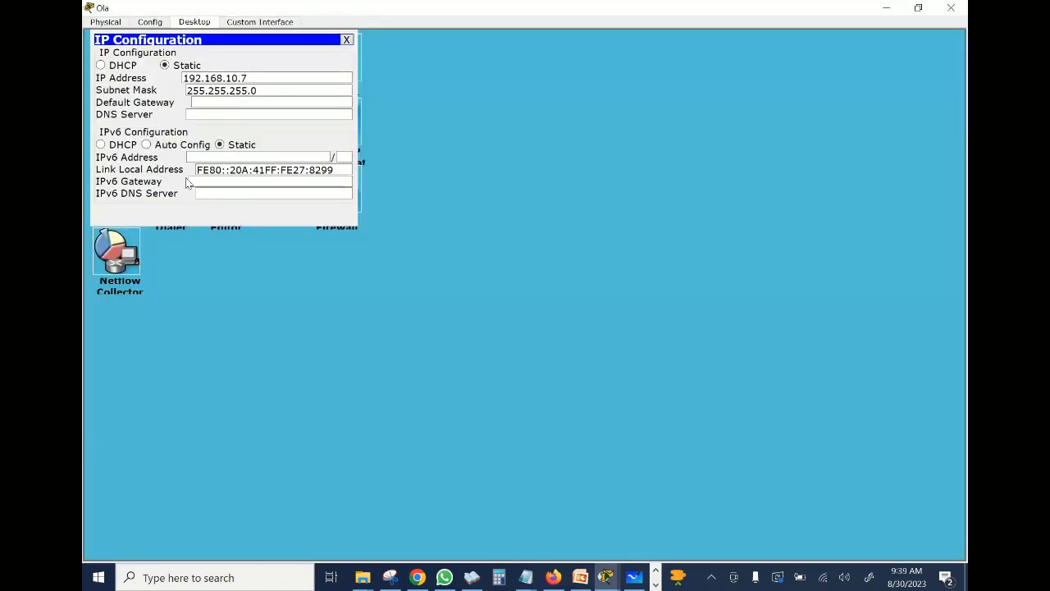
click(199, 103)
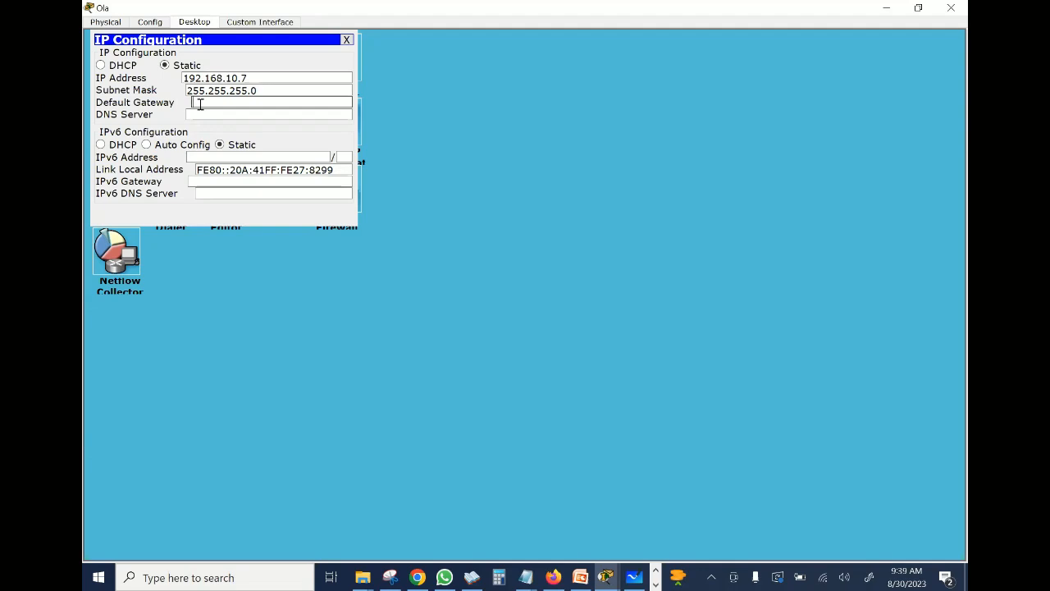
text(192.168.10.1)
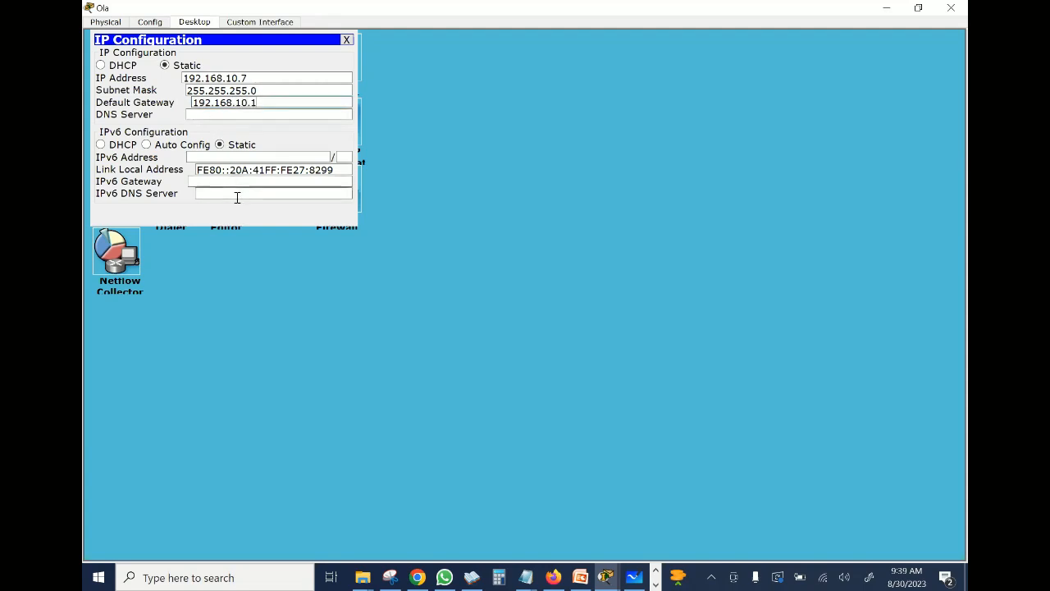
click(347, 40)
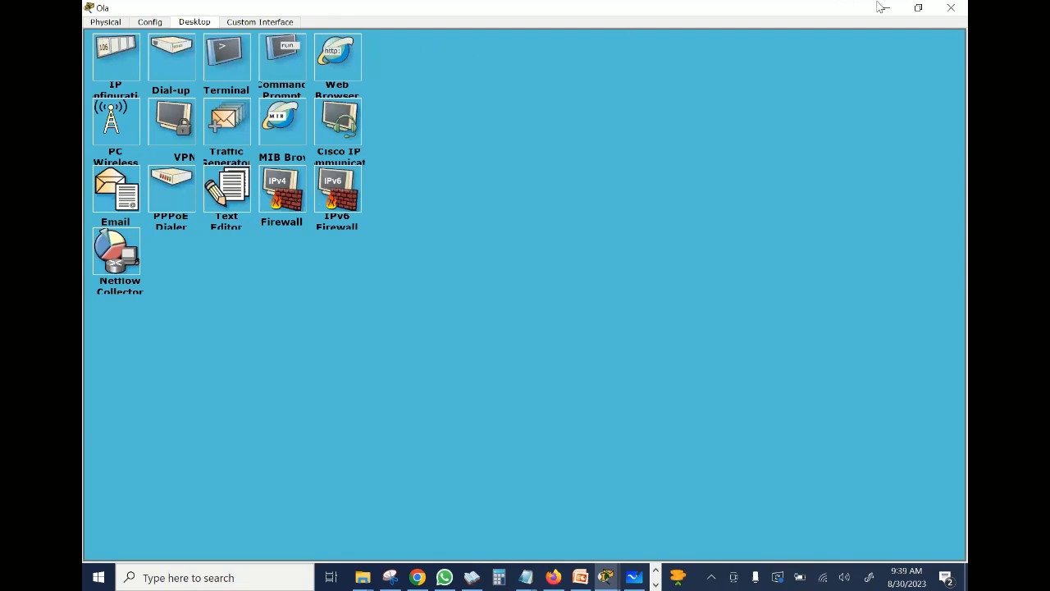
Step: Restore the laptop window beside the HR devices and ping 172.16.20.5 from its Command Prompt with the gateway configured
click(917, 8)
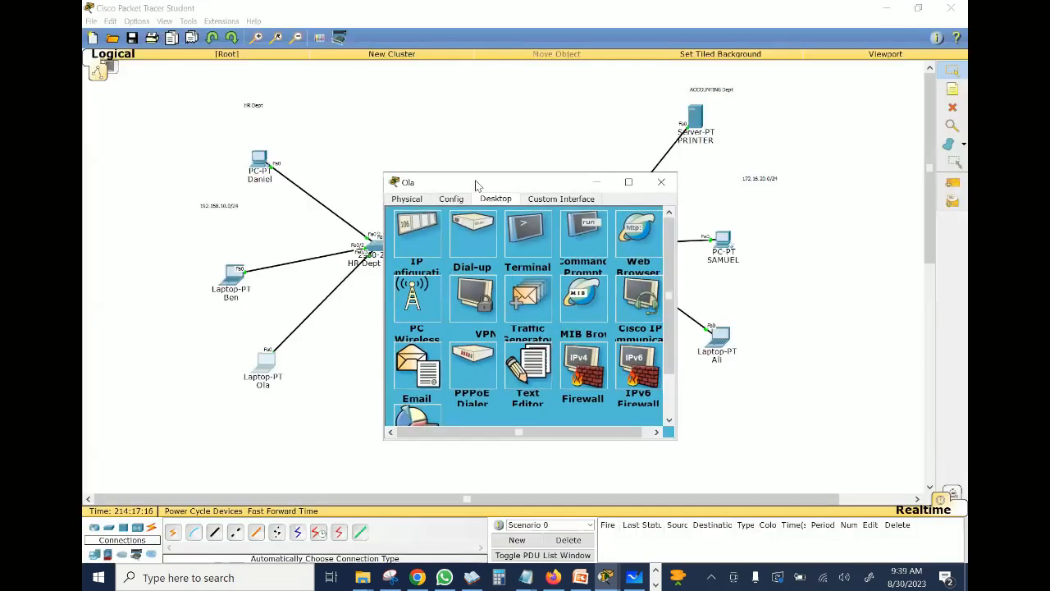
drag(480, 185, 541, 162)
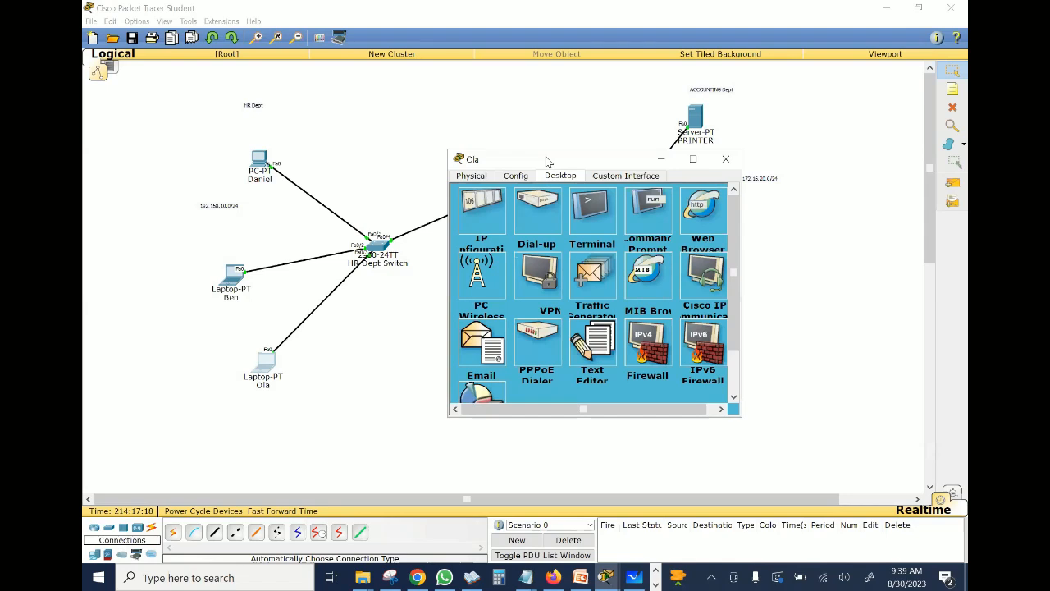
drag(547, 161, 580, 156)
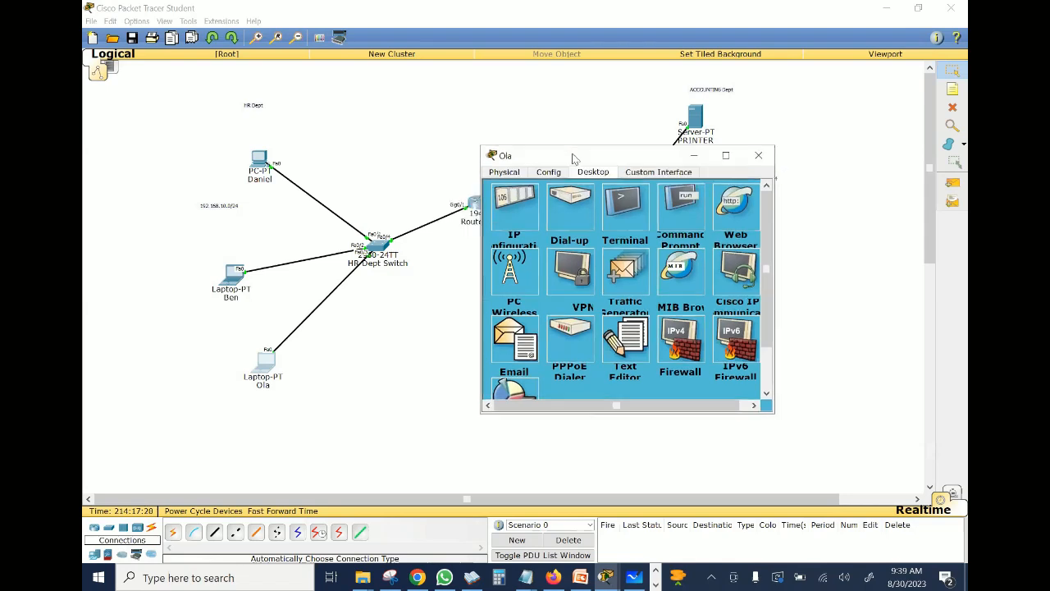
click(683, 215)
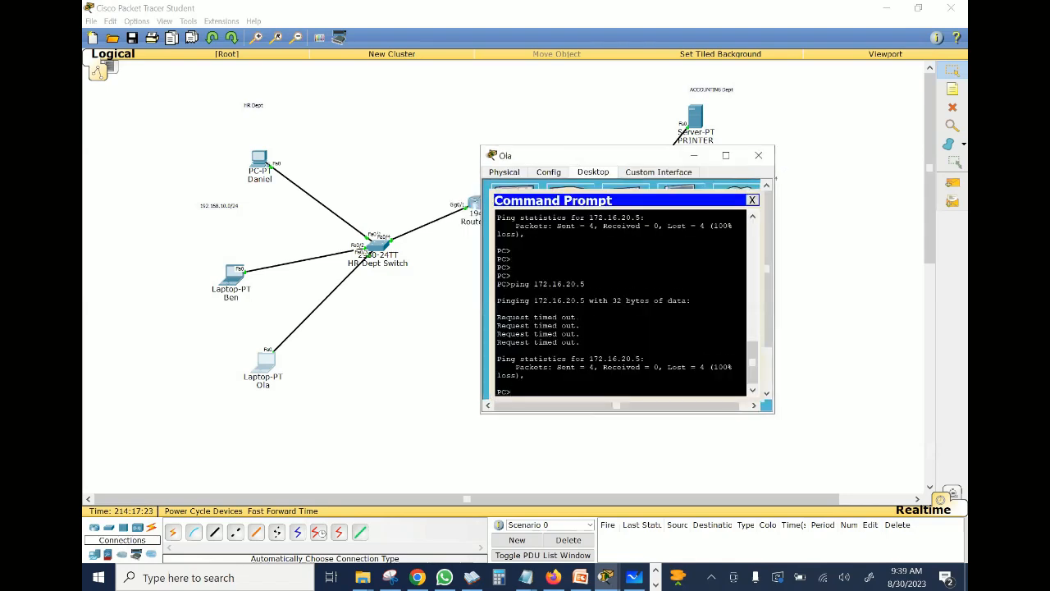
key(Return)
key(Return)
key(Return)
key(Up)
key(Return)
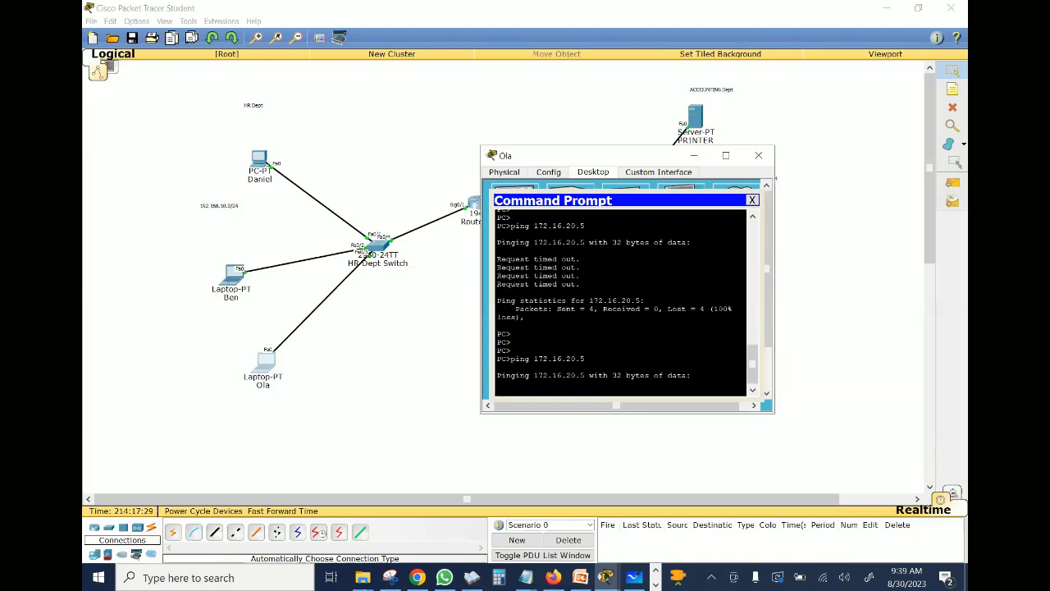
Step: Minimize the laptop's ping window, then set the PRINTER server's default gateway to 172.16.20.1 and close its configuration
click(725, 155)
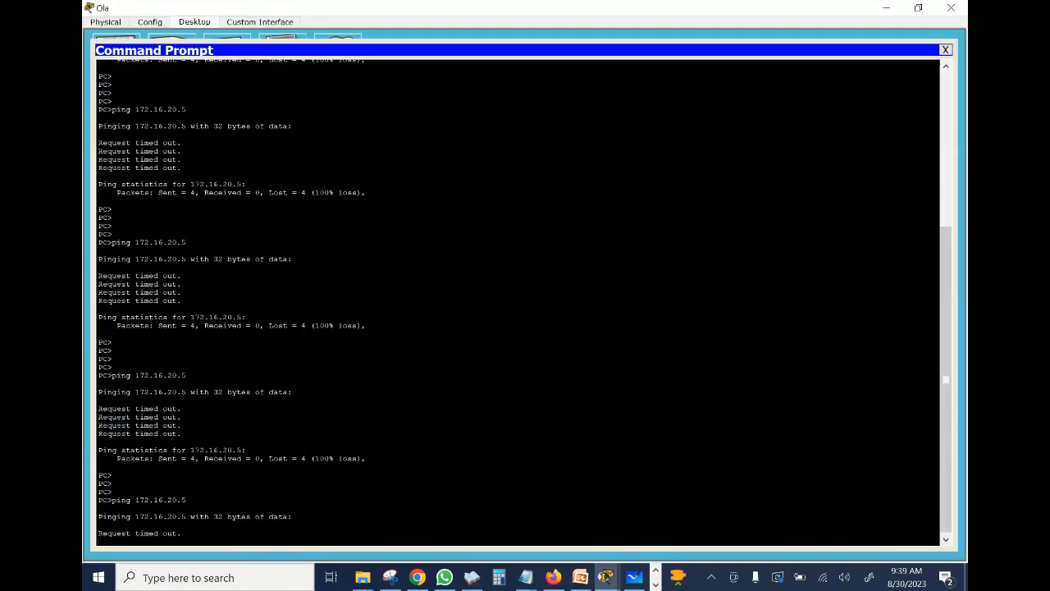
click(884, 9)
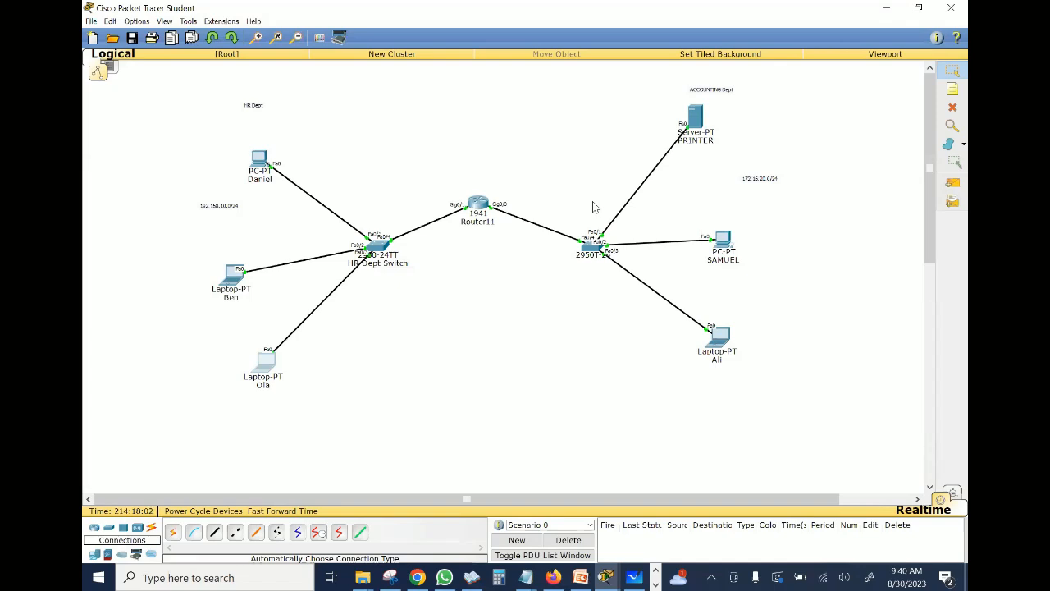
click(695, 117)
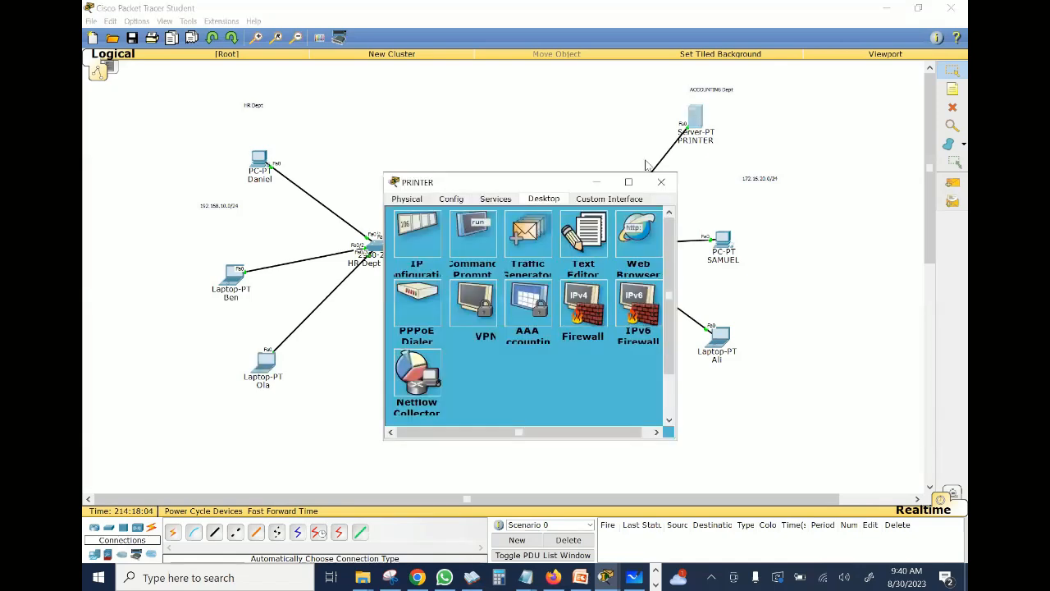
click(420, 242)
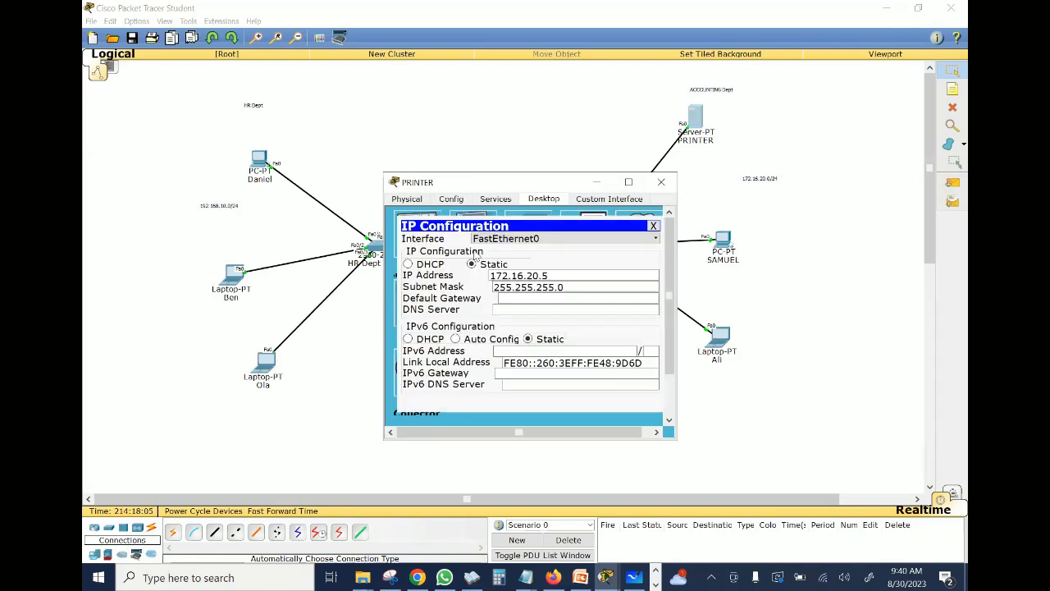
click(544, 298)
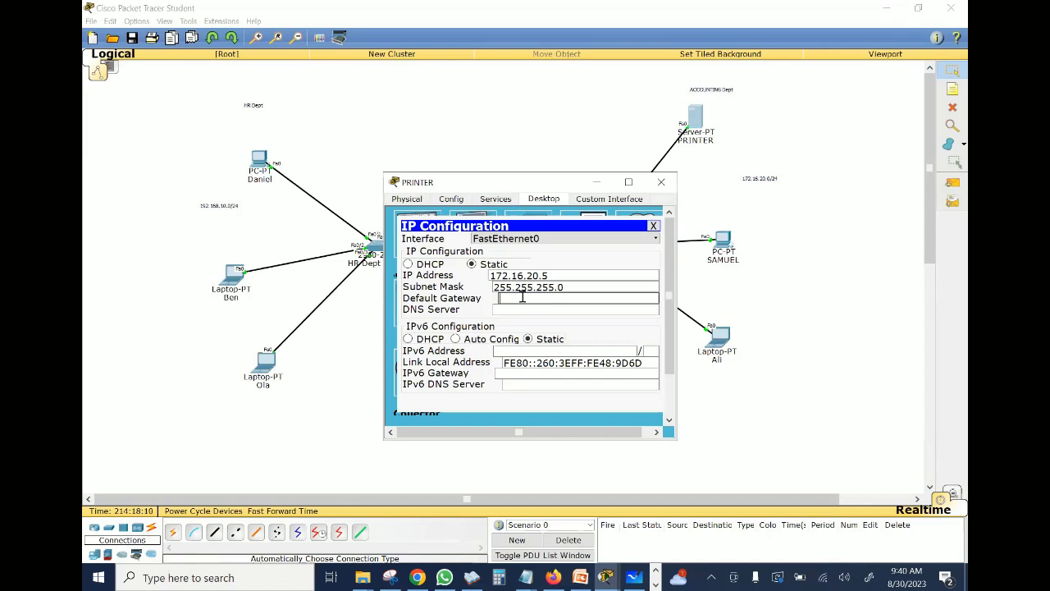
text(172.16.20.1)
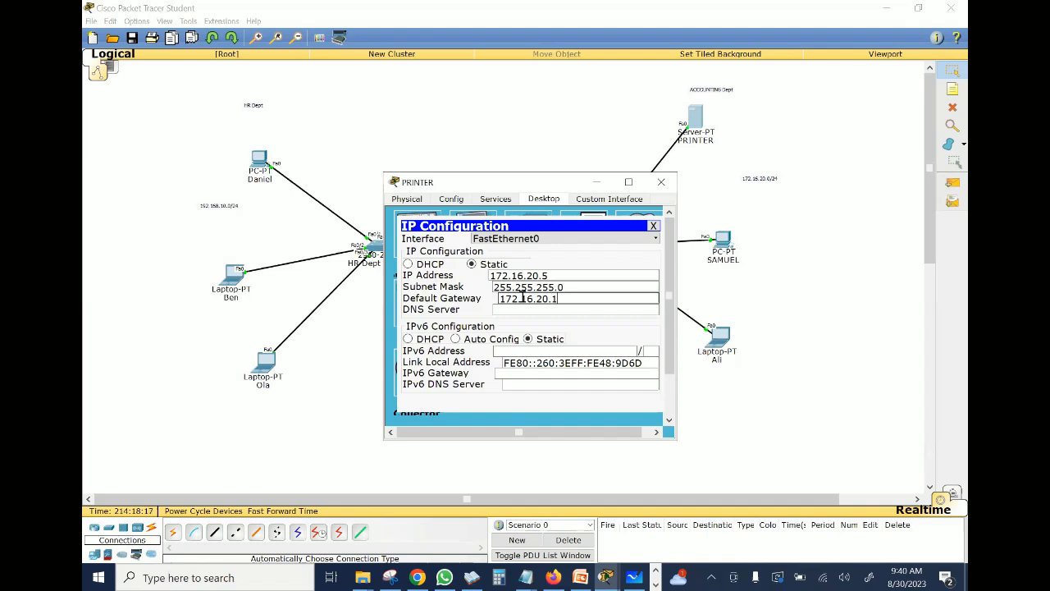
click(654, 226)
click(661, 181)
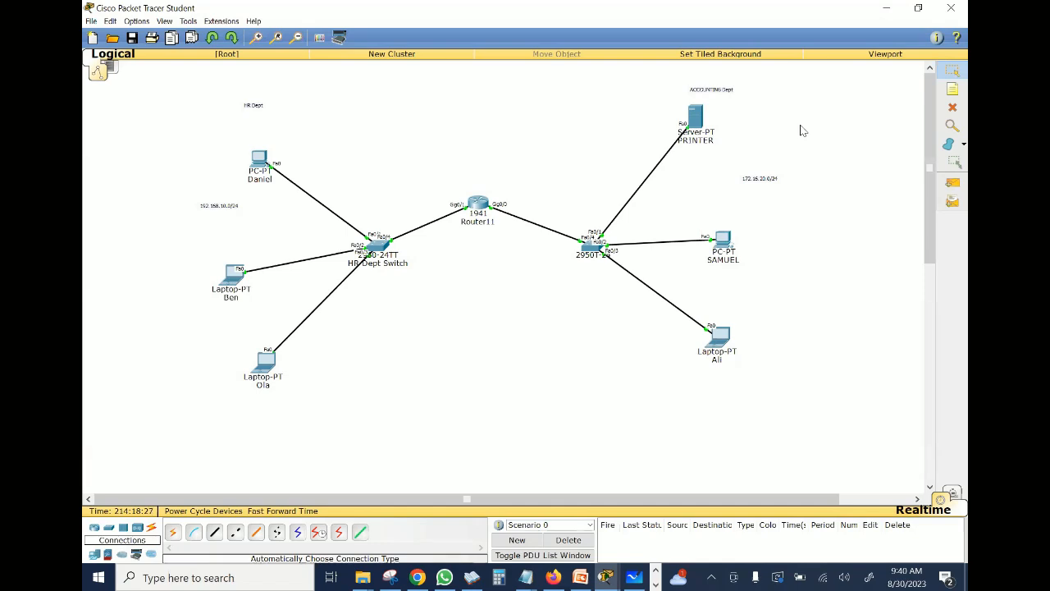
Step: Reopen the lower HR laptop's Command Prompt at full size and ping the PRINTER server at 172.16.20.5
click(263, 367)
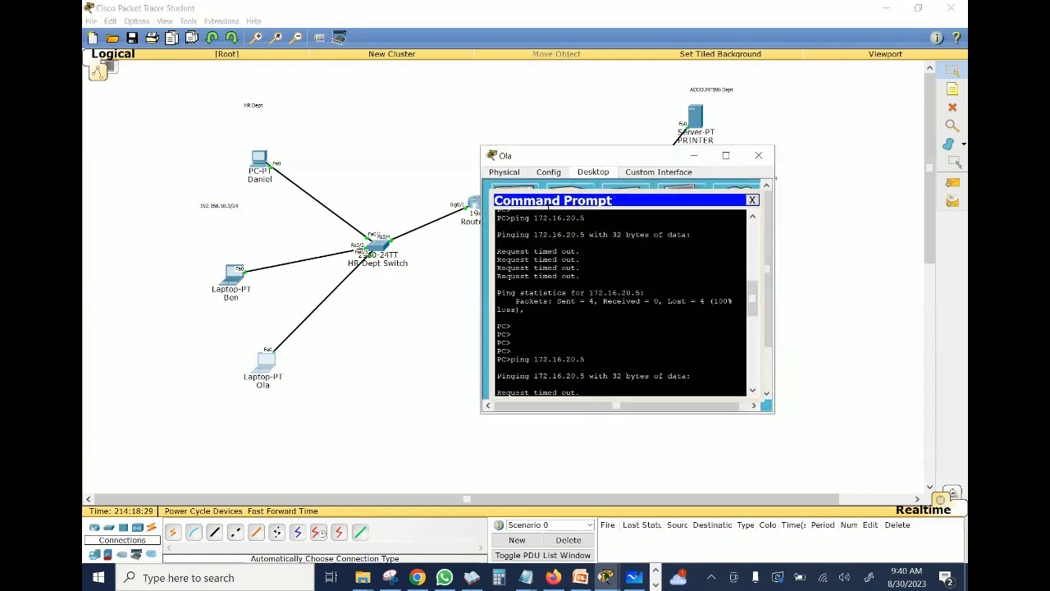
click(724, 156)
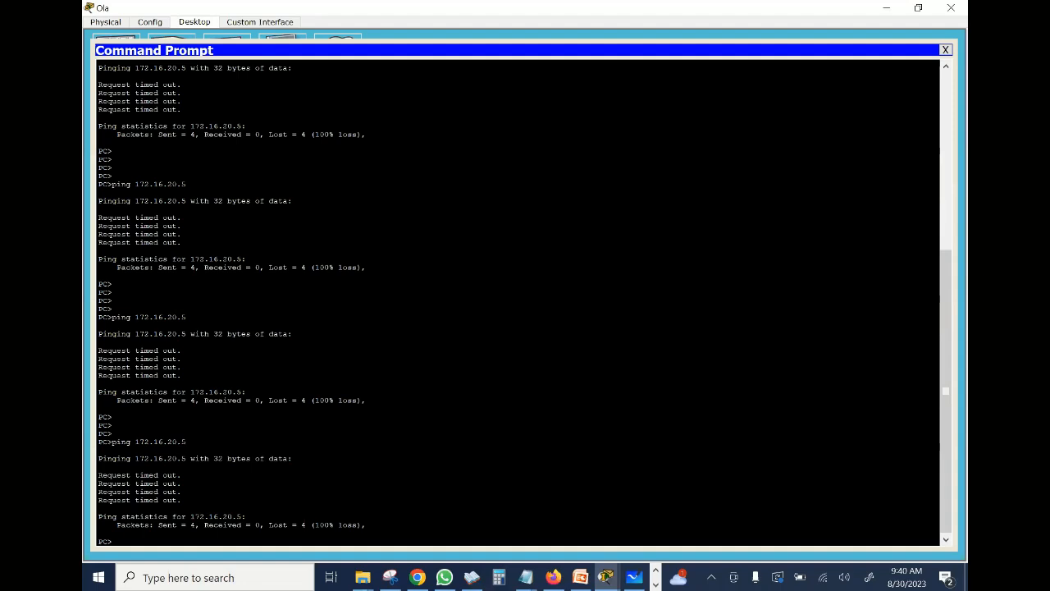
key(Return)
key(Return)
key(Return)
key(Return)
key(Return)
key(Return)
key(Return)
key(Return)
key(Return)
key(Return)
key(Return)
key(Return)
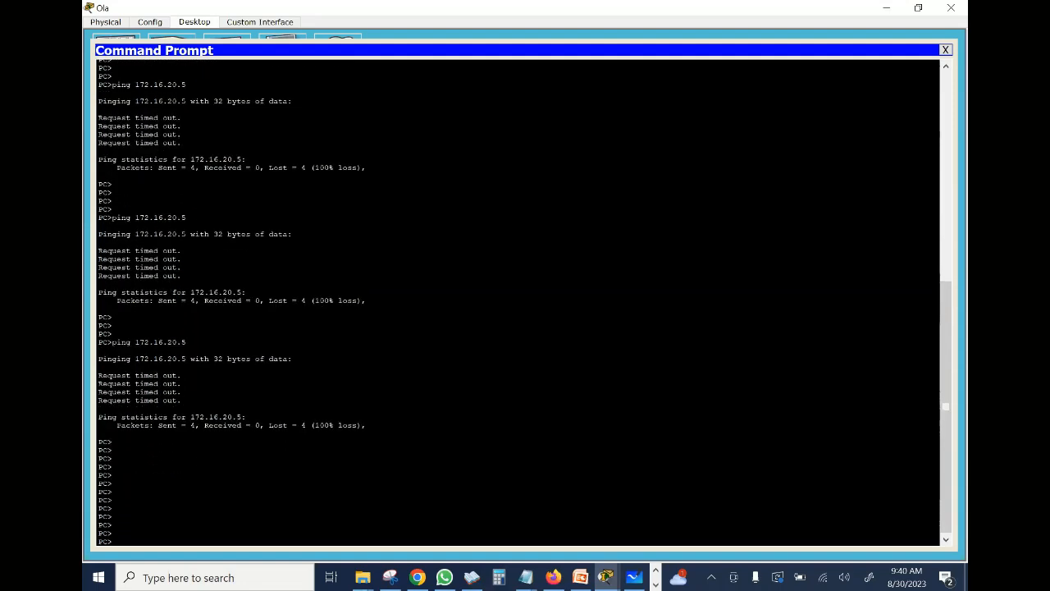
key(Return)
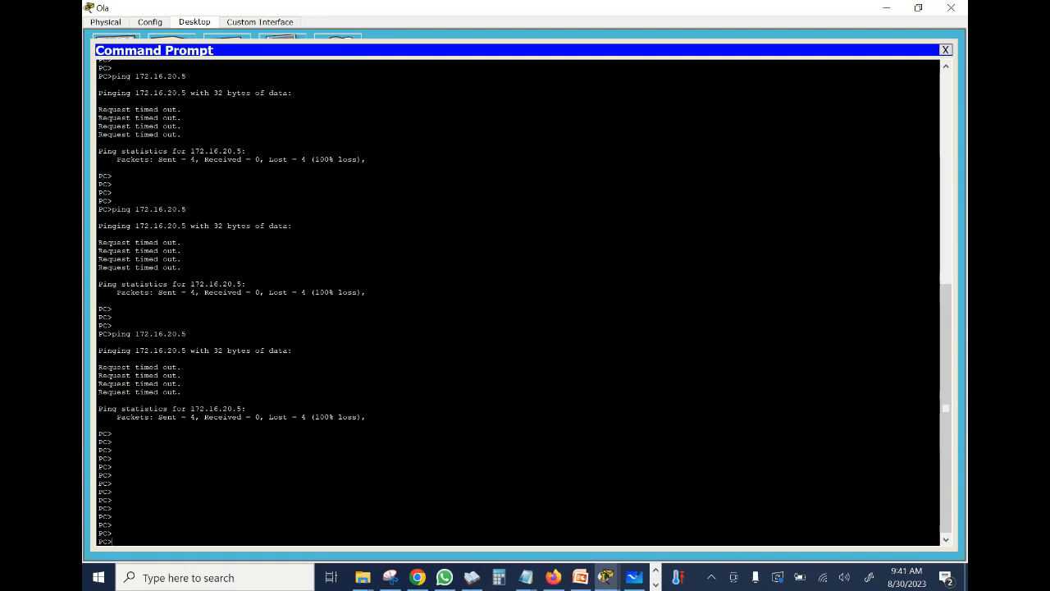
key(Up)
key(Return)
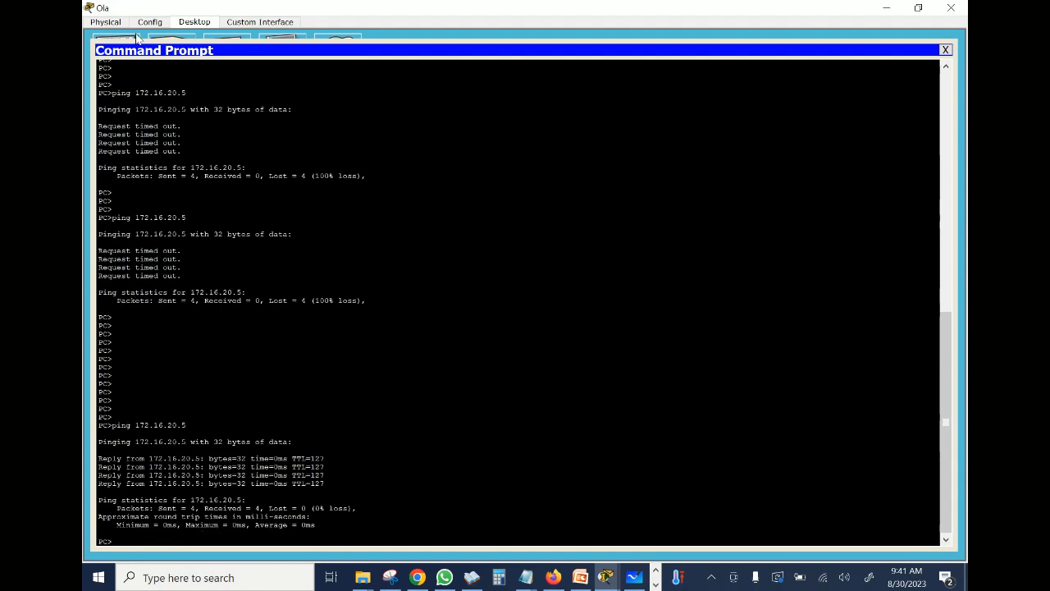
Step: Run the ping to 172.16.20.5 once more from the lower HR laptop and minimize its window
double_click(113, 10)
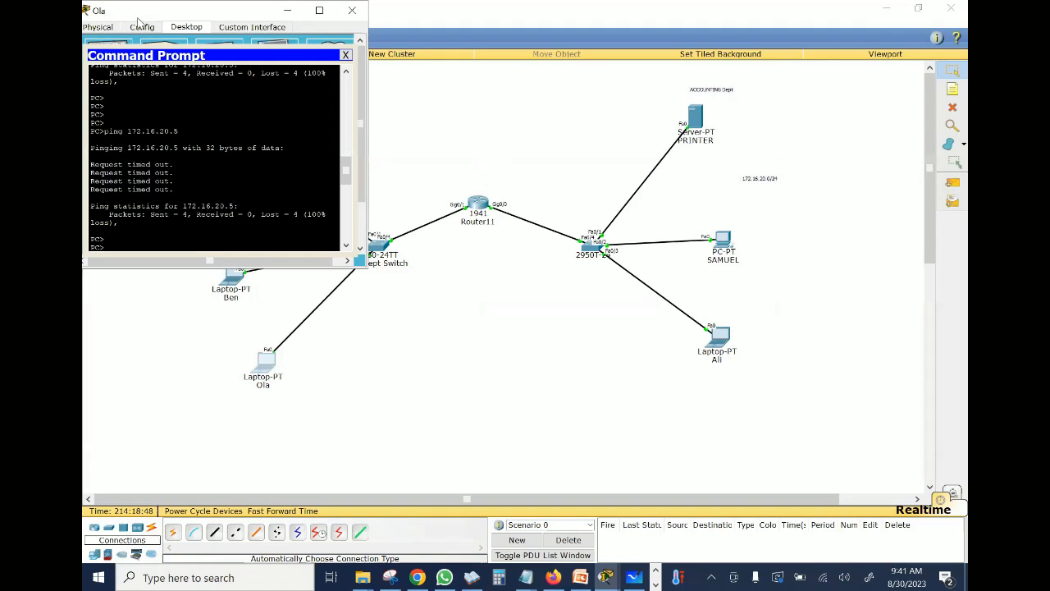
click(319, 9)
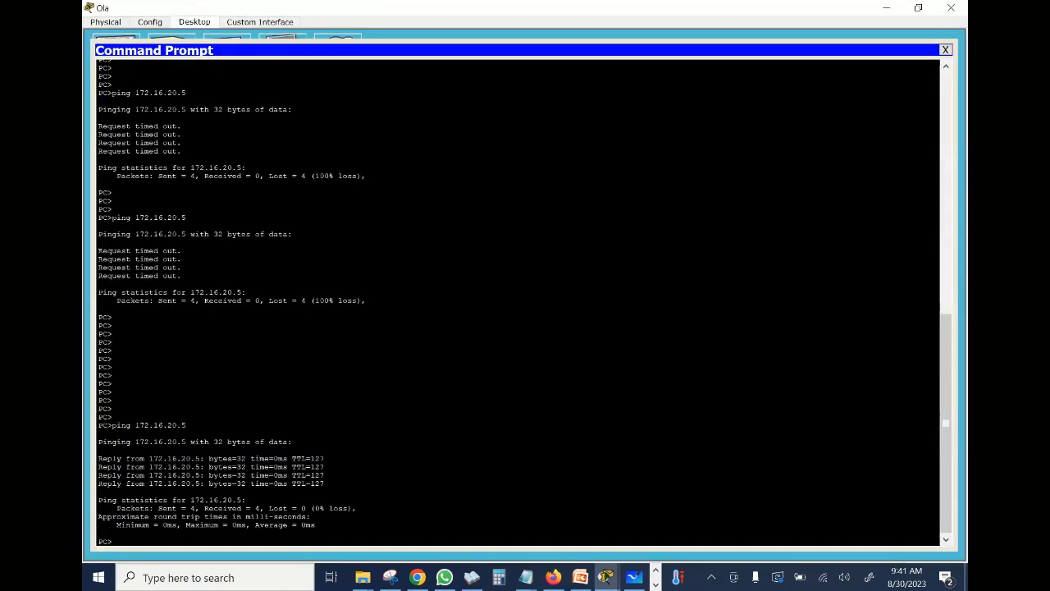
key(Return)
key(Return)
key(Return)
key(Return)
key(Return)
key(Return)
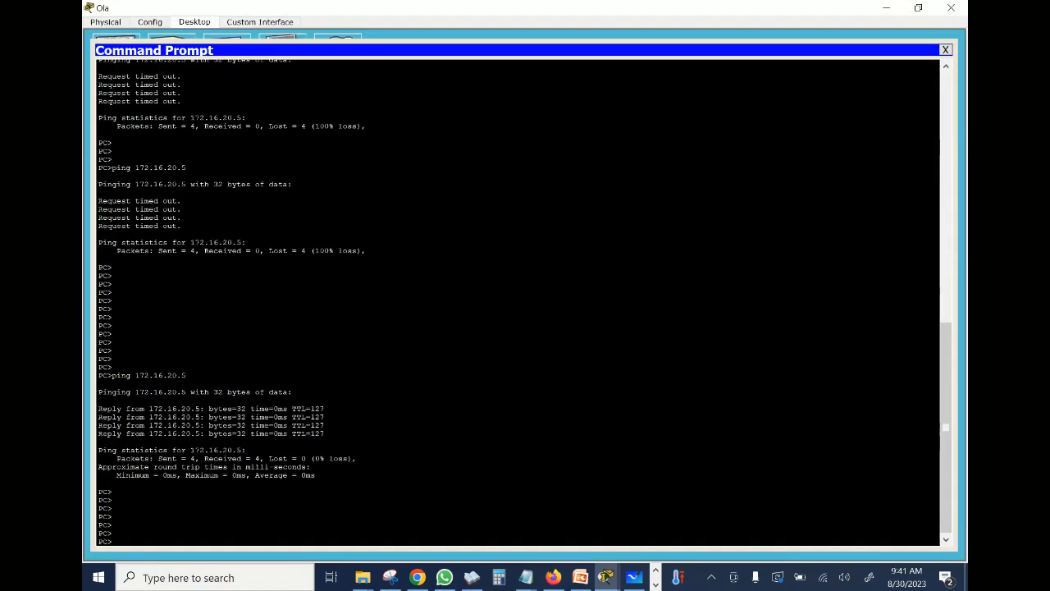
key(Up)
key(Return)
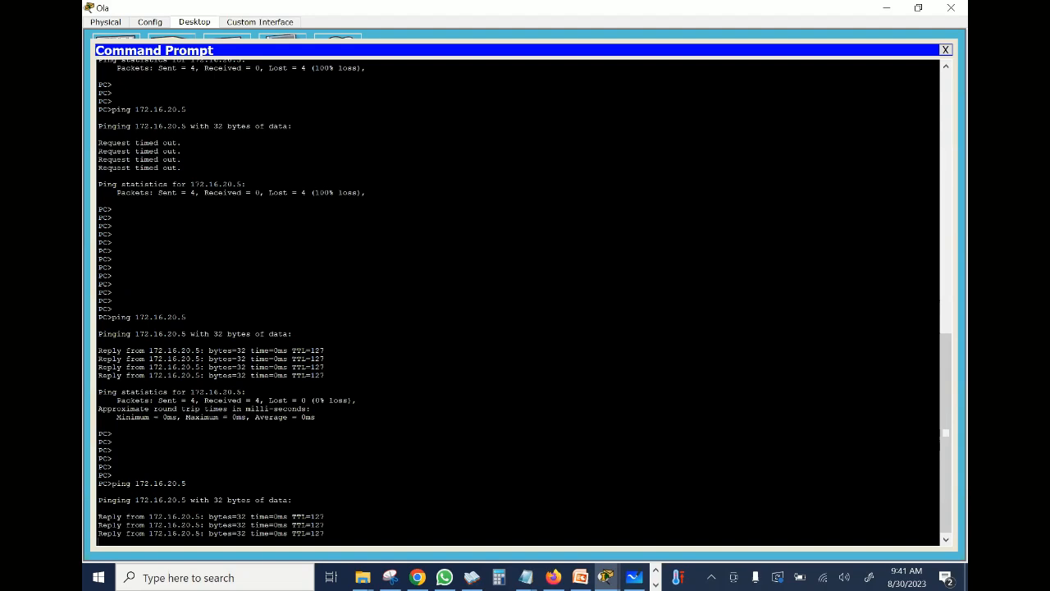
click(918, 7)
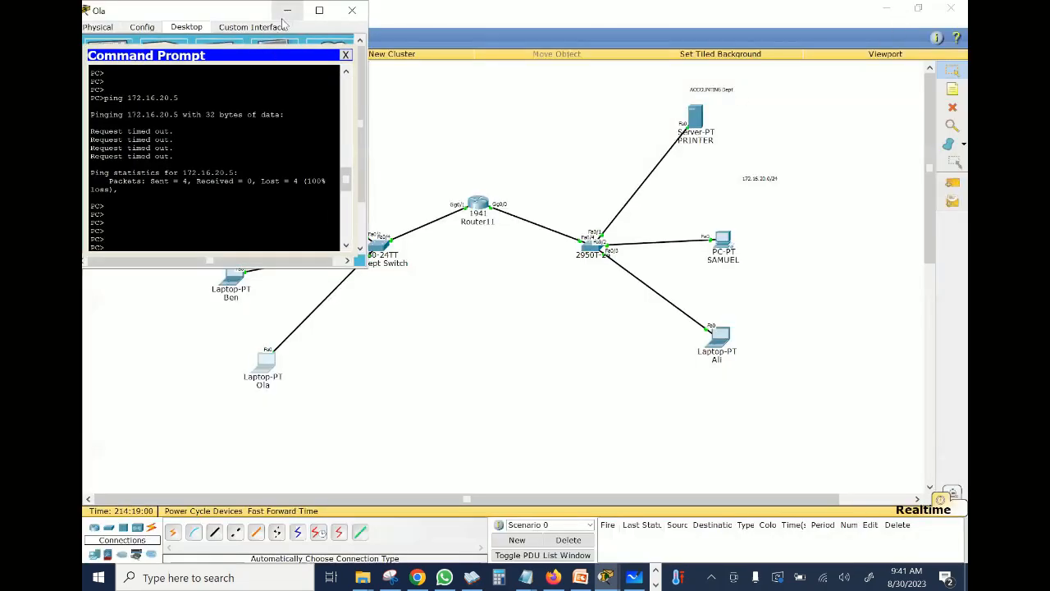
click(287, 10)
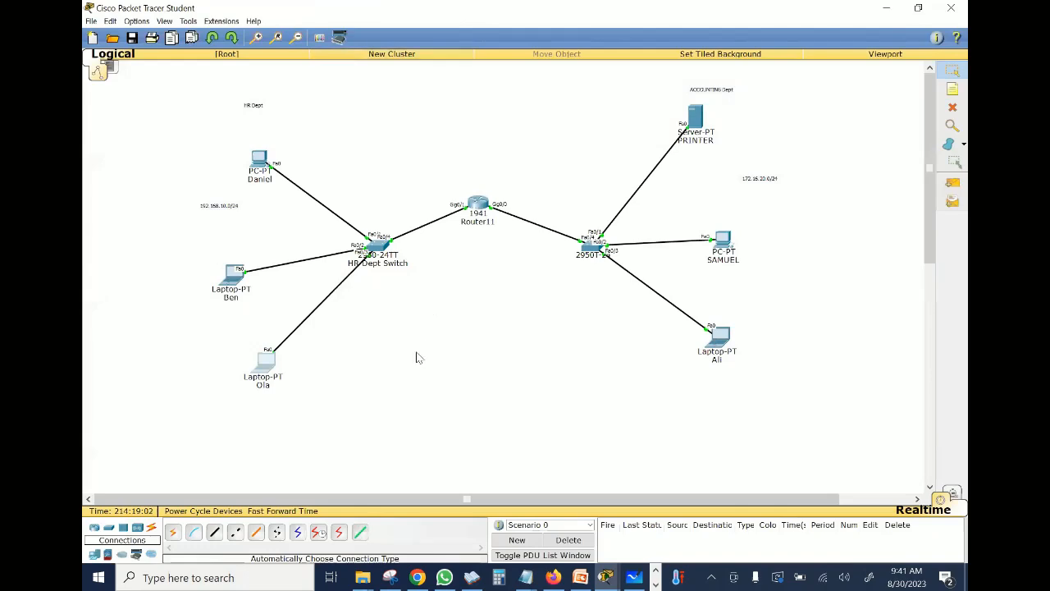
drag(164, 342, 353, 403)
drag(648, 79, 778, 176)
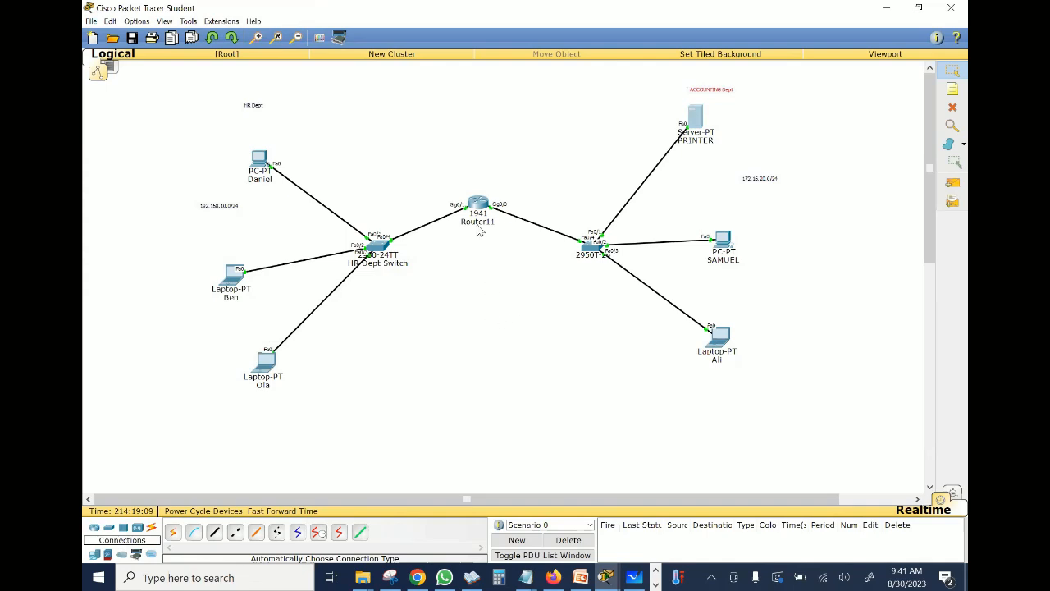
drag(448, 170, 434, 157)
drag(490, 212, 530, 272)
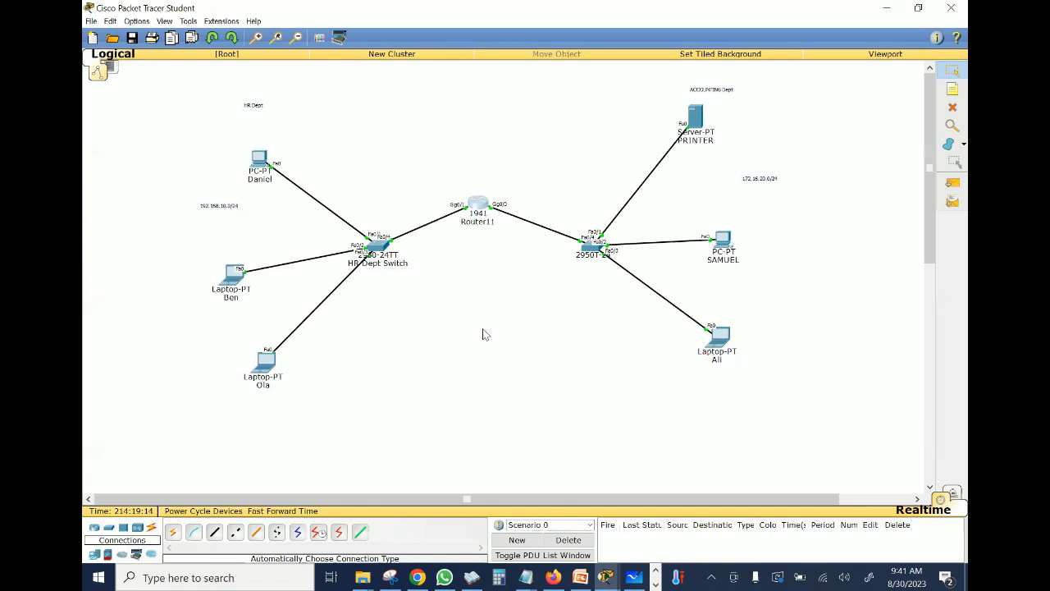
Step: Check the lower Accounting laptop's IP address in its IP Configuration and close the device window
click(259, 161)
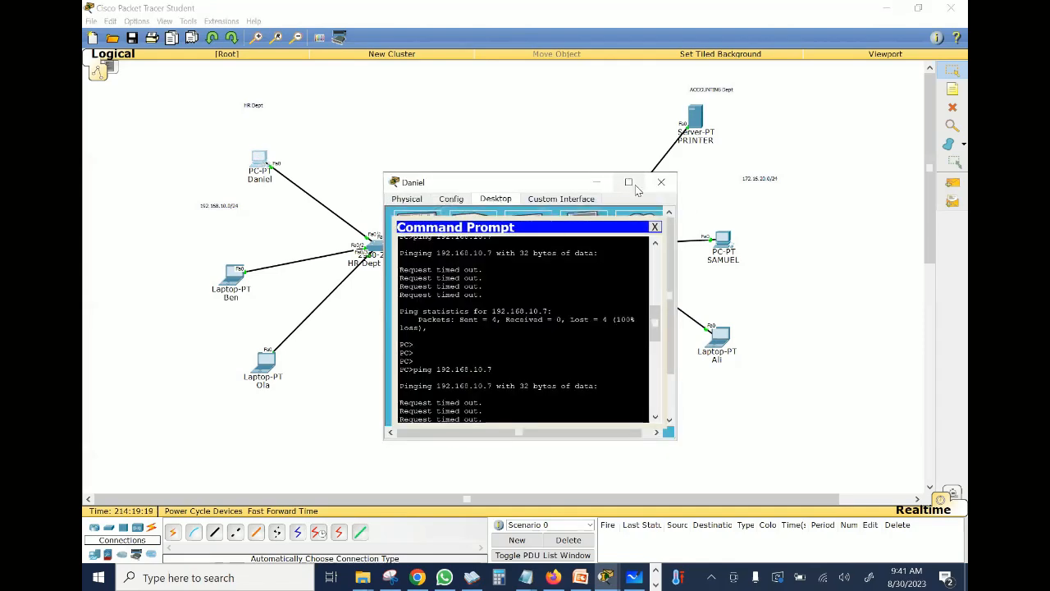
click(661, 182)
click(719, 333)
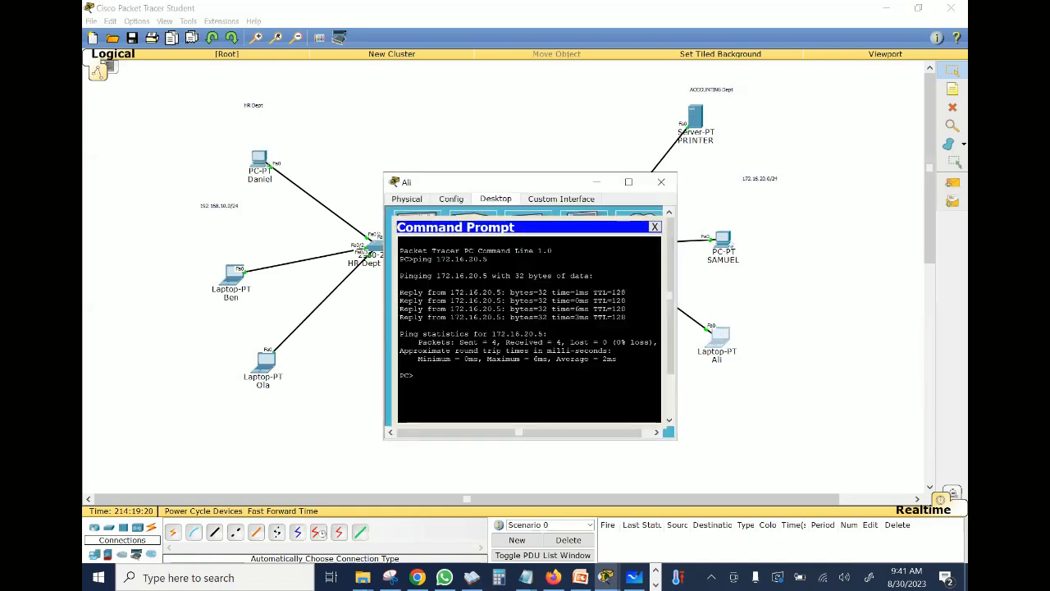
click(661, 182)
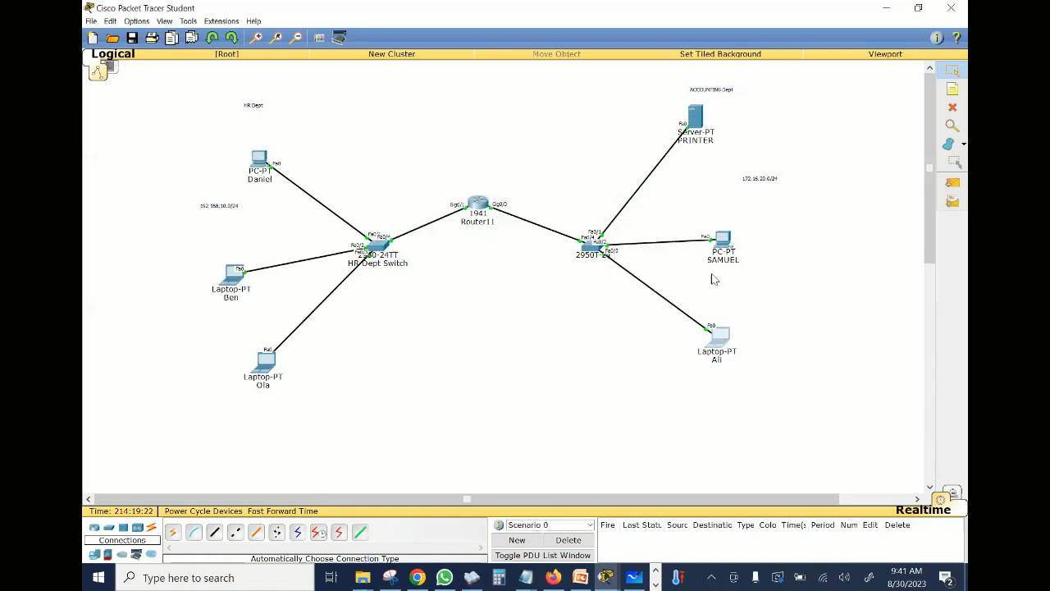
click(716, 333)
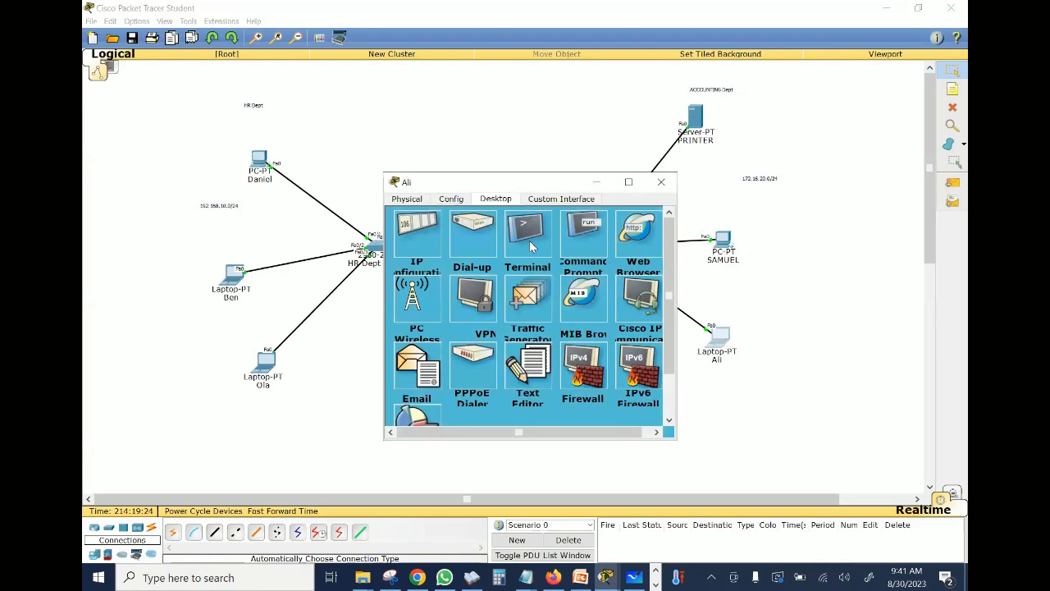
click(418, 246)
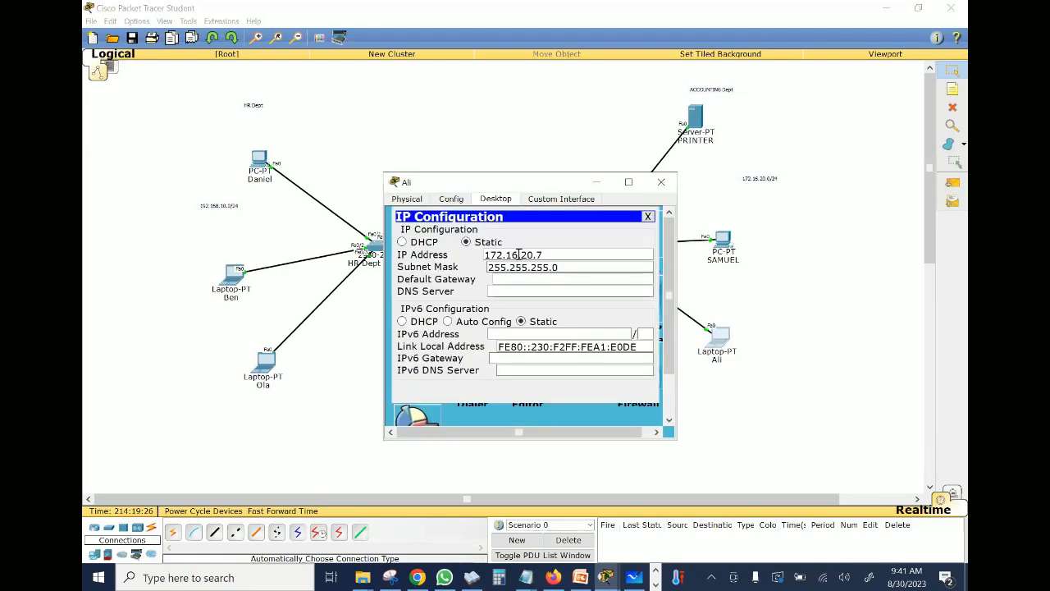
click(661, 182)
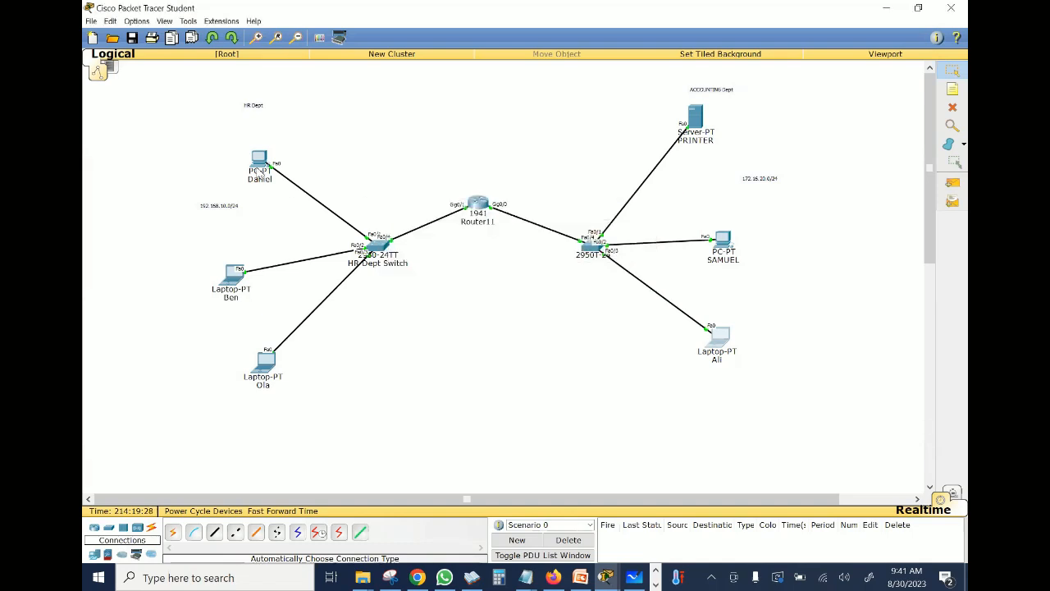
Step: Ping the Accounting laptop at 172.16.20.7 from the HR PC's Command Prompt and view the output enlarged
click(258, 160)
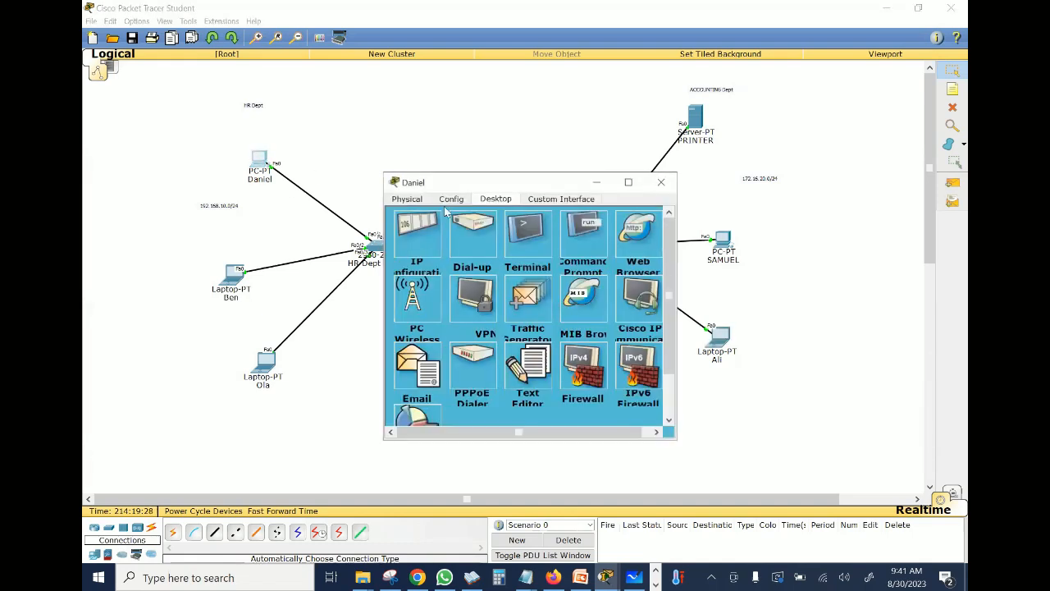
click(568, 248)
key(Return)
key(Return)
key(Return)
key(Return)
key(Return)
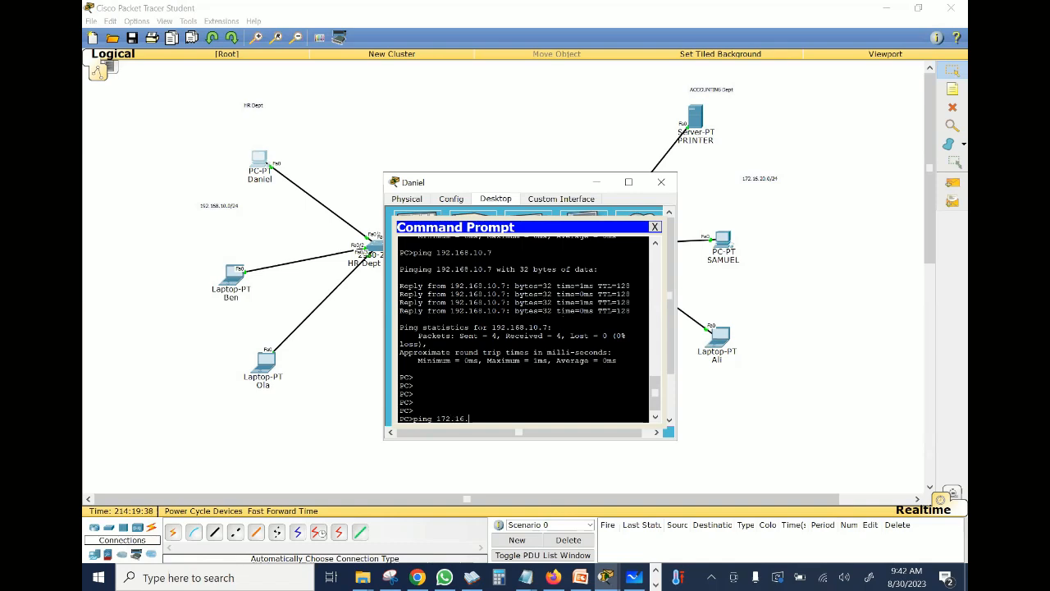
text(ping 172.16.20.7)
key(Return)
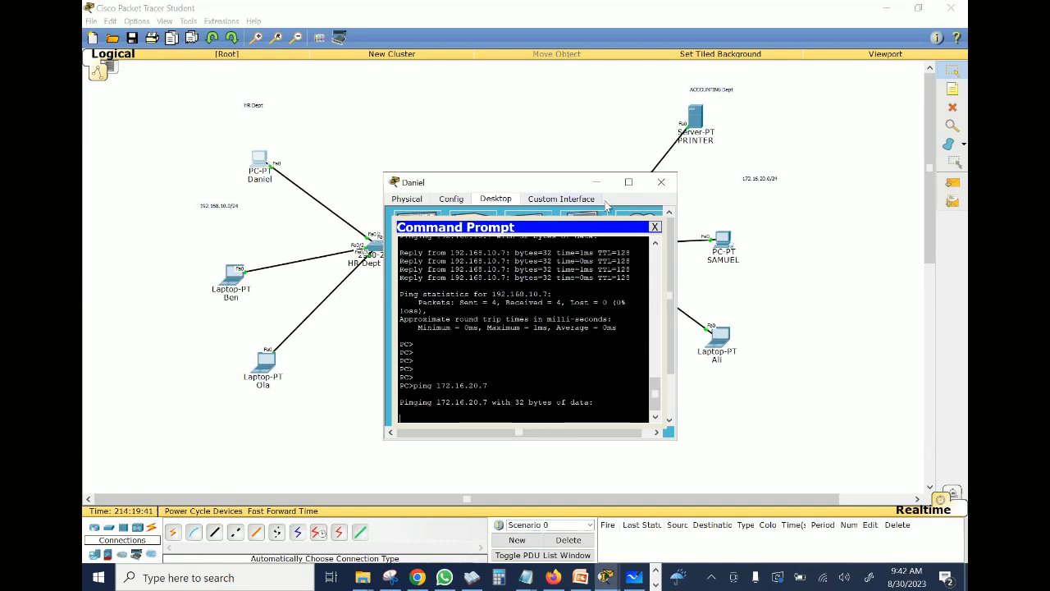
click(628, 181)
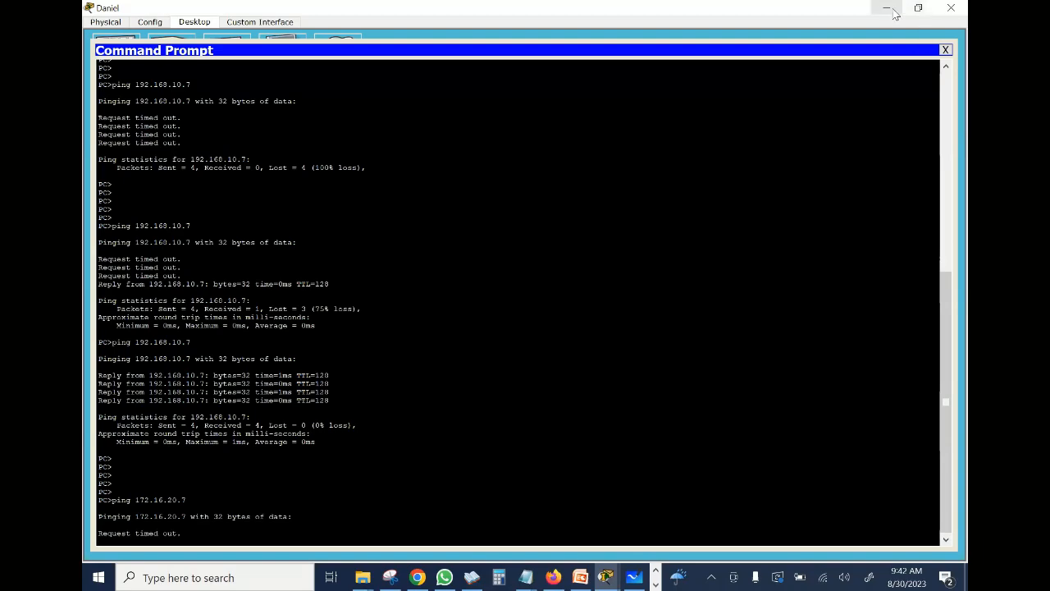
click(918, 7)
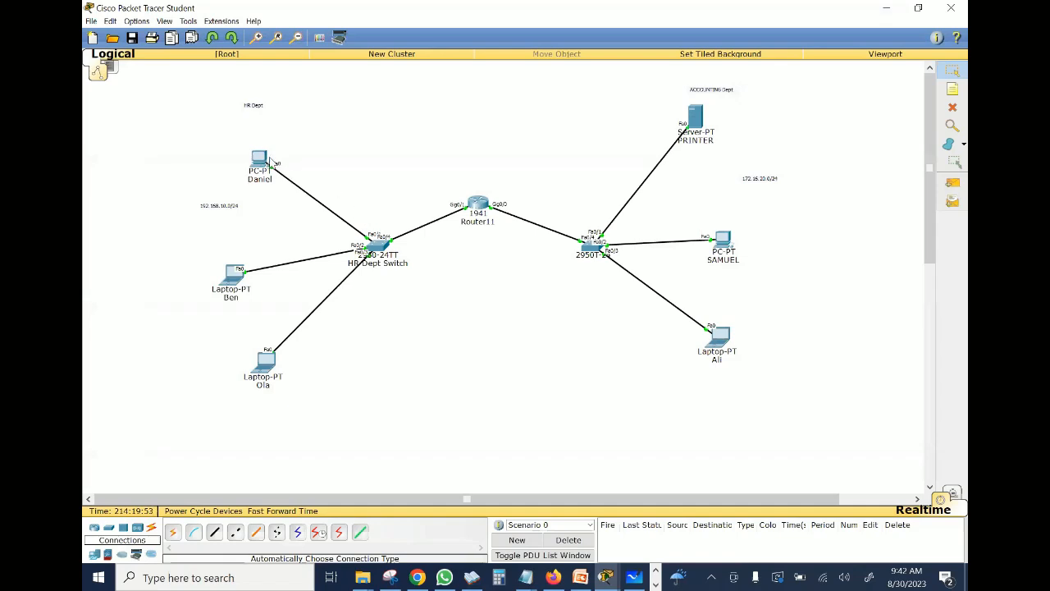
Step: Set the HR PC's default gateway to 192.168.10.1 in its IP Configuration and close the device window
click(262, 160)
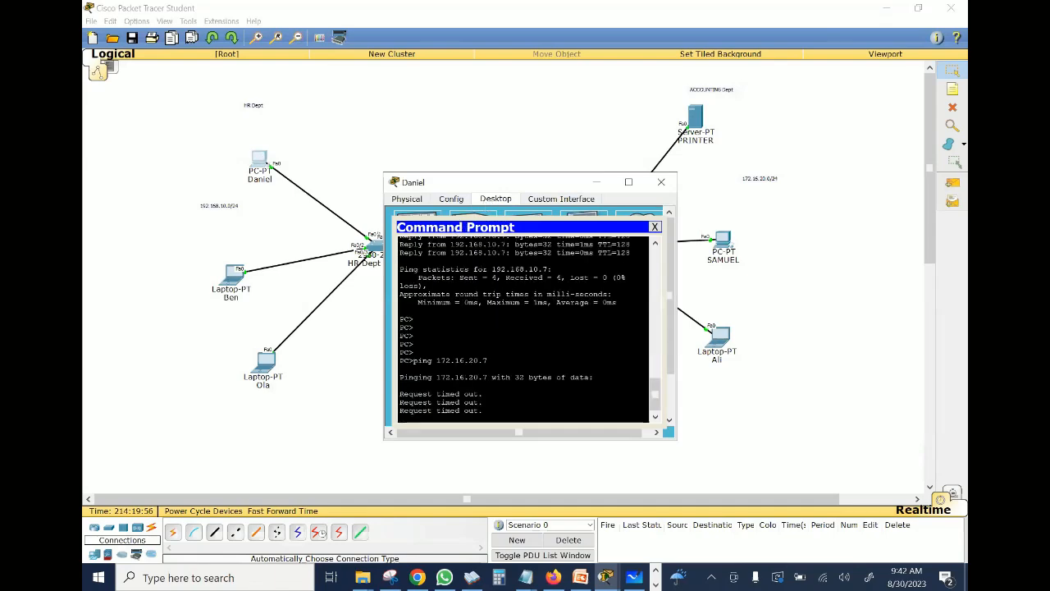
click(654, 227)
click(434, 245)
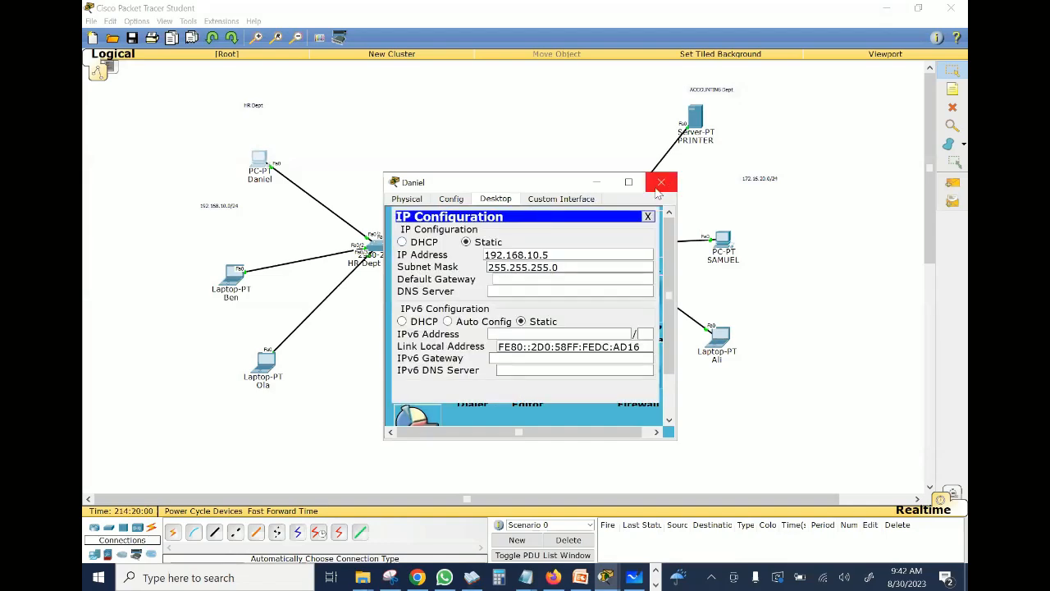
click(629, 182)
click(265, 102)
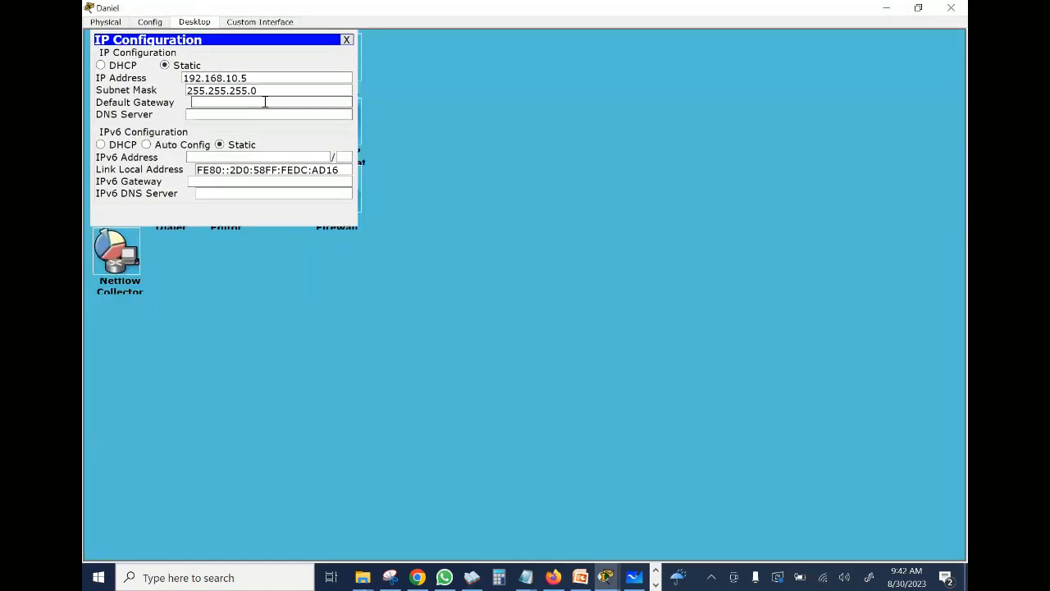
text(192.168)
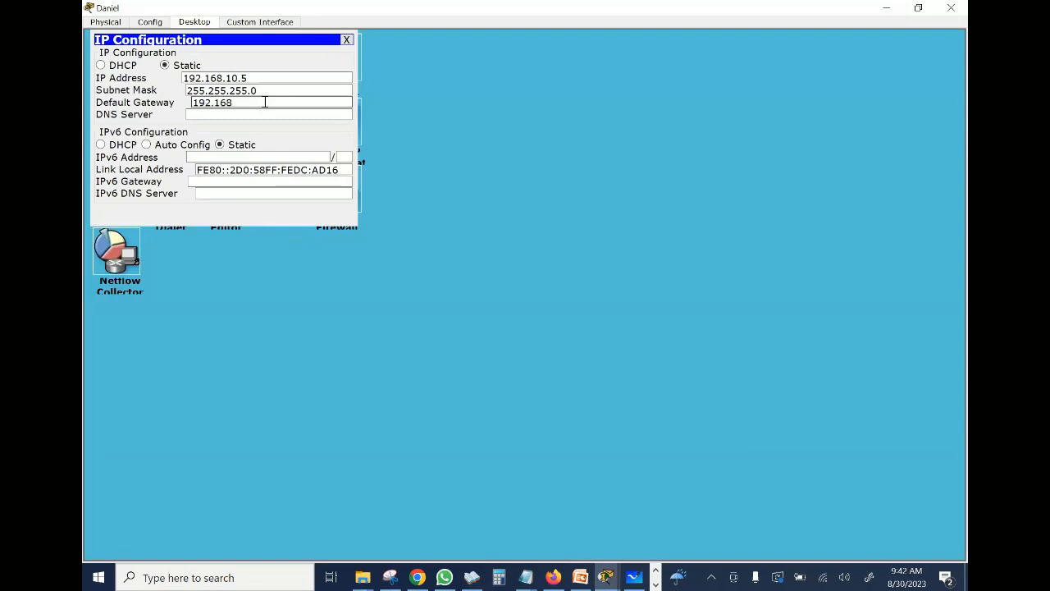
text(.10.1)
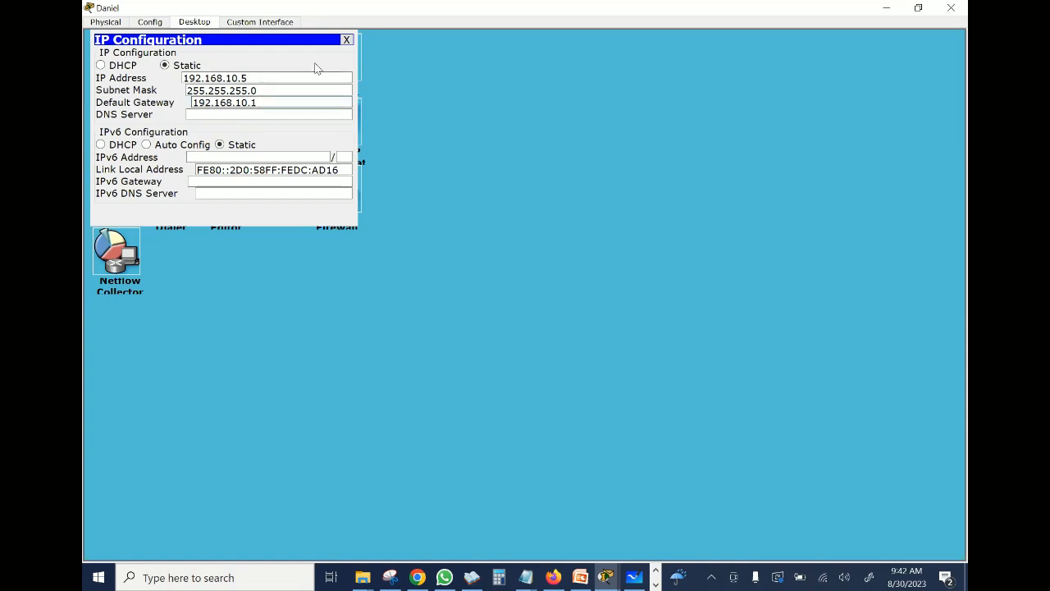
click(950, 9)
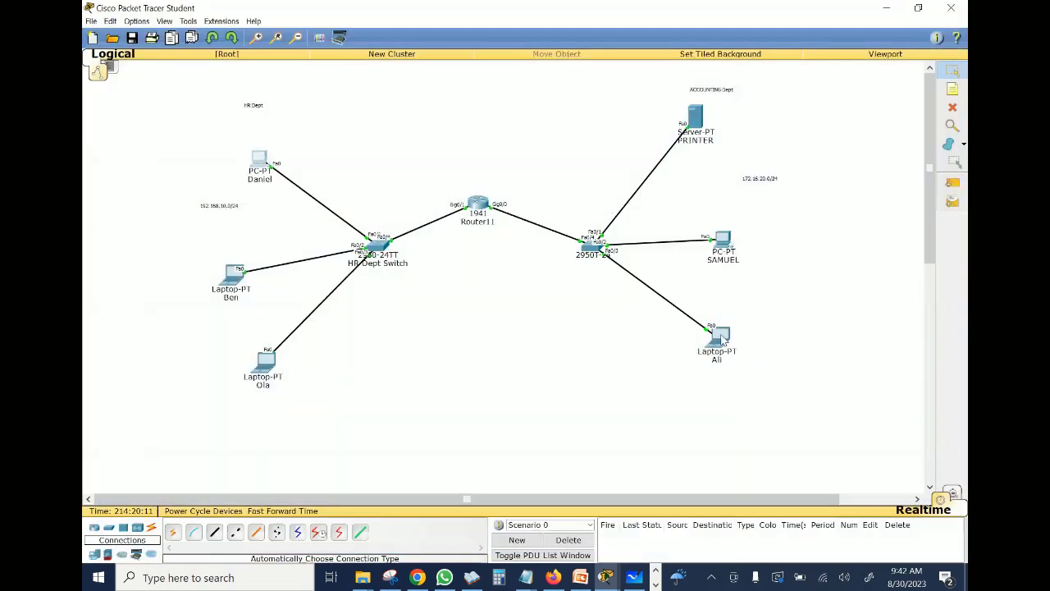
Step: Check the default gateway in the lower Accounting laptop's IP Configuration and close its window
click(718, 335)
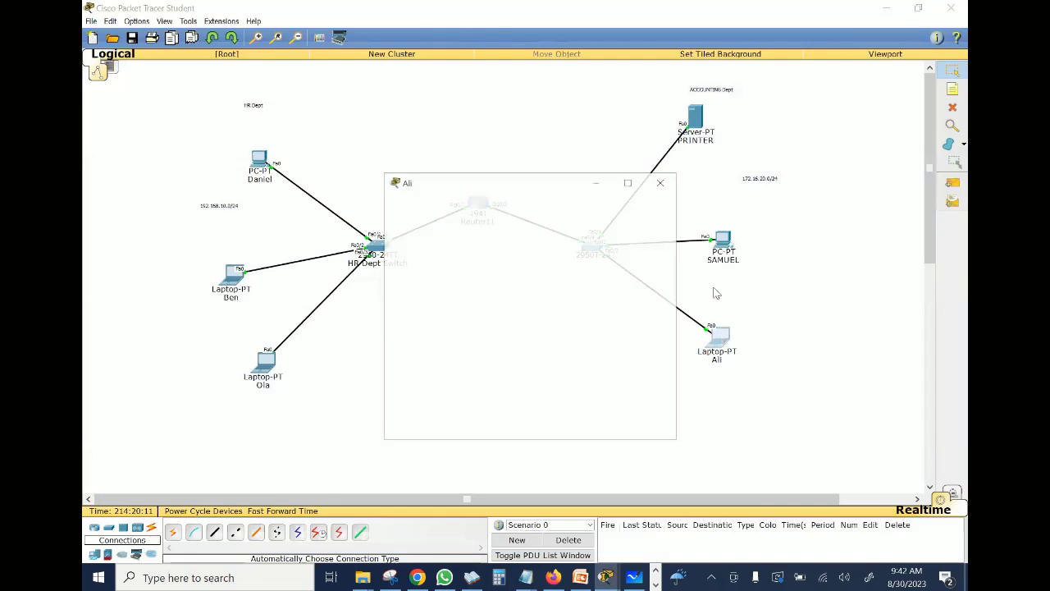
click(424, 256)
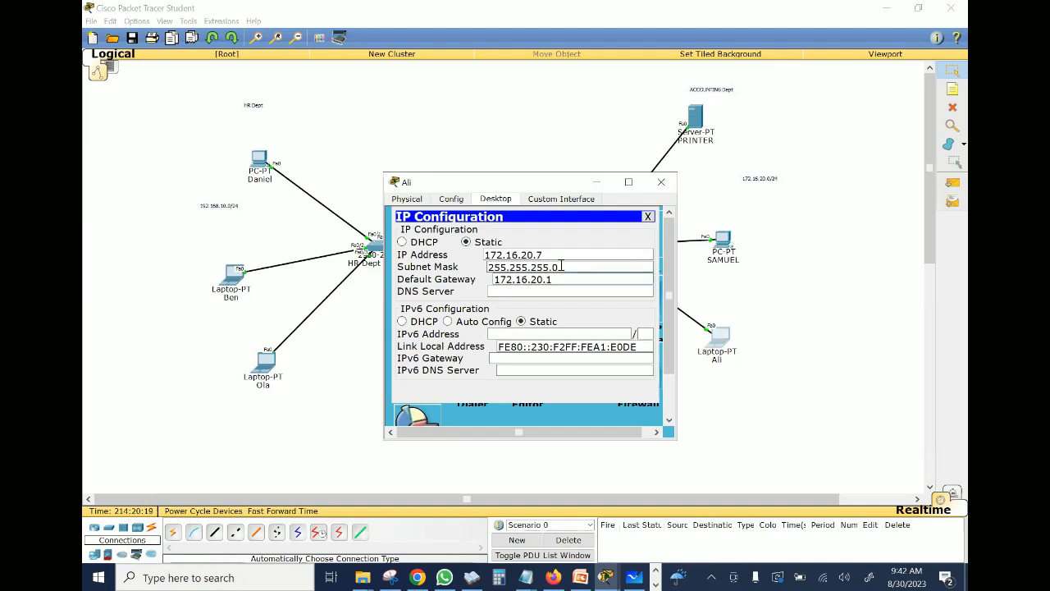
click(662, 182)
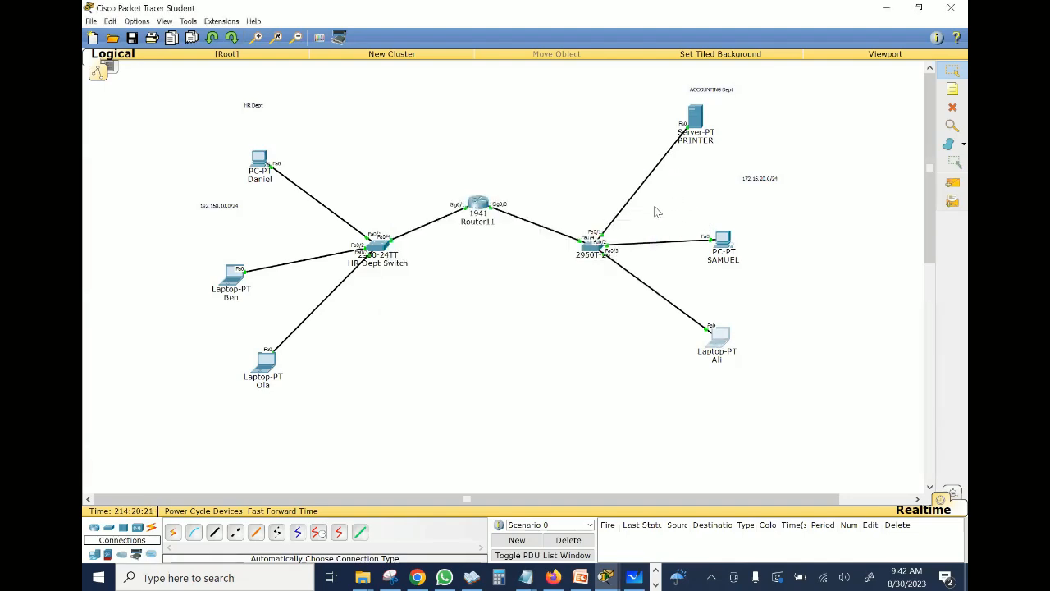
Step: Rerun the ping to 172.16.20.7 from the HR PC's Command Prompt and enlarge the window to read the output
click(257, 161)
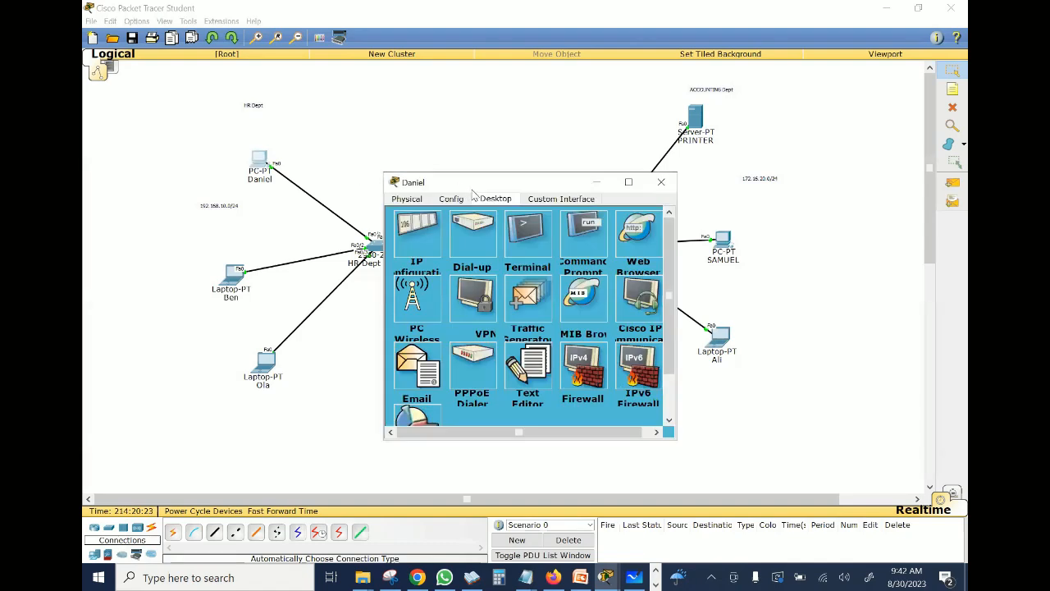
click(577, 236)
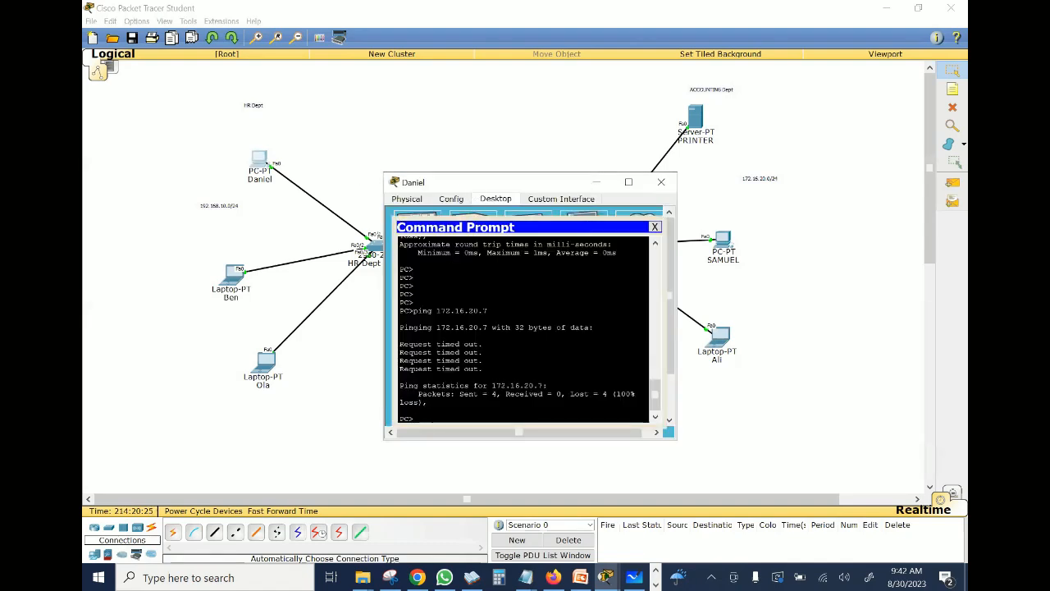
key(Return)
key(Return)
key(Up)
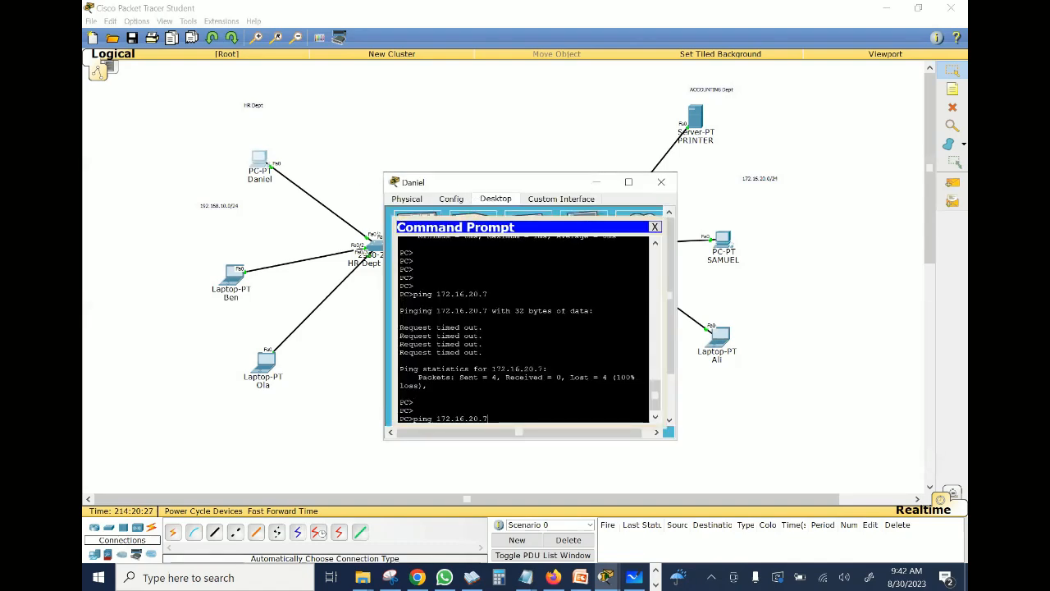
key(Return)
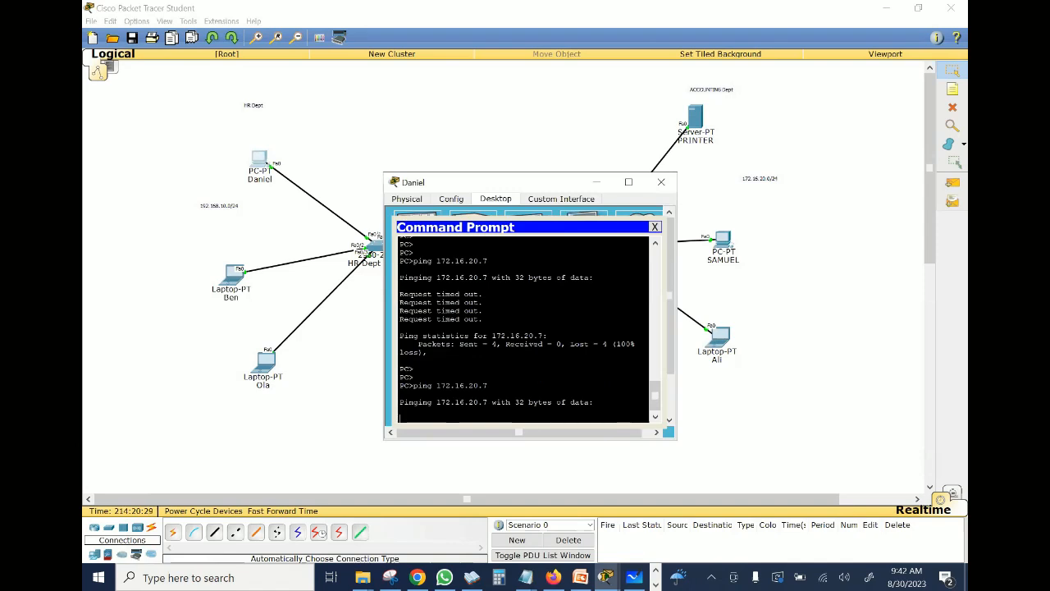
click(630, 188)
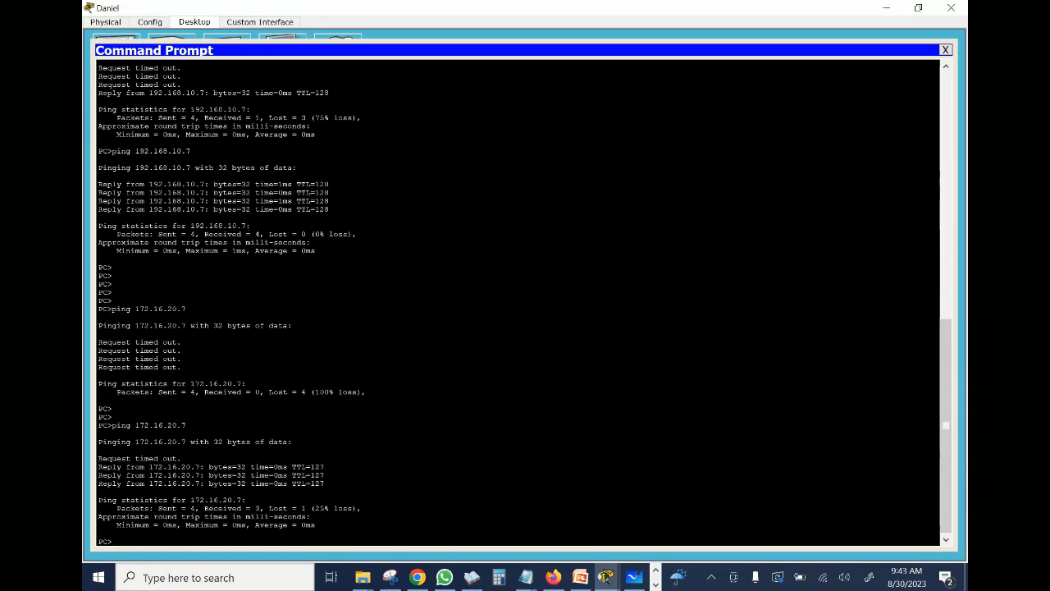
Step: Add blank prompt lines, ping 172.16.20.7 once more from the HR PC, and minimize its window
key(Return)
key(Return)
key(Return)
key(Return)
key(Return)
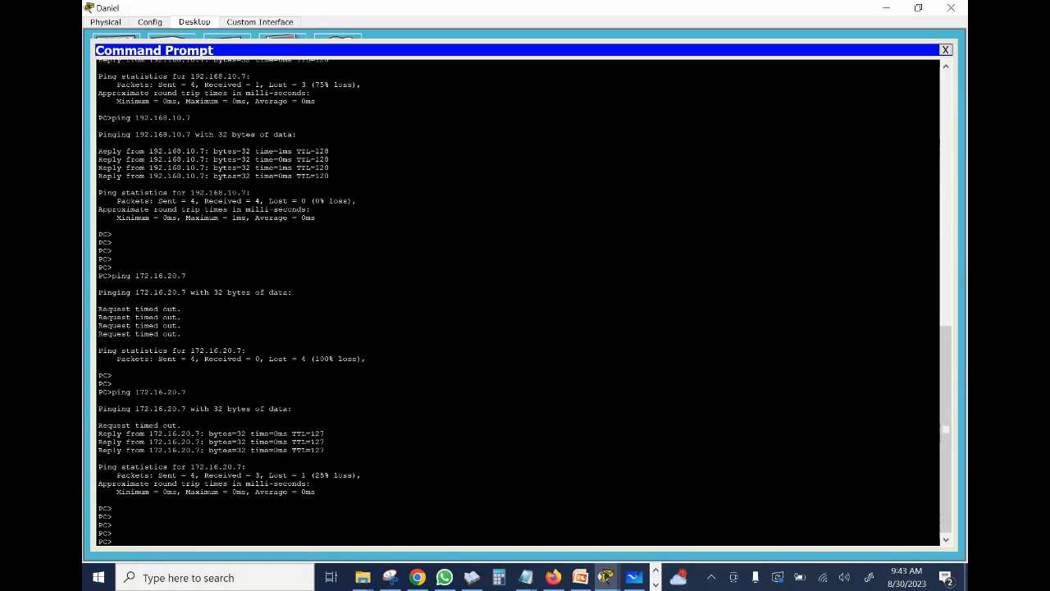
key(Up)
key(Return)
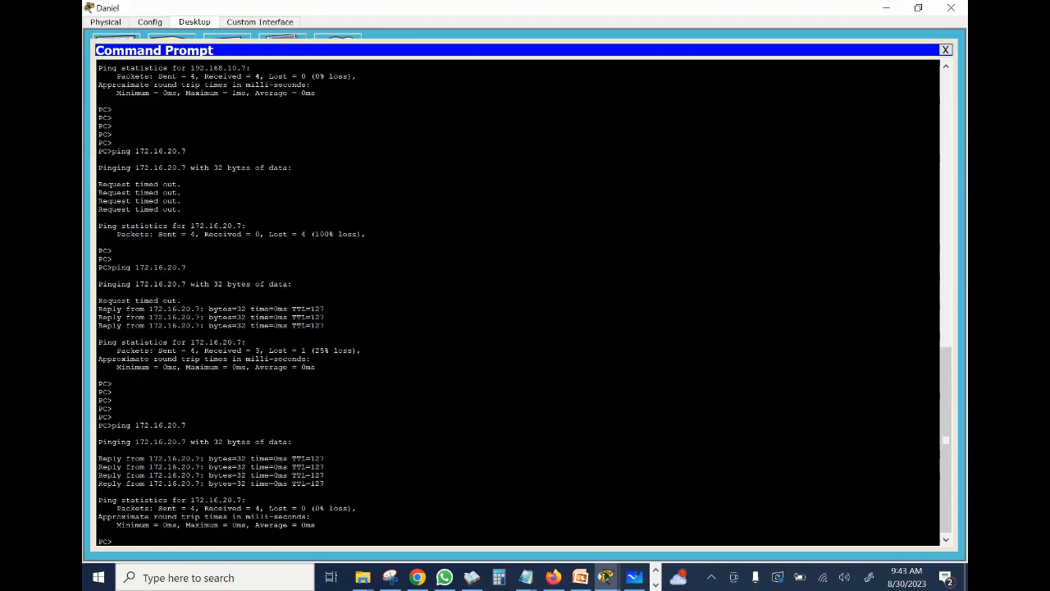
click(886, 10)
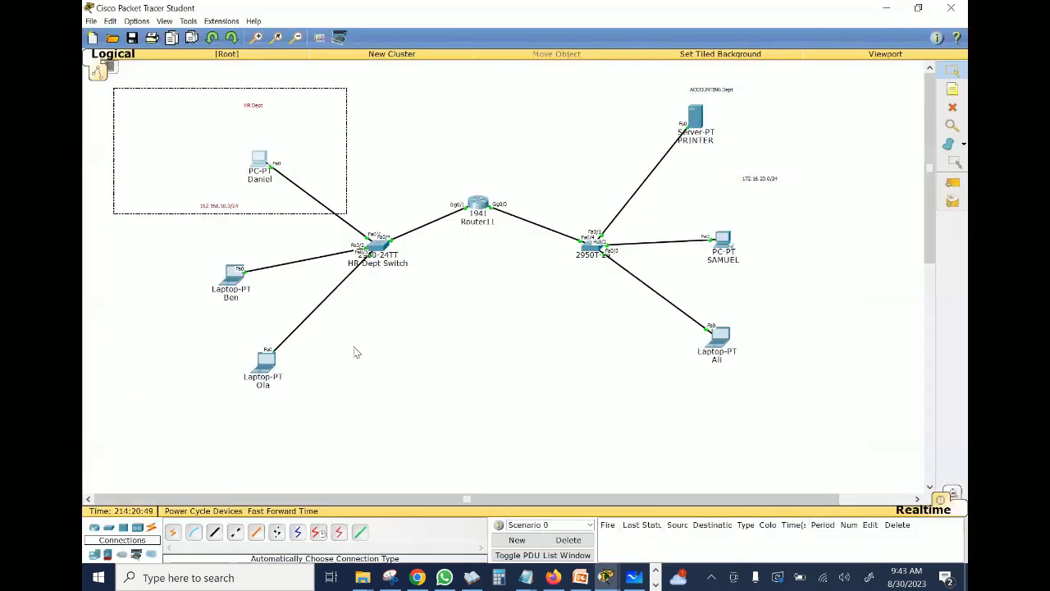
Step: Box-select the HR department's devices and labels, followed by those of the Accounting department, to point out the two networks
click(355, 353)
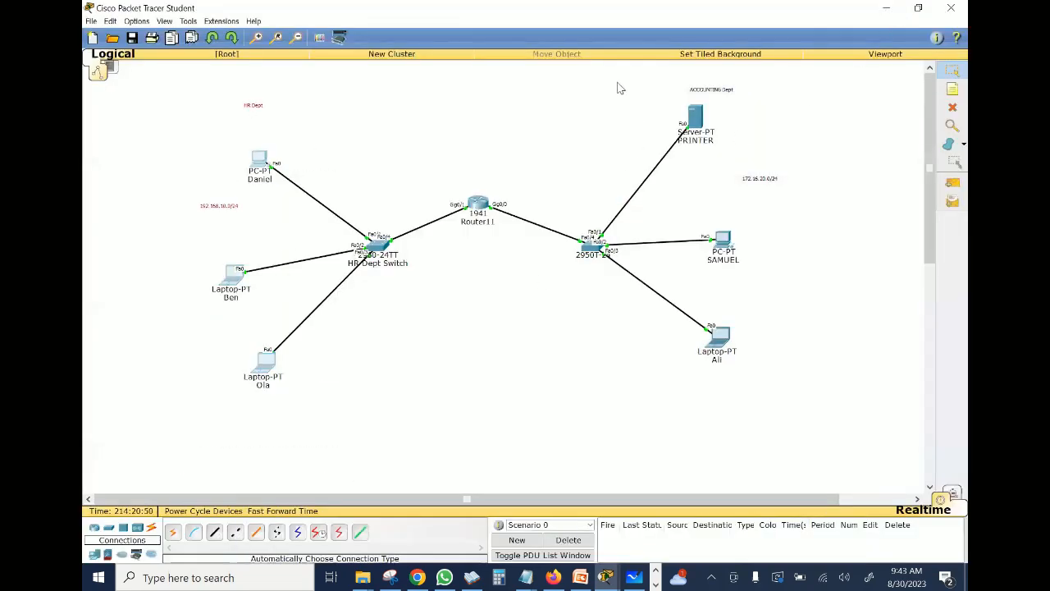
drag(617, 82, 812, 368)
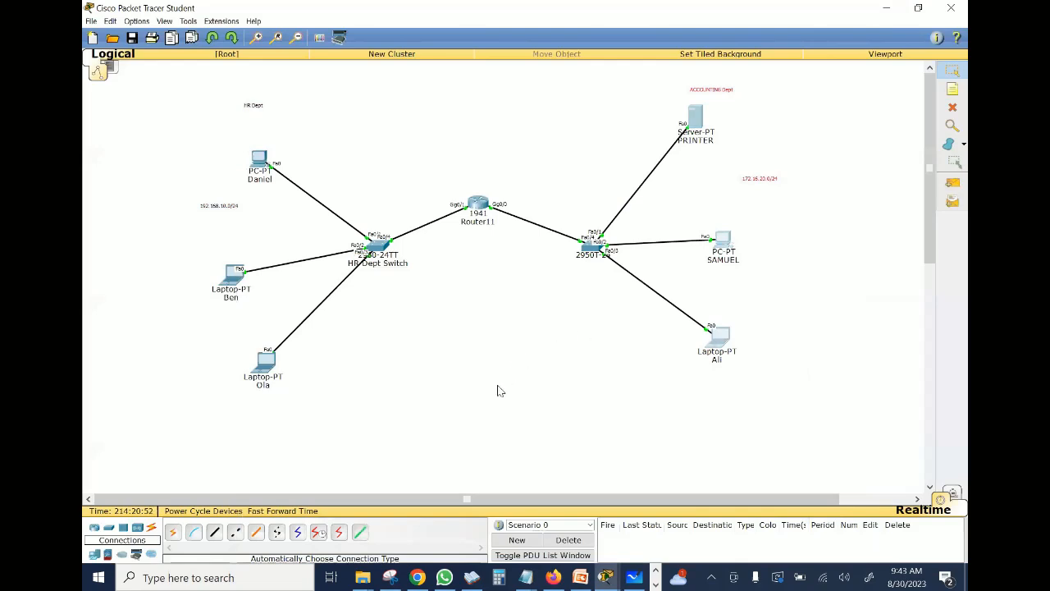